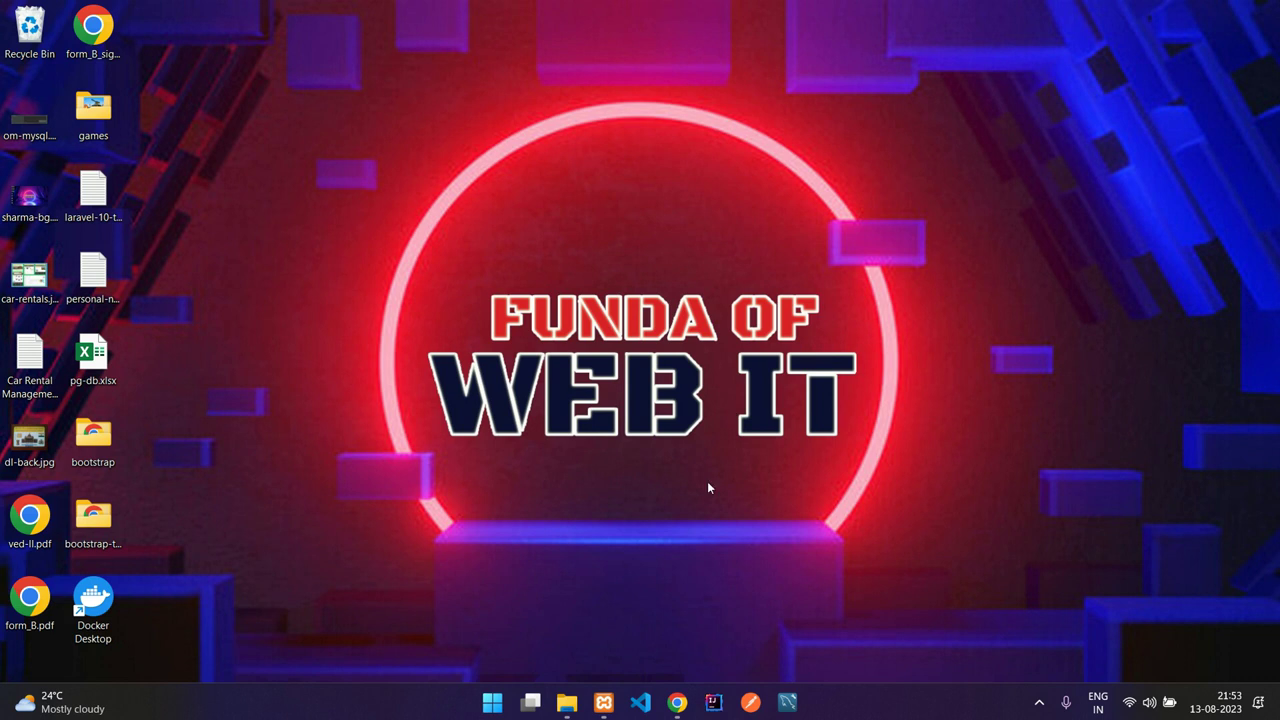
Step: Bring the bookstore home page forward and advance the banner slideshow two slides
{"action": "left_click", "coordinate": [677, 702]}
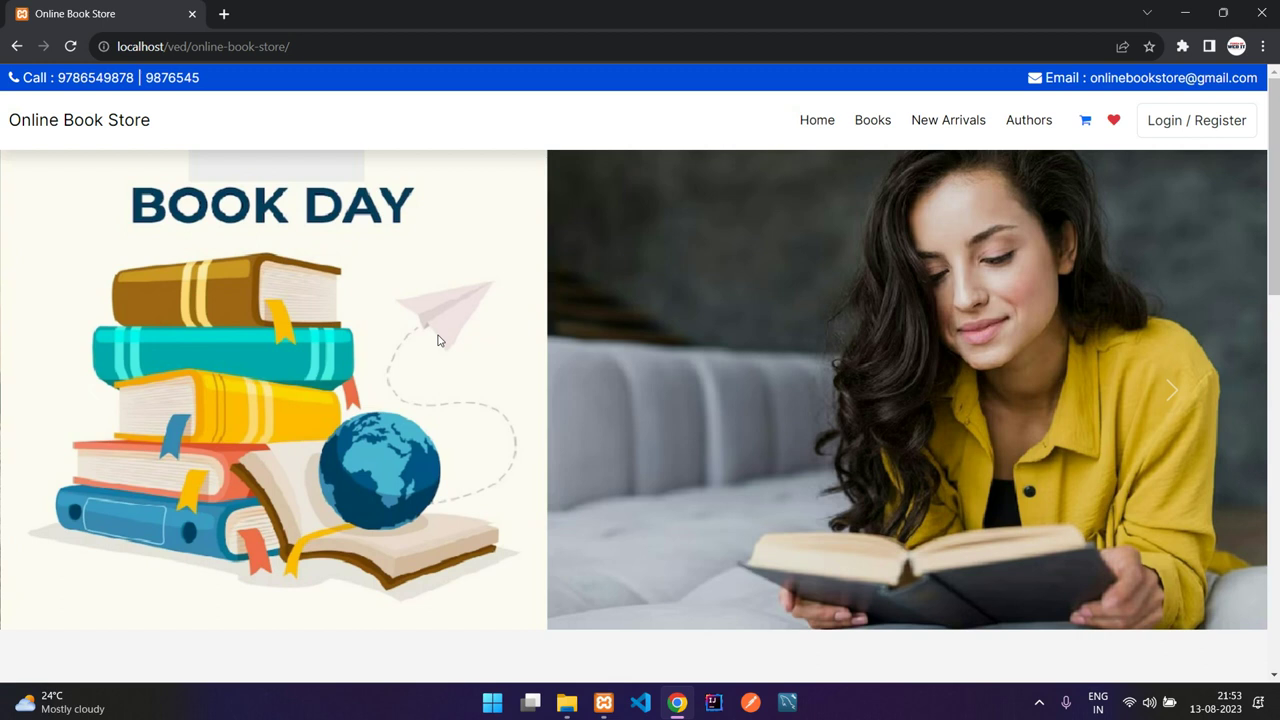
{"action": "left_click", "coordinate": [1160, 392]}
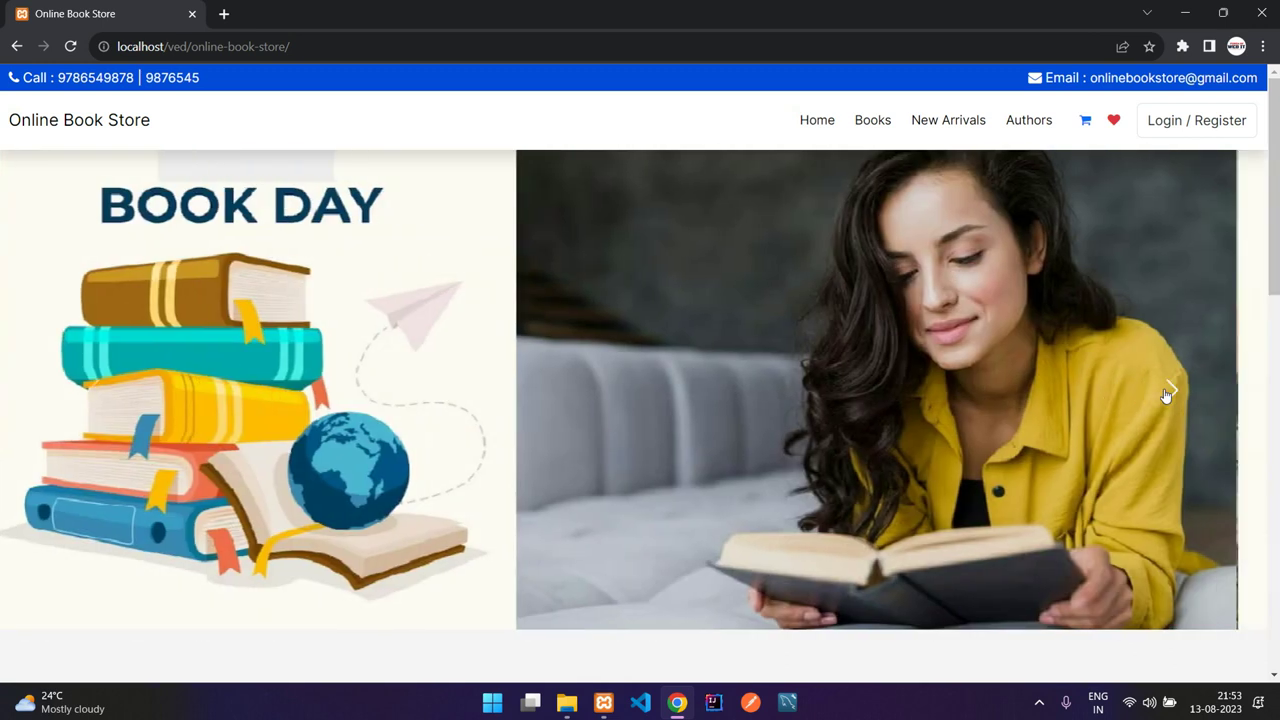
{"action": "left_click", "coordinate": [1100, 396]}
Step: Read through the welcome text and Our Books section, then go to the Books catalogue
{"action": "scroll", "coordinate": [1063, 398], "scroll_direction": "down", "scroll_amount": 4}
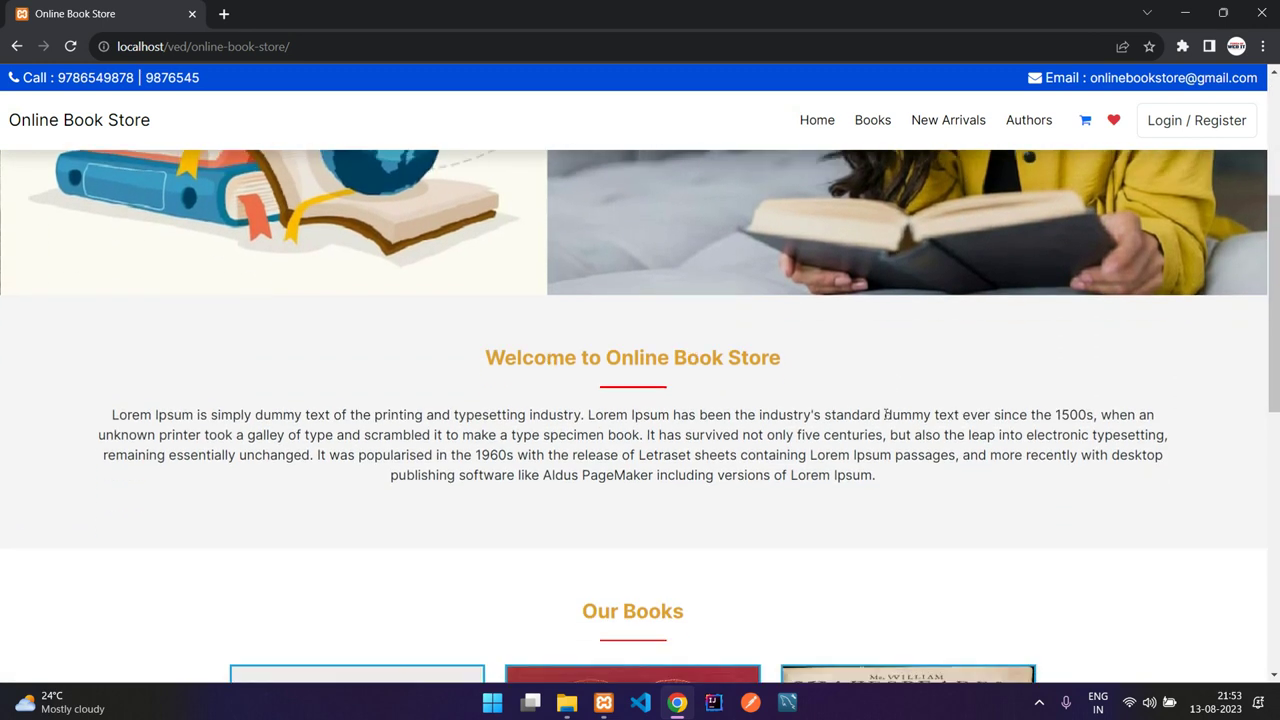
{"action": "scroll", "coordinate": [878, 406], "scroll_direction": "down", "scroll_amount": 1}
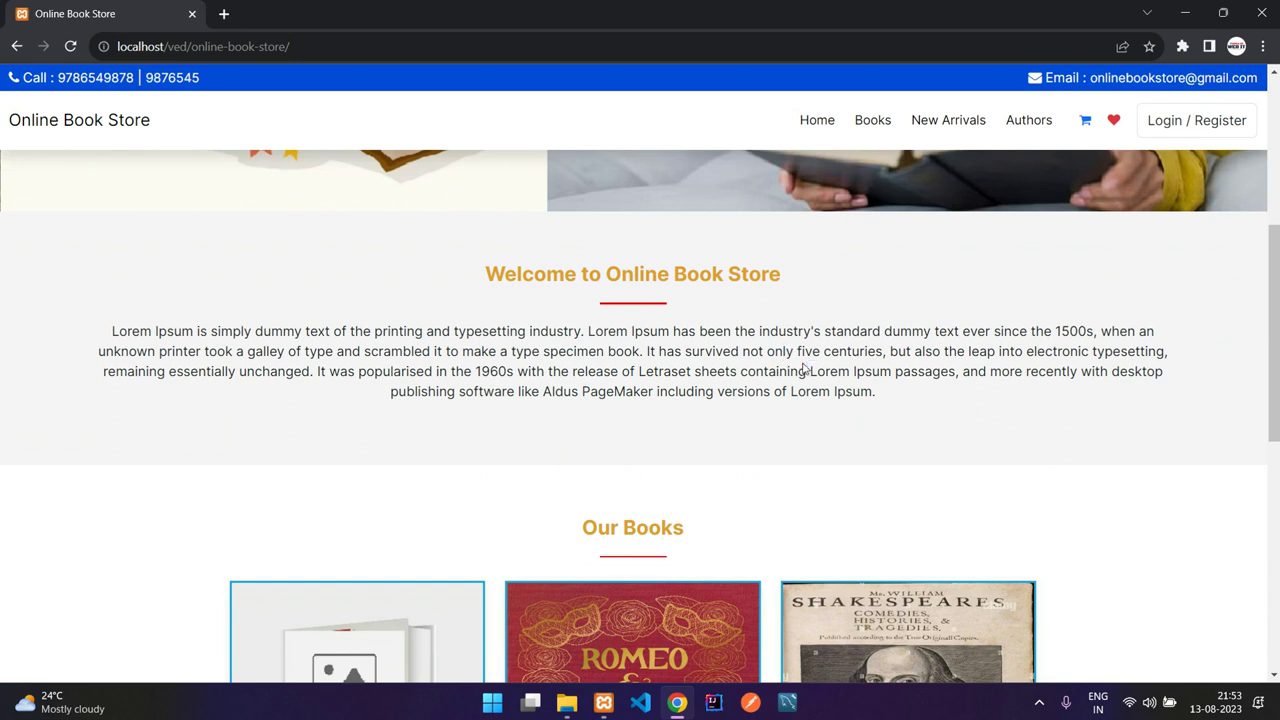
{"action": "scroll", "coordinate": [809, 366], "scroll_direction": "down", "scroll_amount": 3}
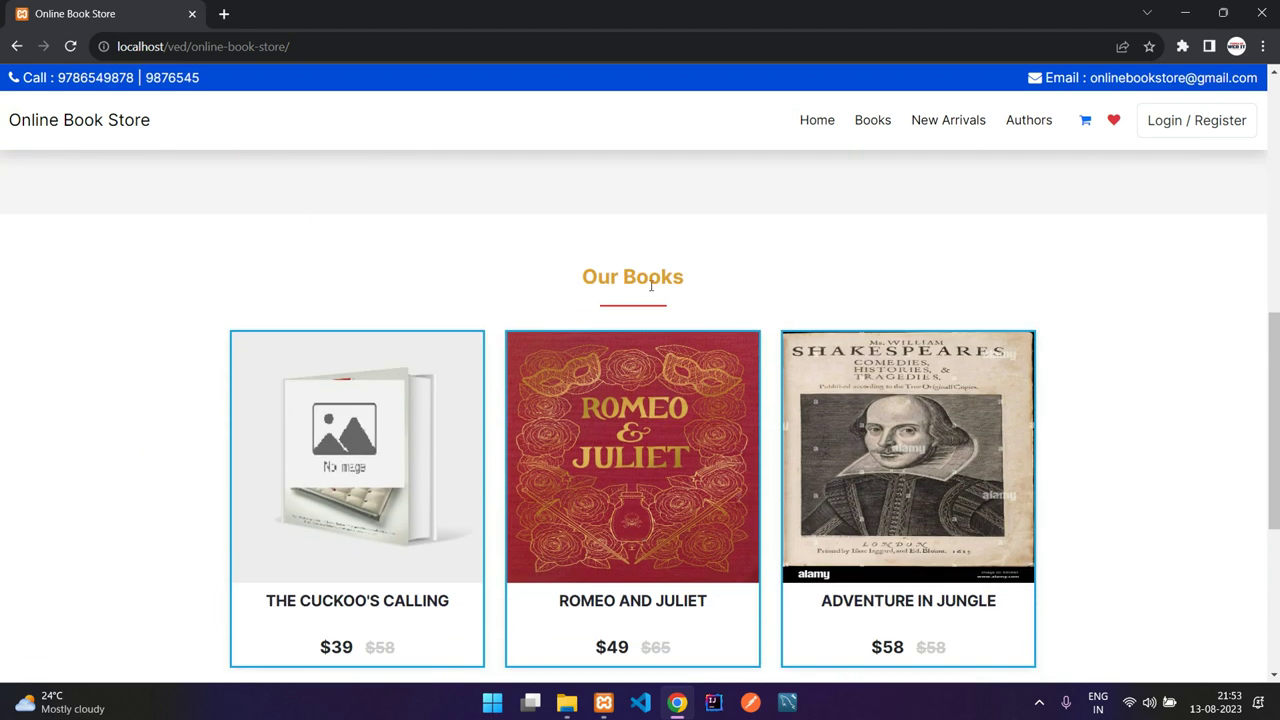
{"action": "left_click_drag", "start_coordinate": [584, 278], "coordinate": [689, 277]}
{"action": "scroll", "coordinate": [693, 279], "scroll_direction": "down", "scroll_amount": 2}
{"action": "scroll", "coordinate": [693, 279], "scroll_direction": "up", "scroll_amount": 1}
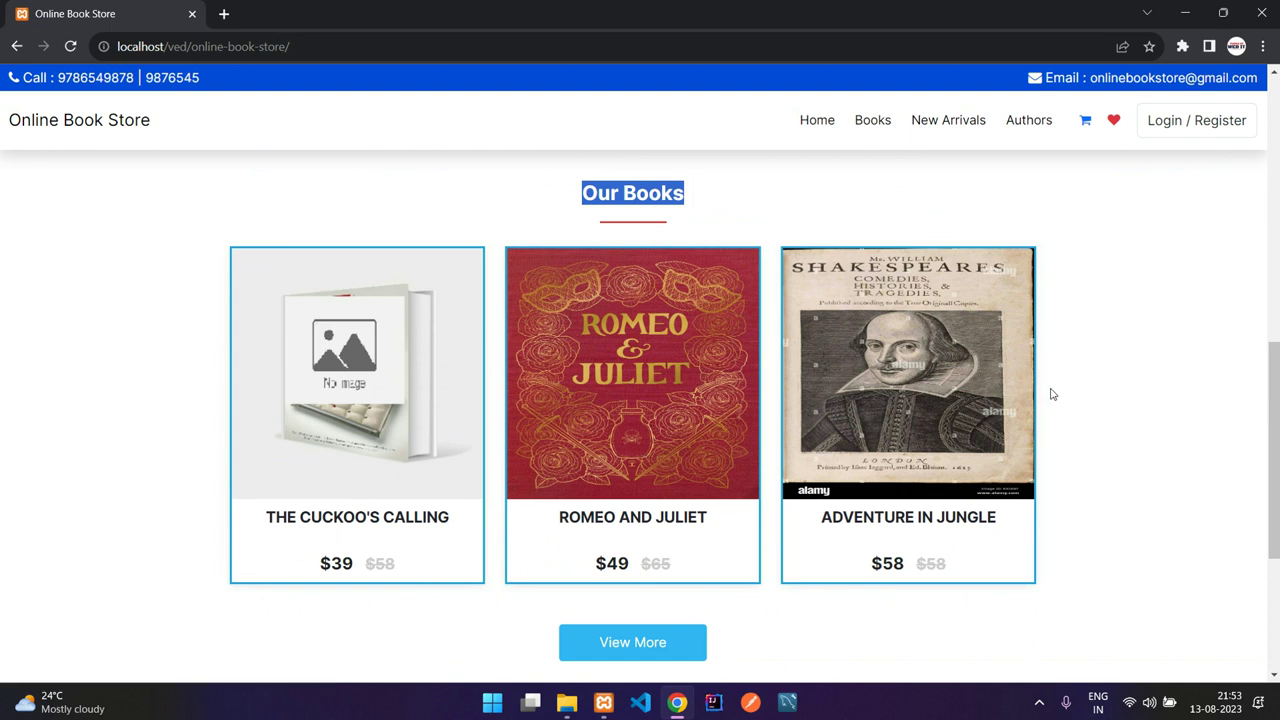
{"action": "scroll", "coordinate": [781, 609], "scroll_direction": "down", "scroll_amount": 1}
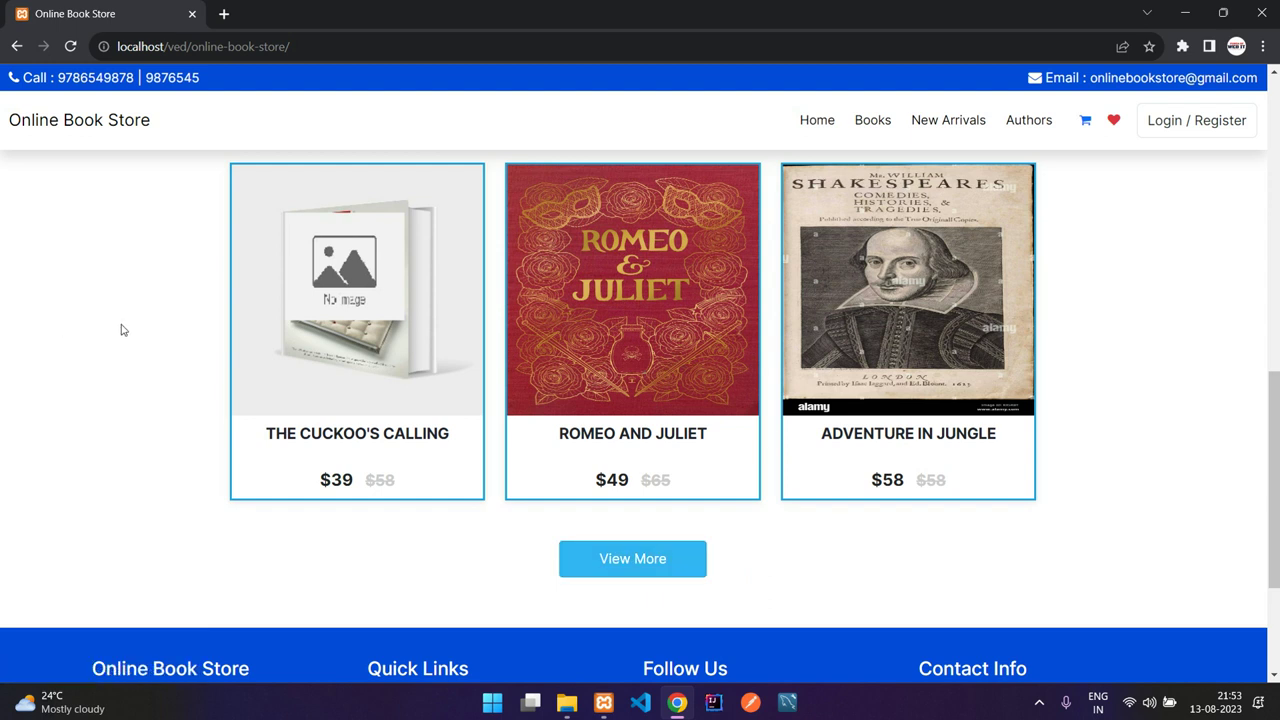
{"action": "scroll", "coordinate": [903, 478], "scroll_direction": "up", "scroll_amount": 1}
{"action": "scroll", "coordinate": [814, 474], "scroll_direction": "down", "scroll_amount": 3}
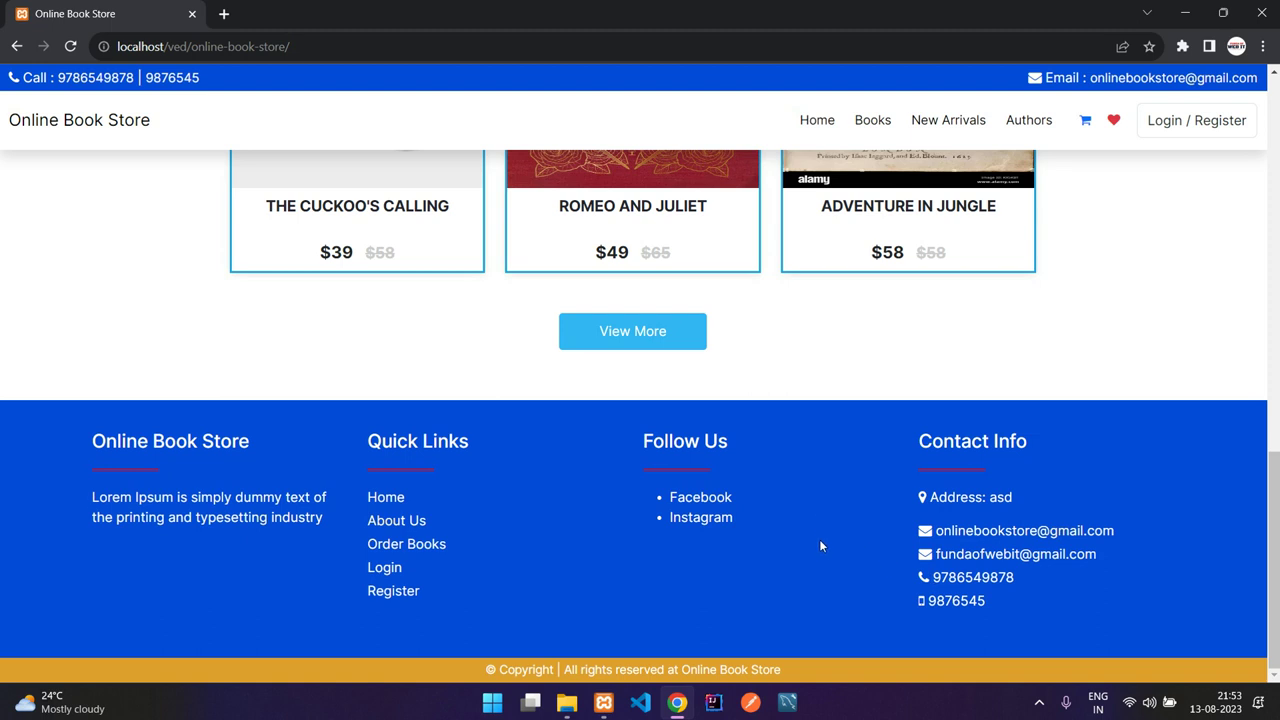
{"action": "scroll", "coordinate": [820, 518], "scroll_direction": "up", "scroll_amount": 2}
{"action": "left_click", "coordinate": [617, 512]}
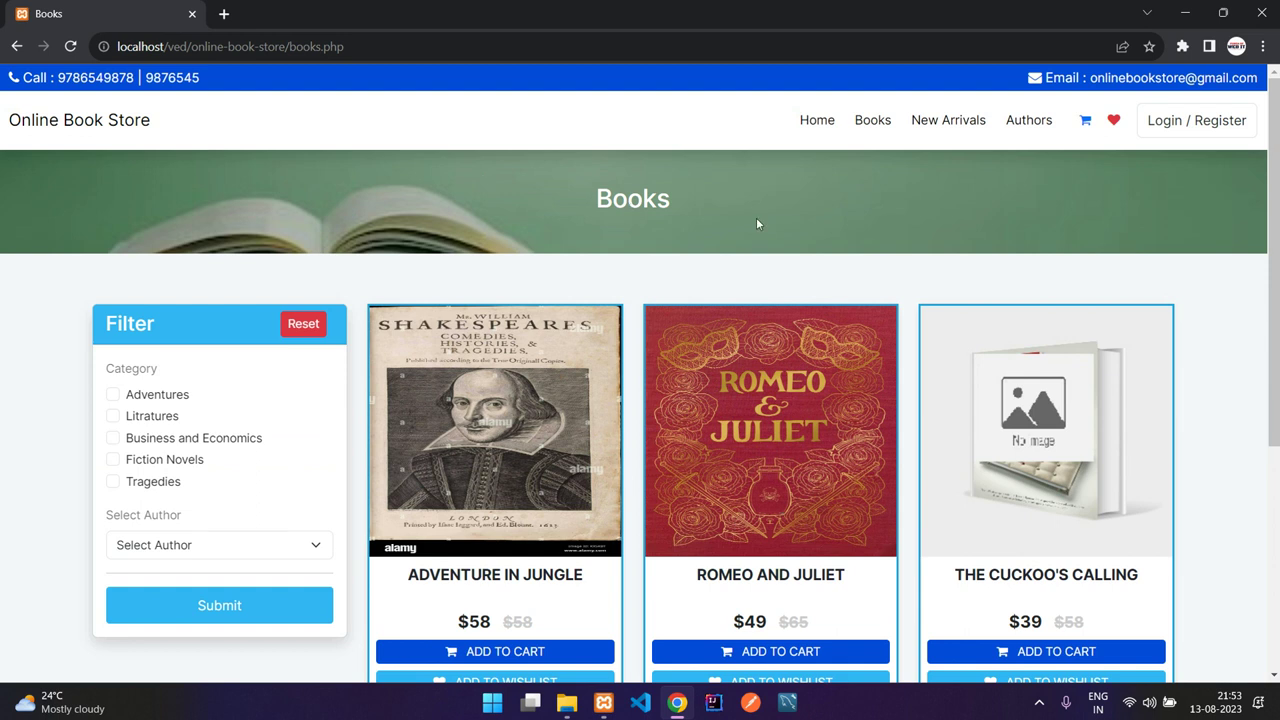
Step: Filter the catalogue by the Adventures category, then untick it and resubmit
{"action": "left_click", "coordinate": [875, 130]}
{"action": "scroll", "coordinate": [636, 230], "scroll_direction": "down", "scroll_amount": 2}
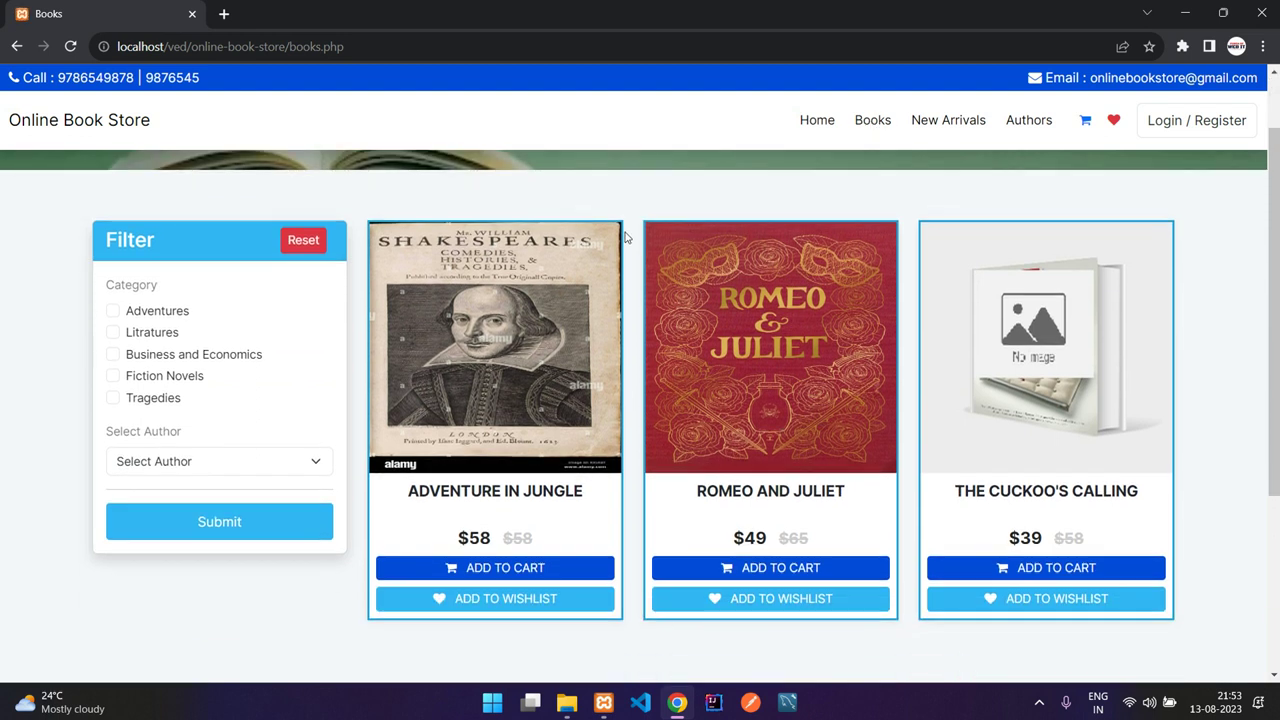
{"action": "scroll", "coordinate": [630, 240], "scroll_direction": "up", "scroll_amount": 1}
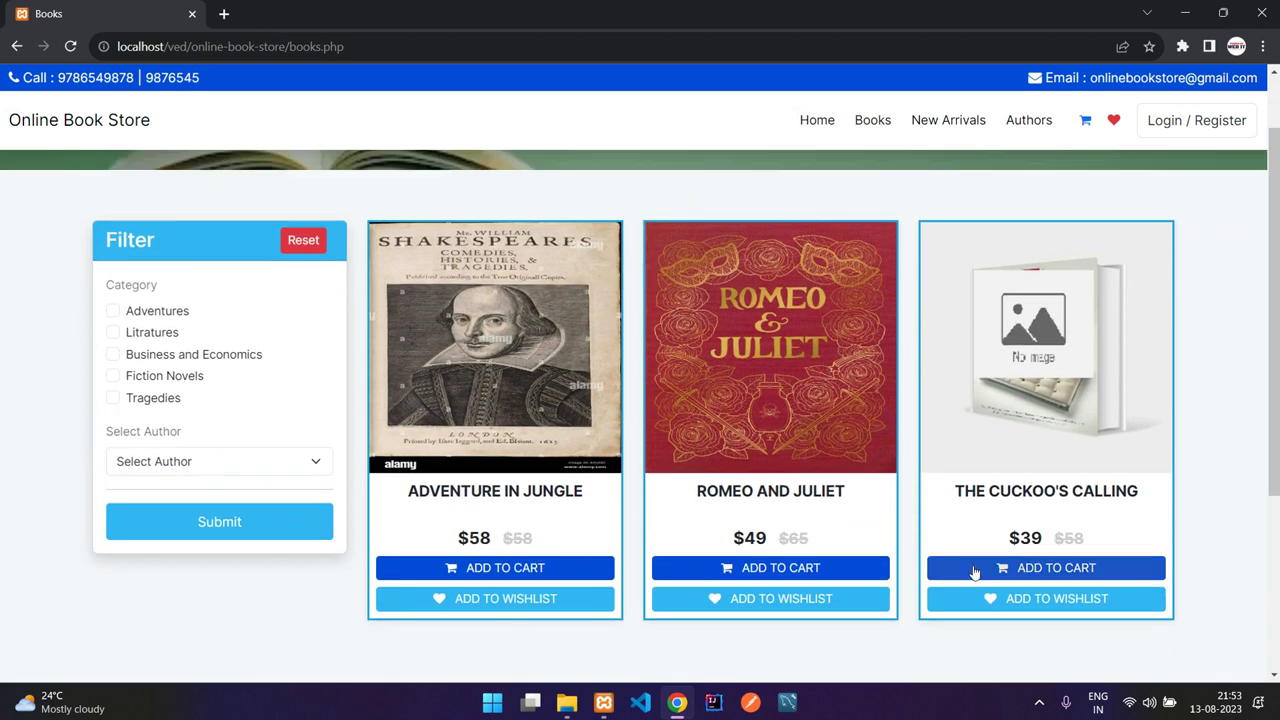
{"action": "left_click", "coordinate": [158, 318]}
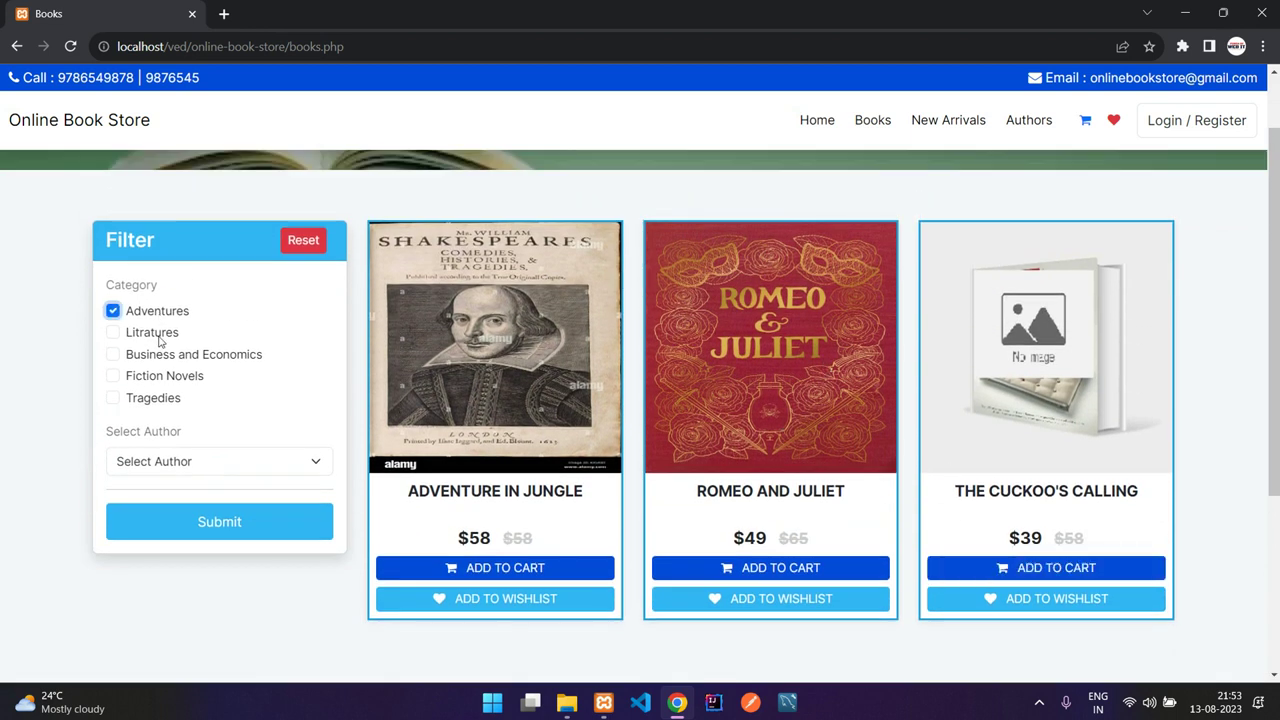
{"action": "left_click", "coordinate": [183, 523]}
{"action": "left_click", "coordinate": [160, 396]}
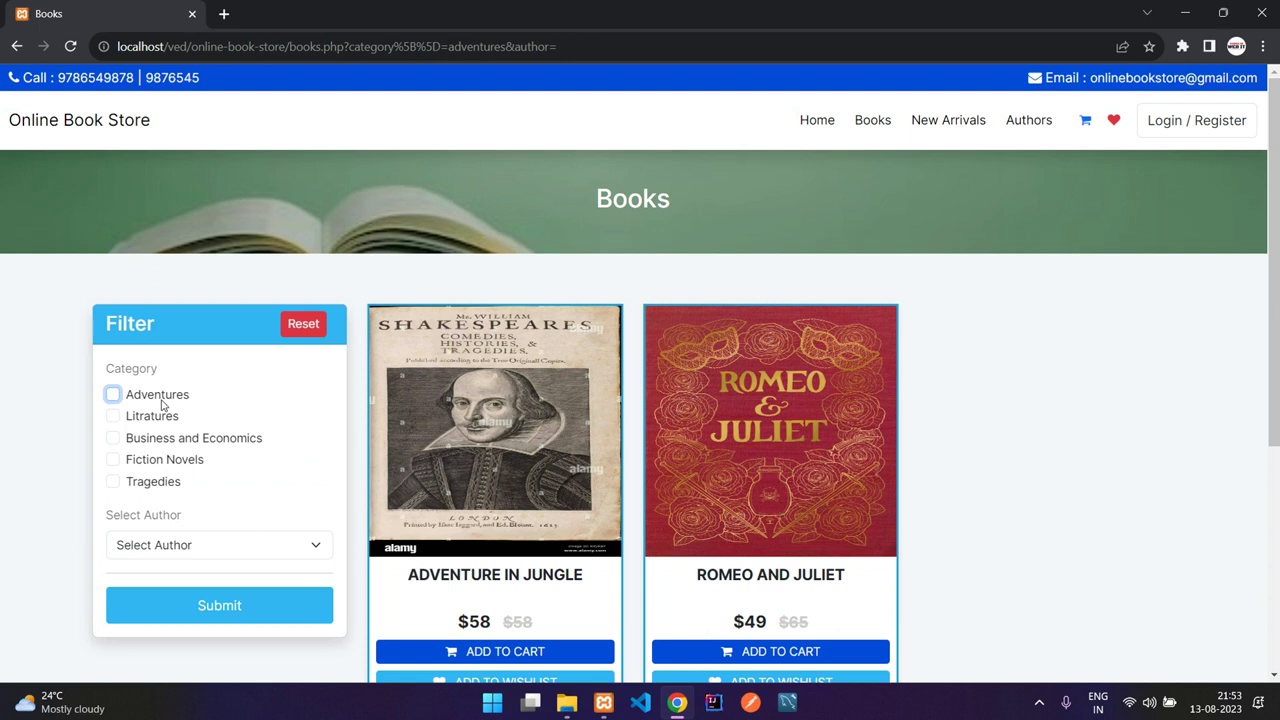
{"action": "left_click", "coordinate": [205, 605]}
Step: Filter the books by author Robert, then by author Shakespeare
{"action": "left_click", "coordinate": [200, 545]}
{"action": "left_click", "coordinate": [190, 583]}
{"action": "left_click", "coordinate": [198, 612]}
{"action": "left_click", "coordinate": [194, 552]}
{"action": "left_click", "coordinate": [197, 597]}
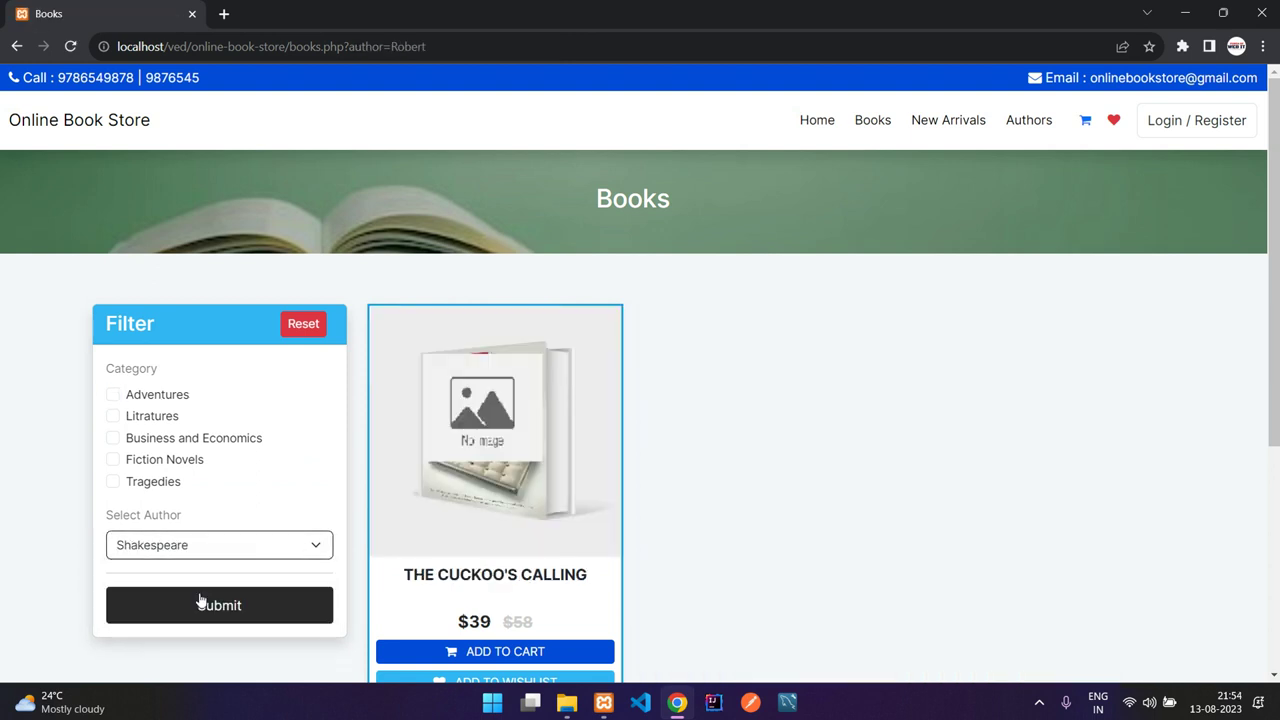
{"action": "left_click", "coordinate": [198, 605]}
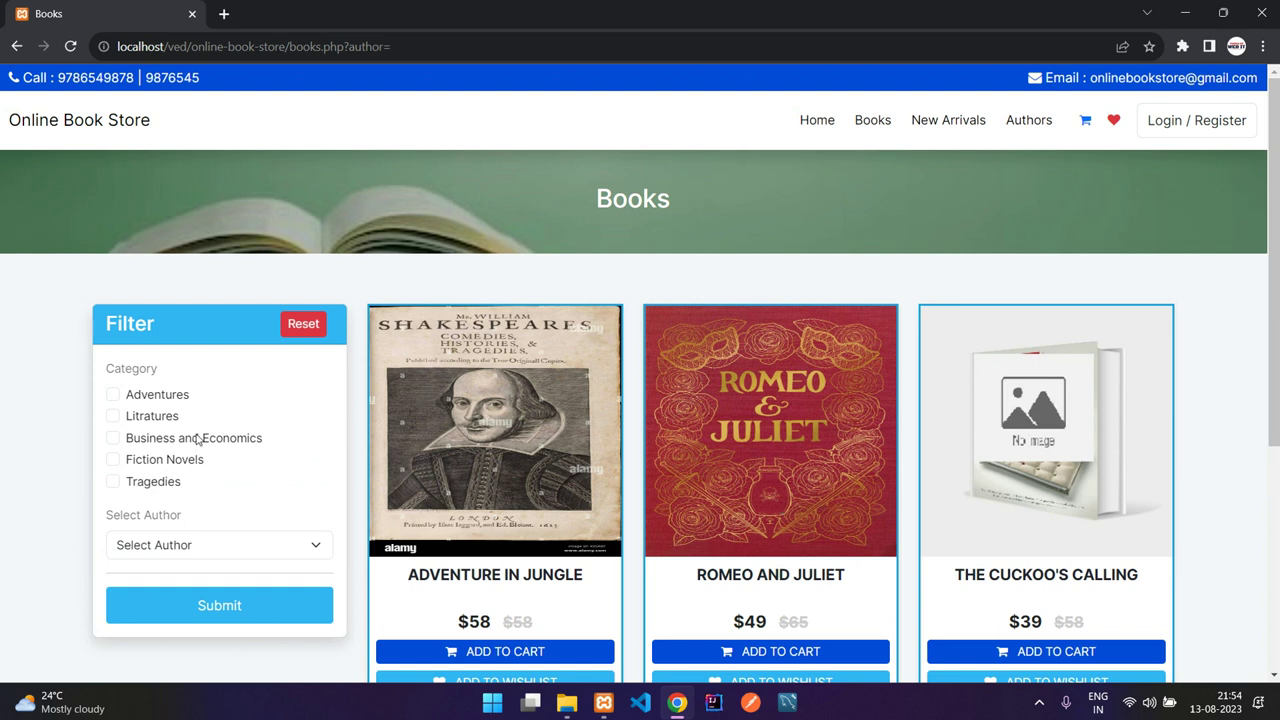
{"action": "left_click", "coordinate": [198, 543]}
{"action": "left_click", "coordinate": [198, 543]}
Step: Combine Adventures with author Robert, then clear both filters to list all three books
{"action": "left_click", "coordinate": [150, 400]}
{"action": "left_click", "coordinate": [186, 543]}
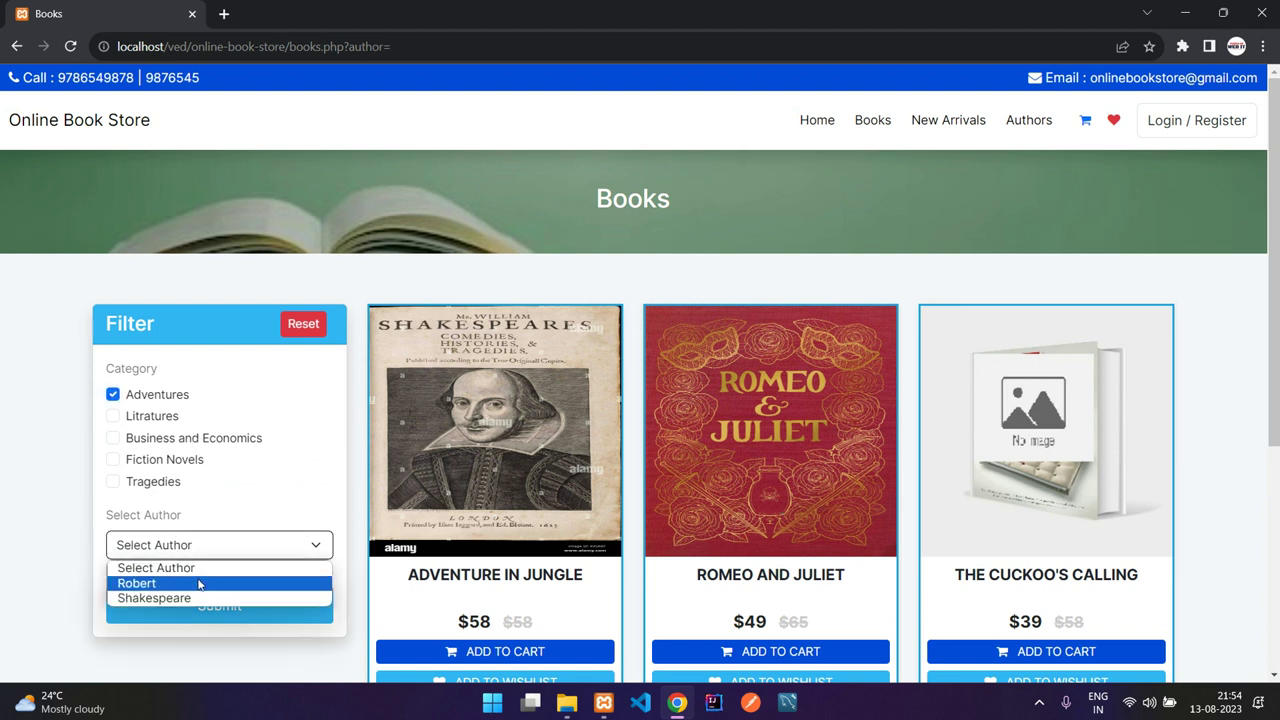
{"action": "left_click", "coordinate": [198, 583]}
{"action": "left_click", "coordinate": [200, 605]}
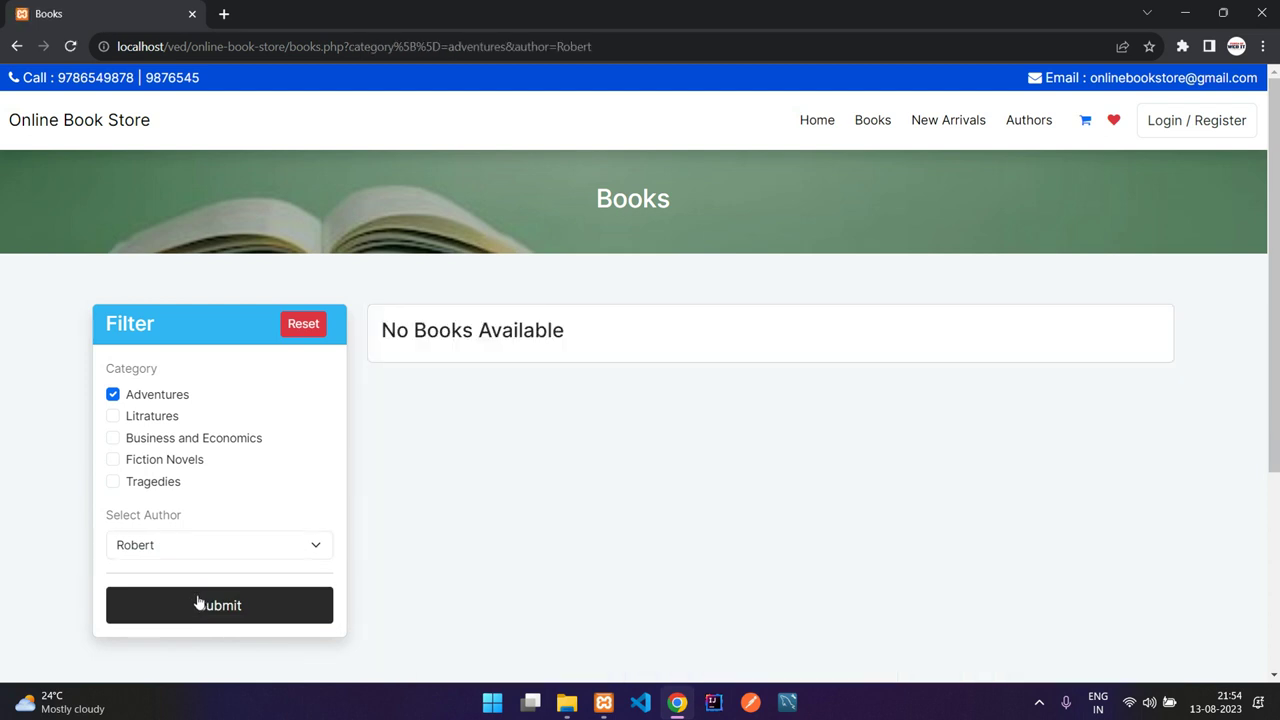
{"action": "left_click", "coordinate": [154, 396]}
{"action": "left_click", "coordinate": [203, 550]}
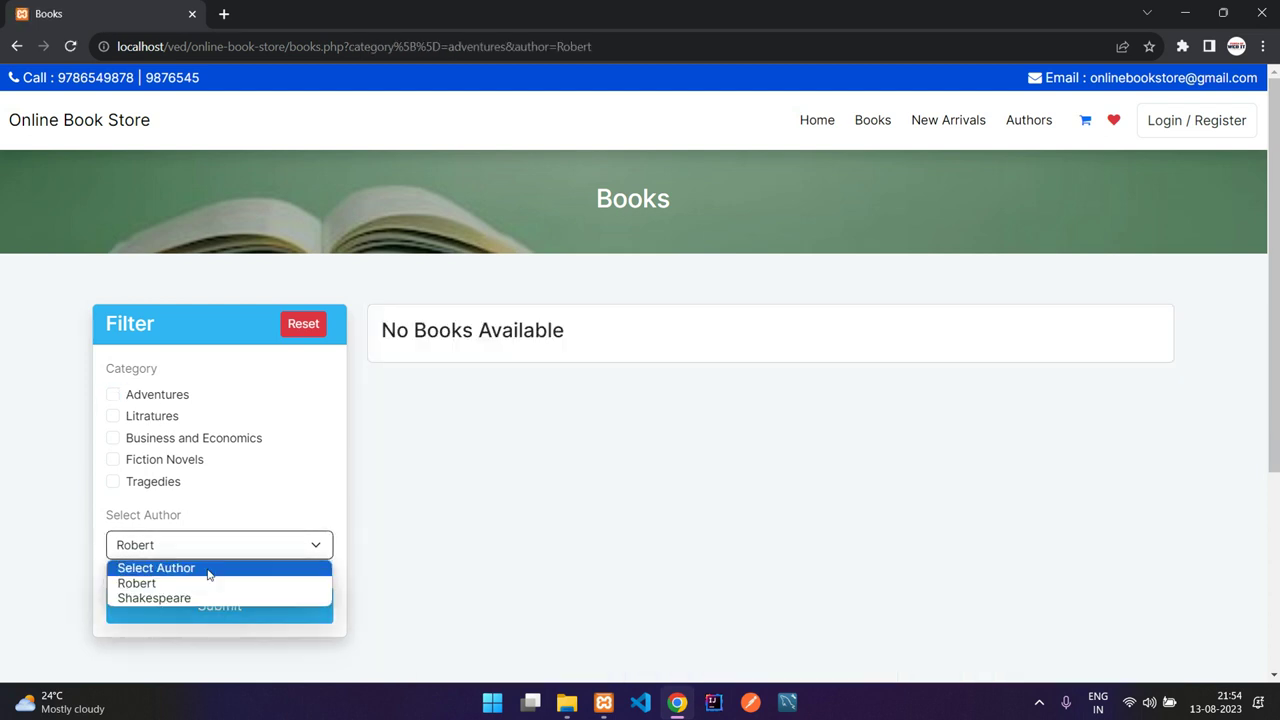
{"action": "left_click", "coordinate": [208, 568]}
{"action": "left_click", "coordinate": [189, 606]}
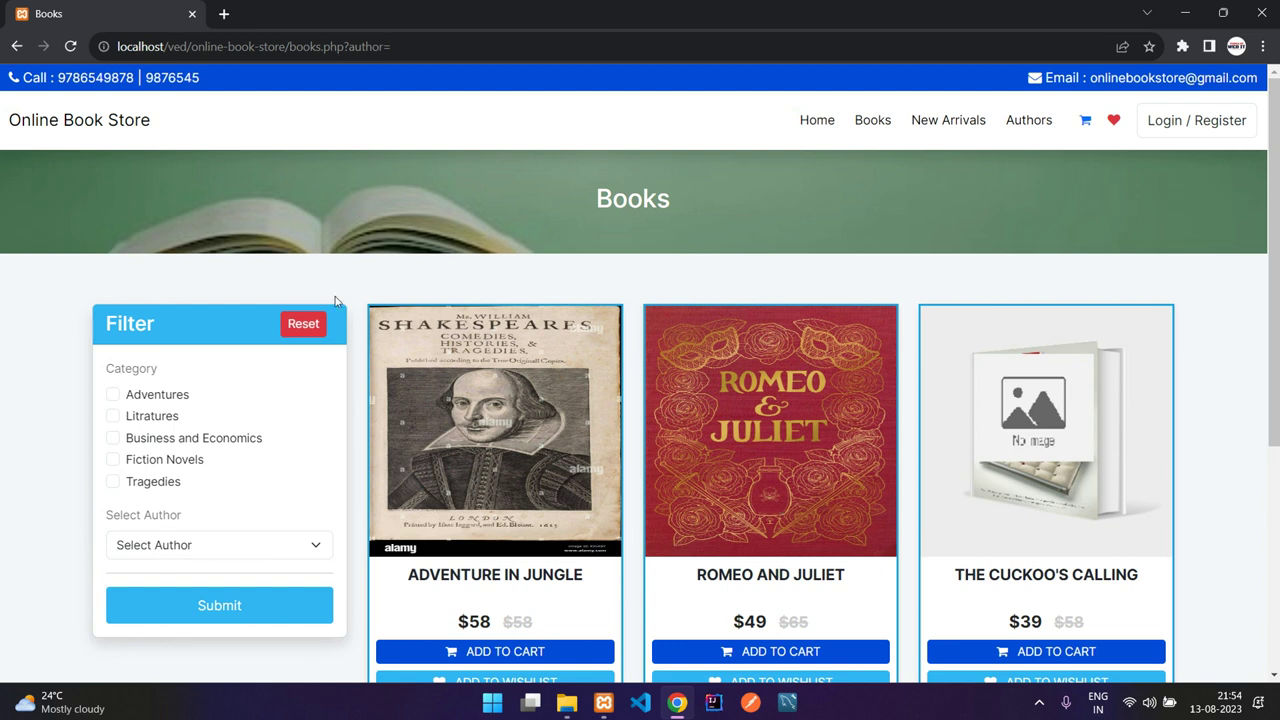
{"action": "scroll", "coordinate": [686, 455], "scroll_direction": "down", "scroll_amount": 2}
{"action": "scroll", "coordinate": [656, 461], "scroll_direction": "up", "scroll_amount": 2}
{"action": "scroll", "coordinate": [850, 252], "scroll_direction": "down", "scroll_amount": 1}
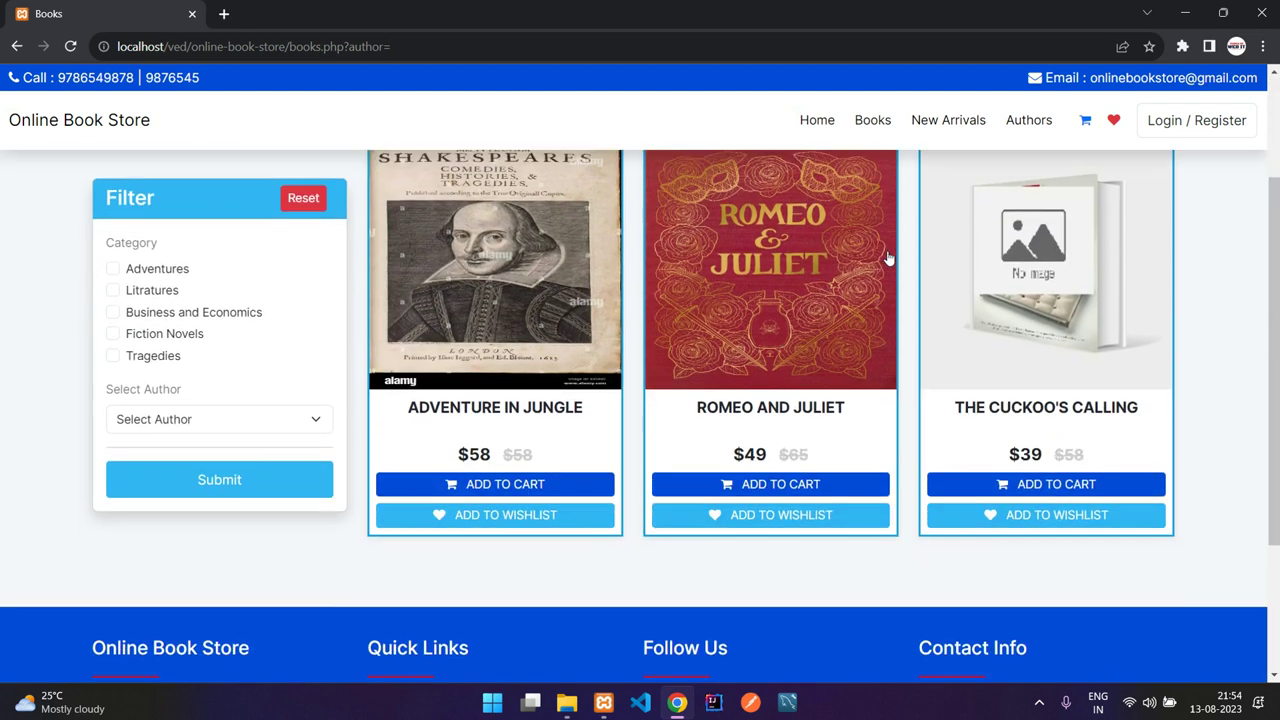
{"action": "left_click", "coordinate": [933, 127]}
{"action": "scroll", "coordinate": [852, 311], "scroll_direction": "down", "scroll_amount": 2}
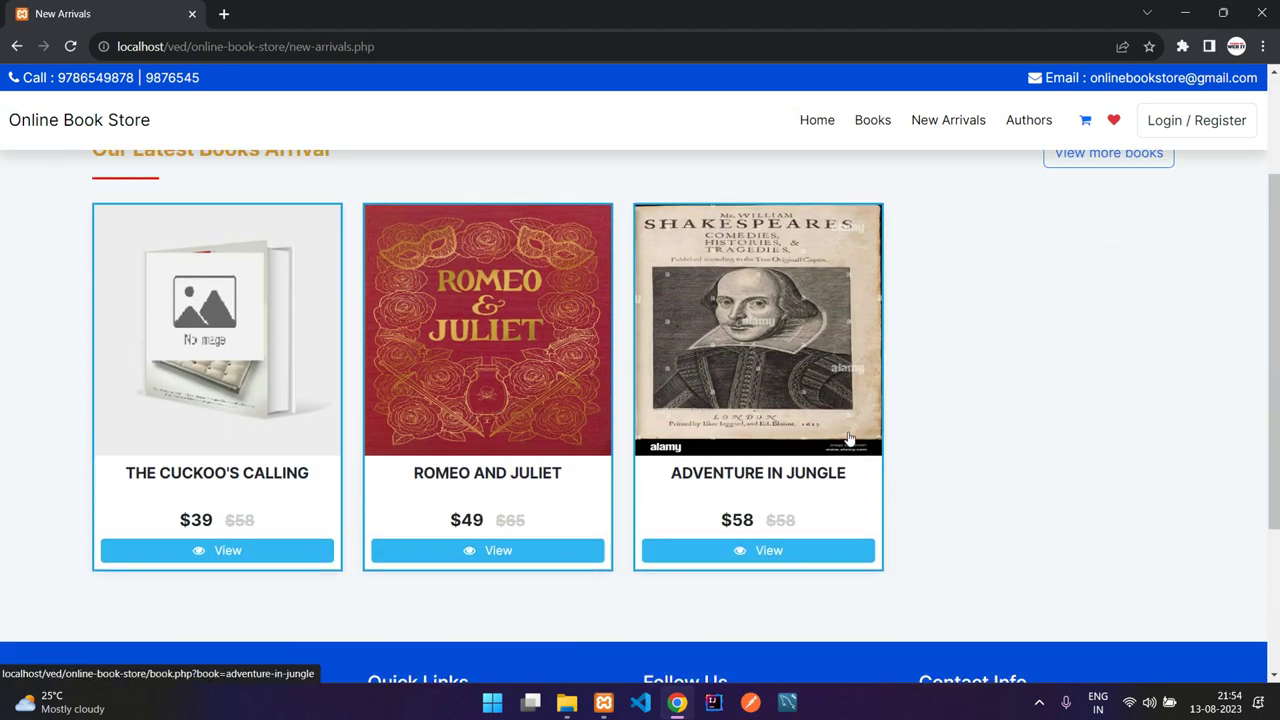
{"action": "scroll", "coordinate": [980, 460], "scroll_direction": "up", "scroll_amount": 2}
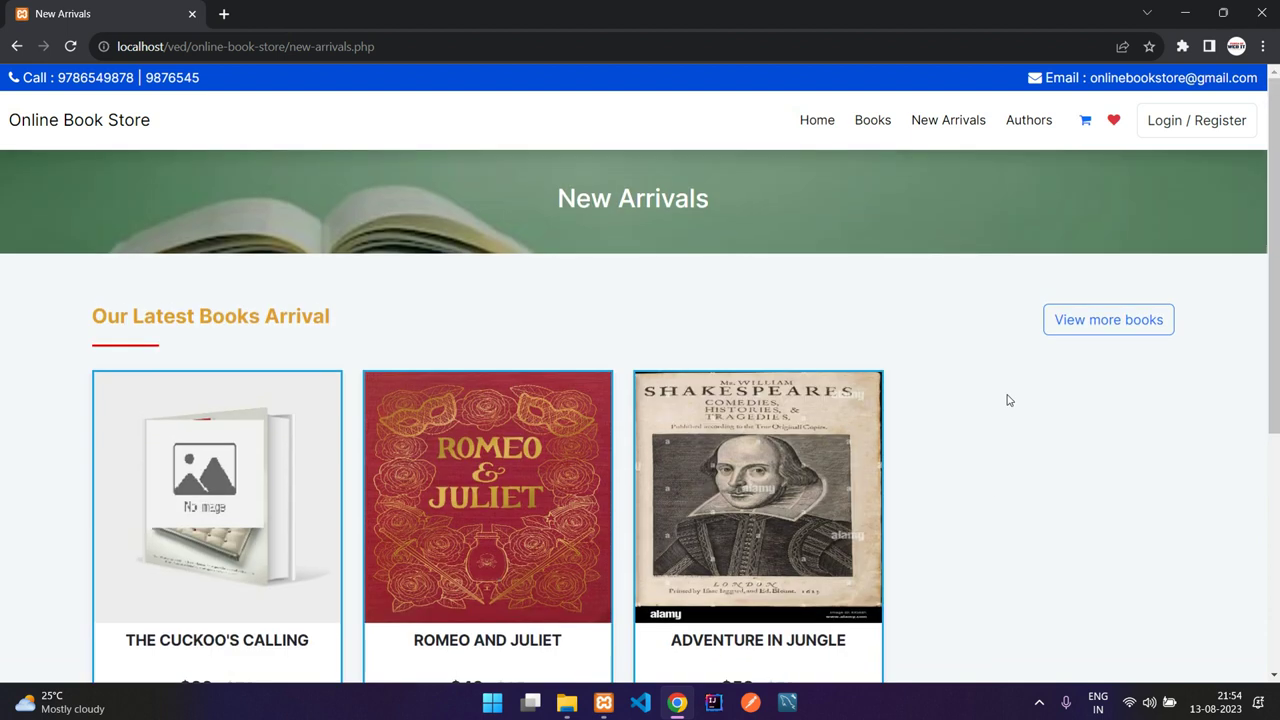
{"action": "left_click", "coordinate": [1068, 322]}
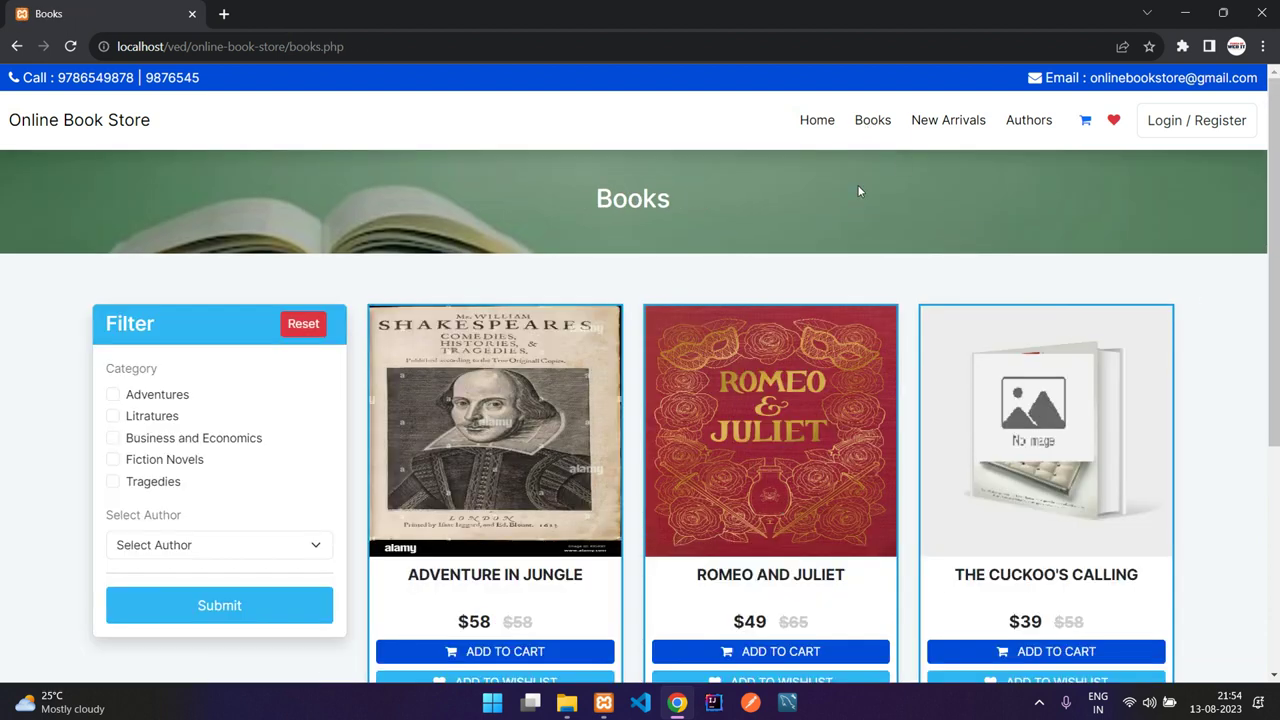
{"action": "scroll", "coordinate": [757, 214], "scroll_direction": "down", "scroll_amount": 2}
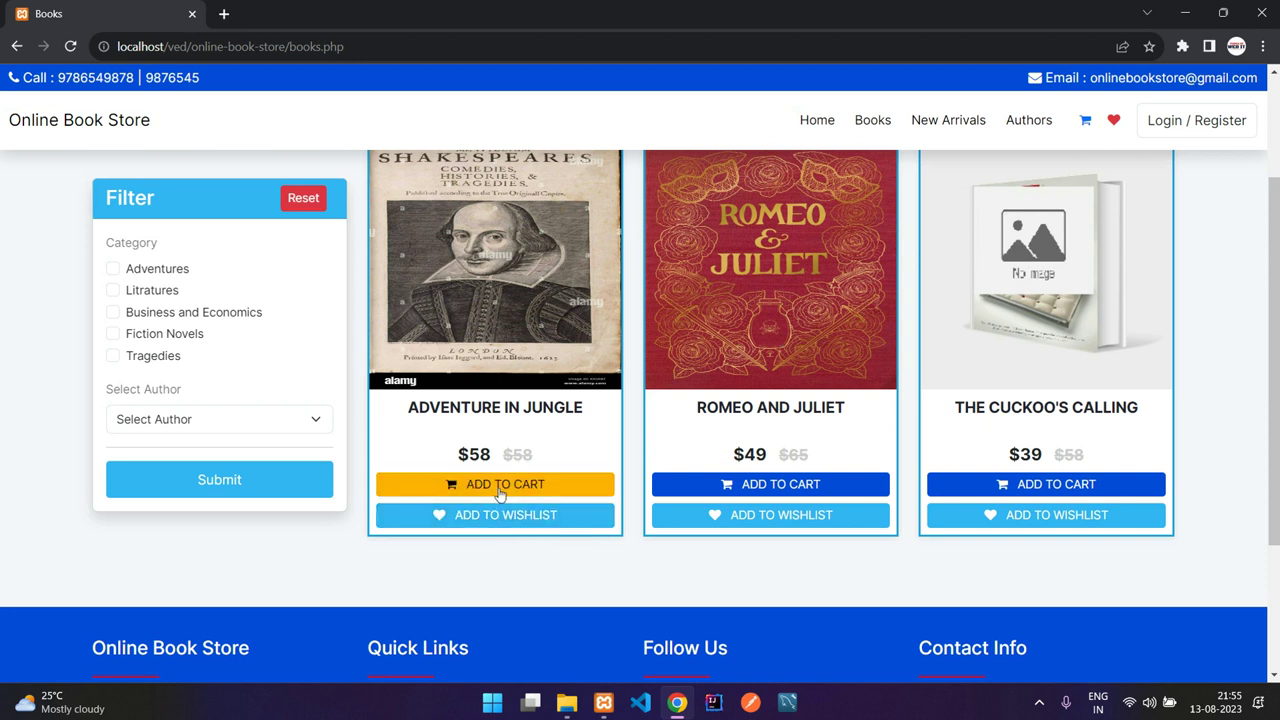
Step: Try adding Adventure in jungle to the cart and wishlist, then view its detail page
{"action": "left_click", "coordinate": [500, 490]}
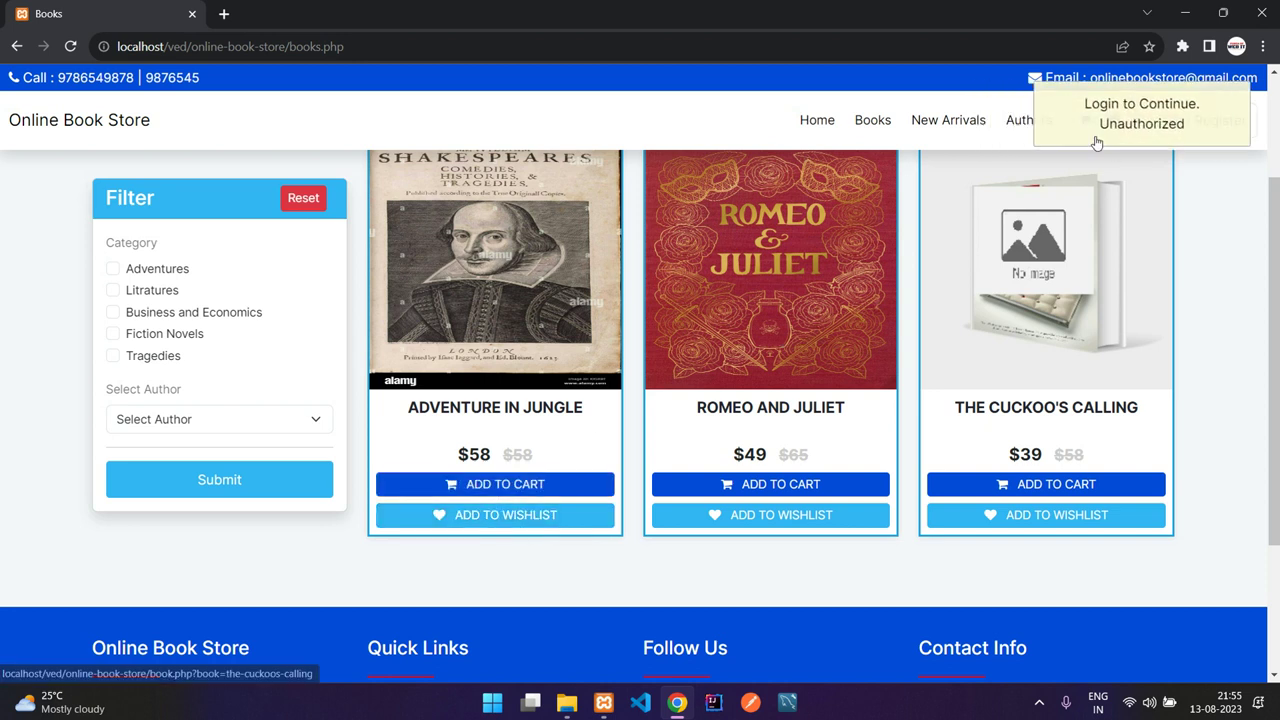
{"action": "left_click", "coordinate": [532, 518]}
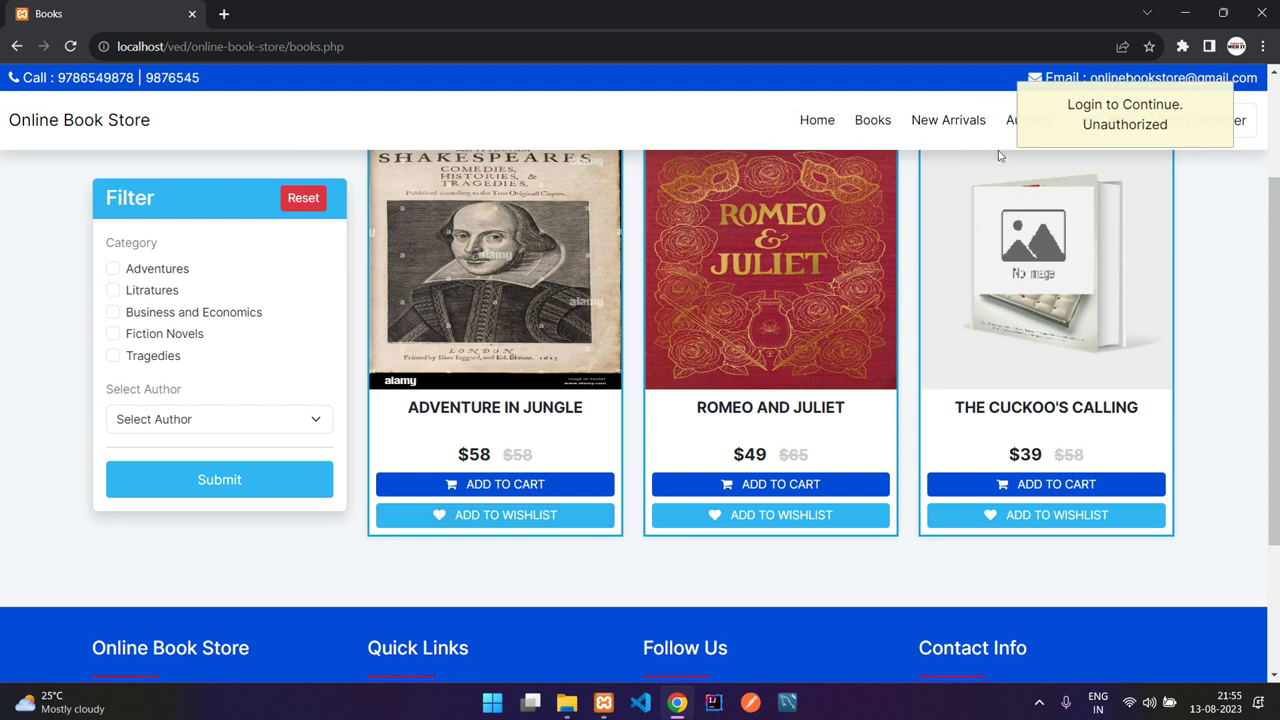
{"action": "left_click", "coordinate": [516, 290]}
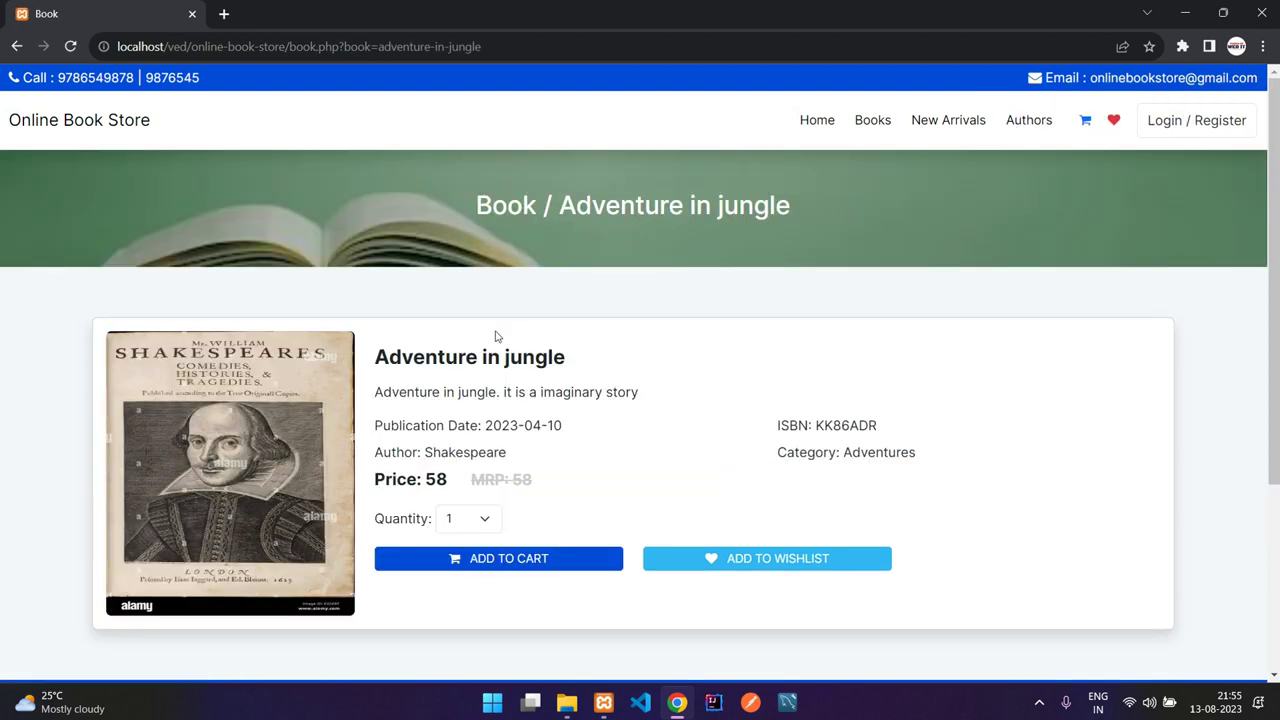
{"action": "scroll", "coordinate": [700, 372], "scroll_direction": "down", "scroll_amount": 2}
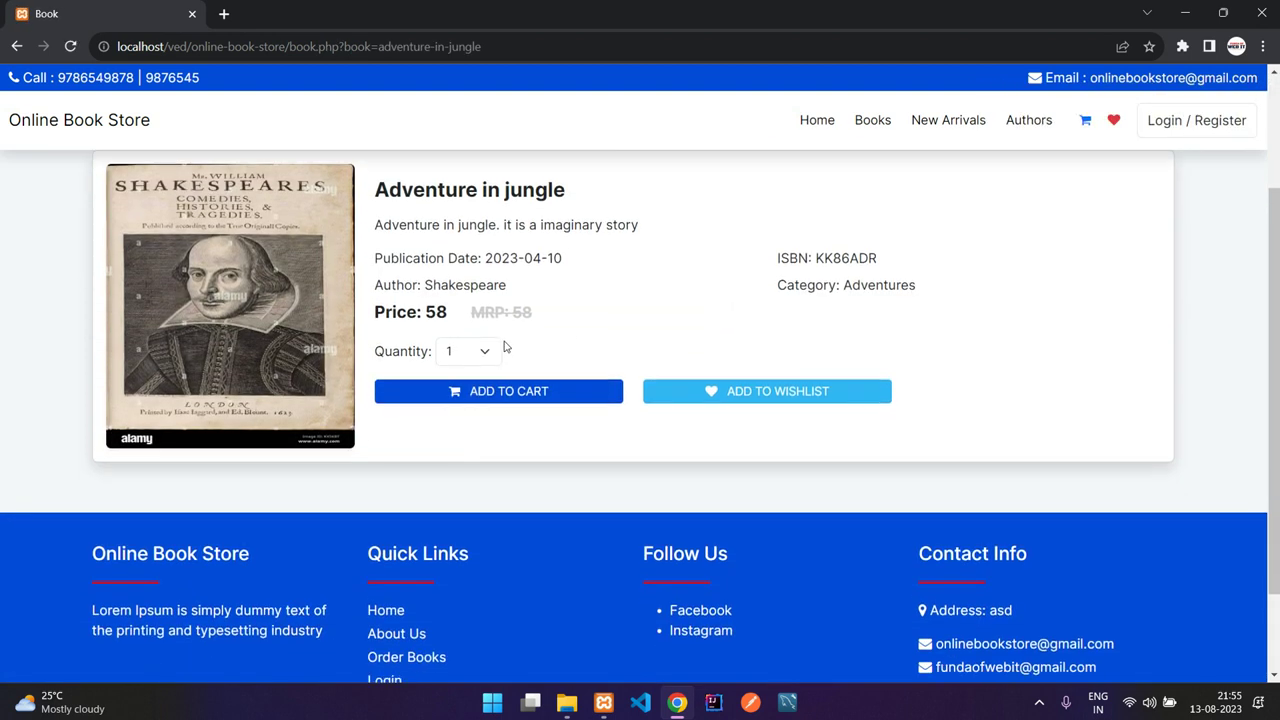
{"action": "left_click", "coordinate": [494, 349]}
{"action": "left_click", "coordinate": [489, 354]}
{"action": "left_click", "coordinate": [17, 46]}
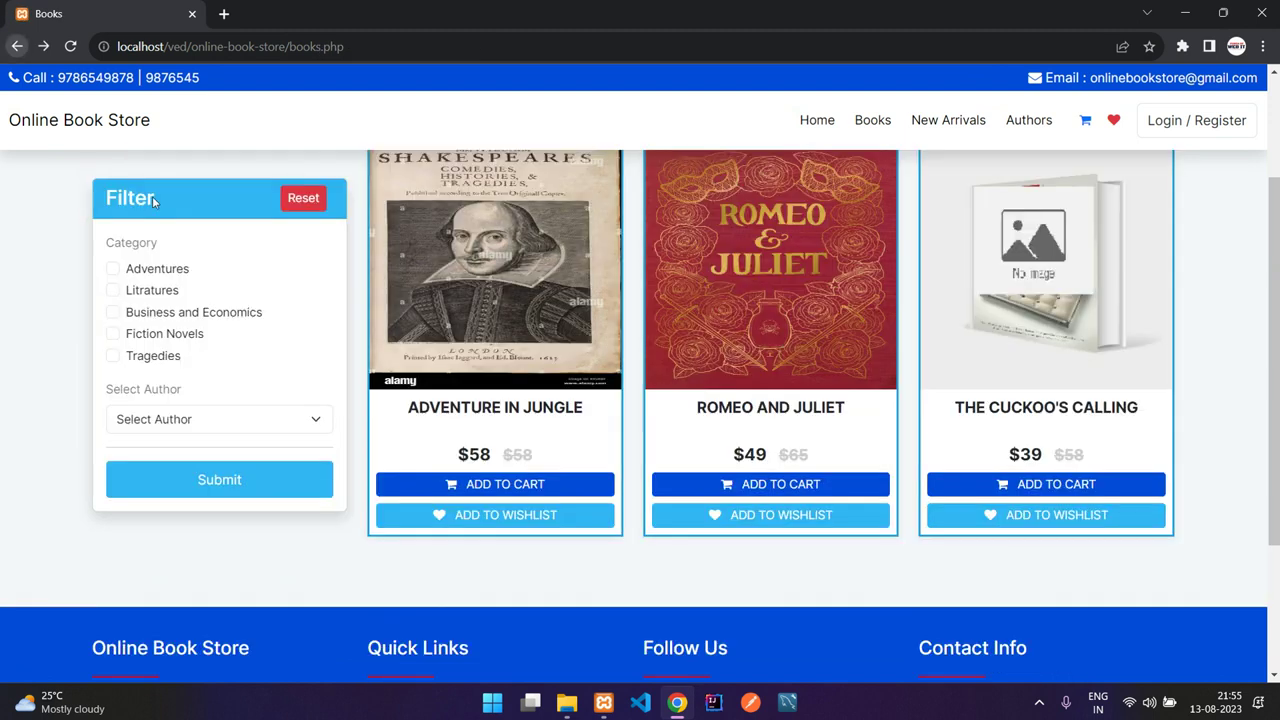
Step: Reopen Adventure in jungle, set quantity to 2 and try adding it to the cart
{"action": "left_click", "coordinate": [477, 352]}
{"action": "scroll", "coordinate": [467, 410], "scroll_direction": "down", "scroll_amount": 1}
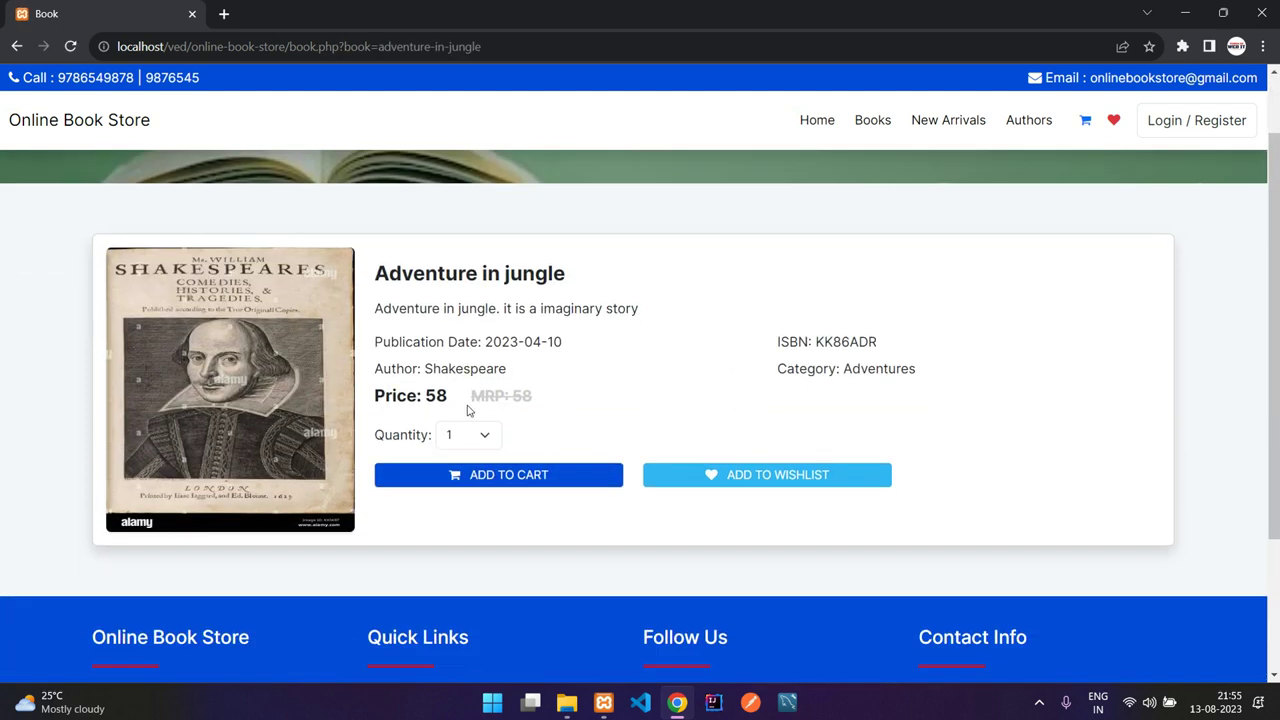
{"action": "left_click", "coordinate": [497, 443]}
{"action": "left_click", "coordinate": [455, 468]}
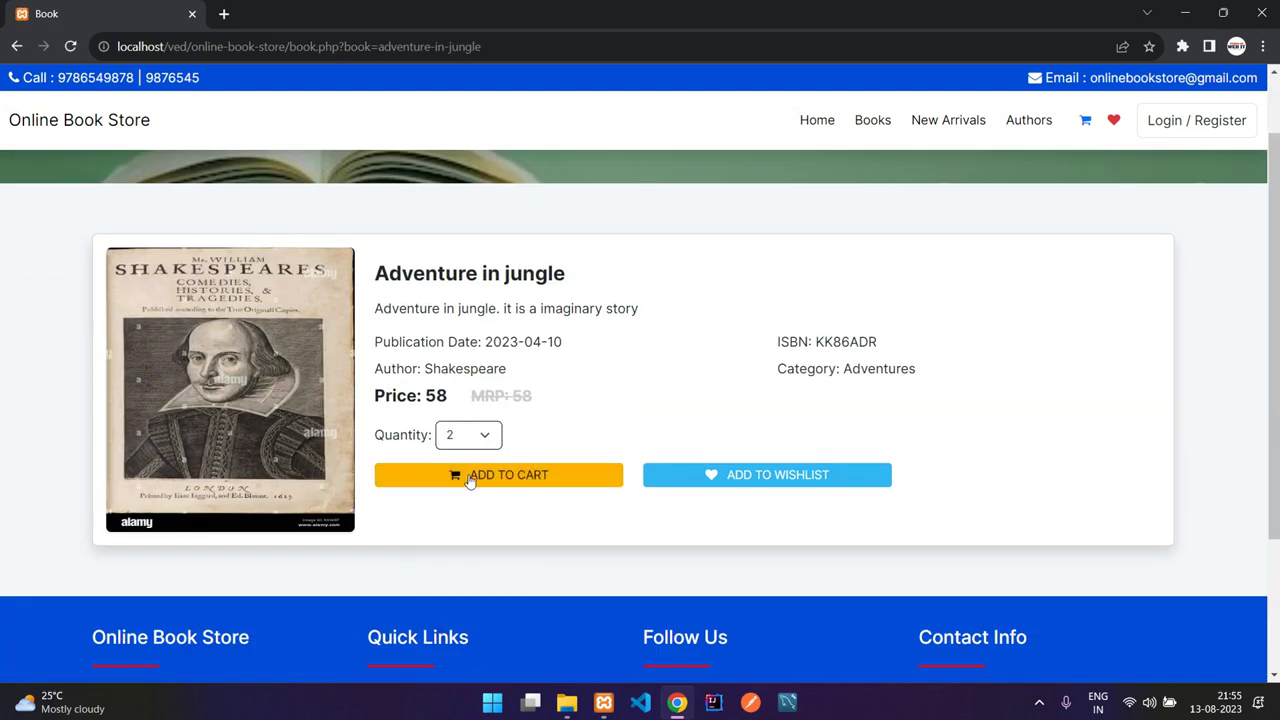
{"action": "left_click", "coordinate": [510, 484]}
Step: View the Authors list and Shakespeare's books, then go through the cart to the login page
{"action": "left_click", "coordinate": [1040, 122]}
{"action": "scroll", "coordinate": [780, 231], "scroll_direction": "down", "scroll_amount": 2}
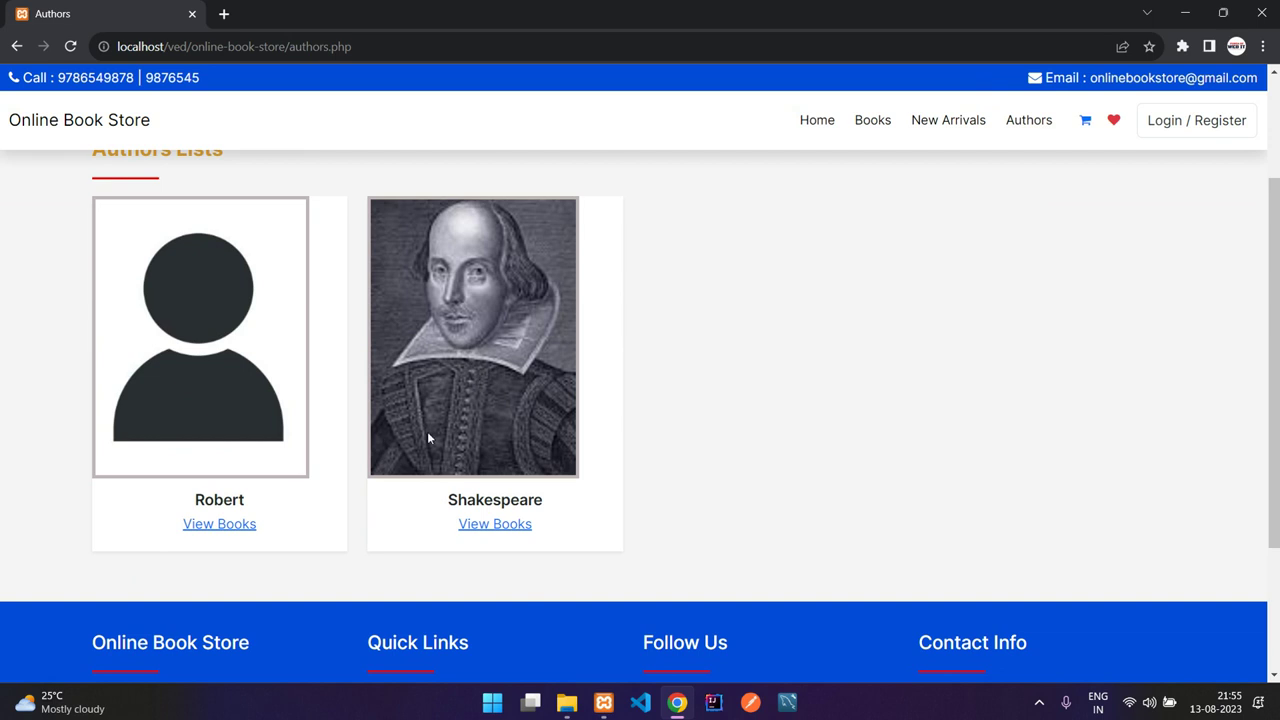
{"action": "left_click", "coordinate": [503, 528]}
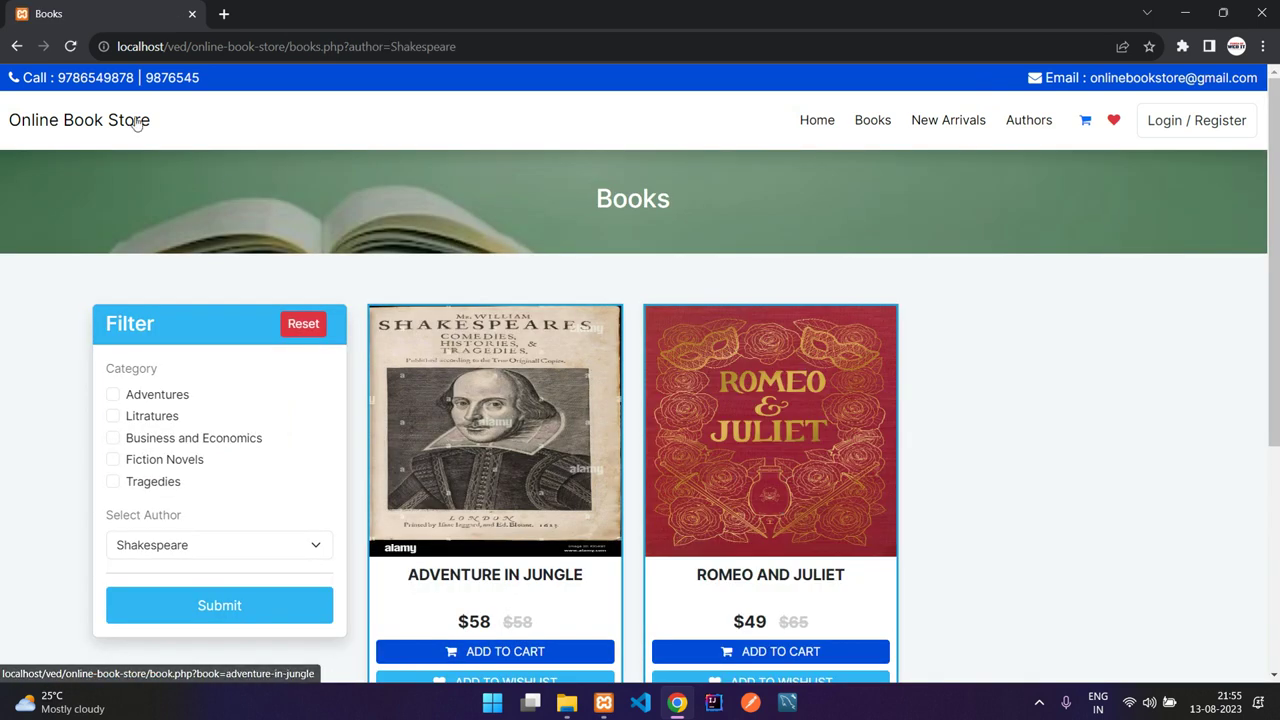
{"action": "left_click", "coordinate": [17, 47]}
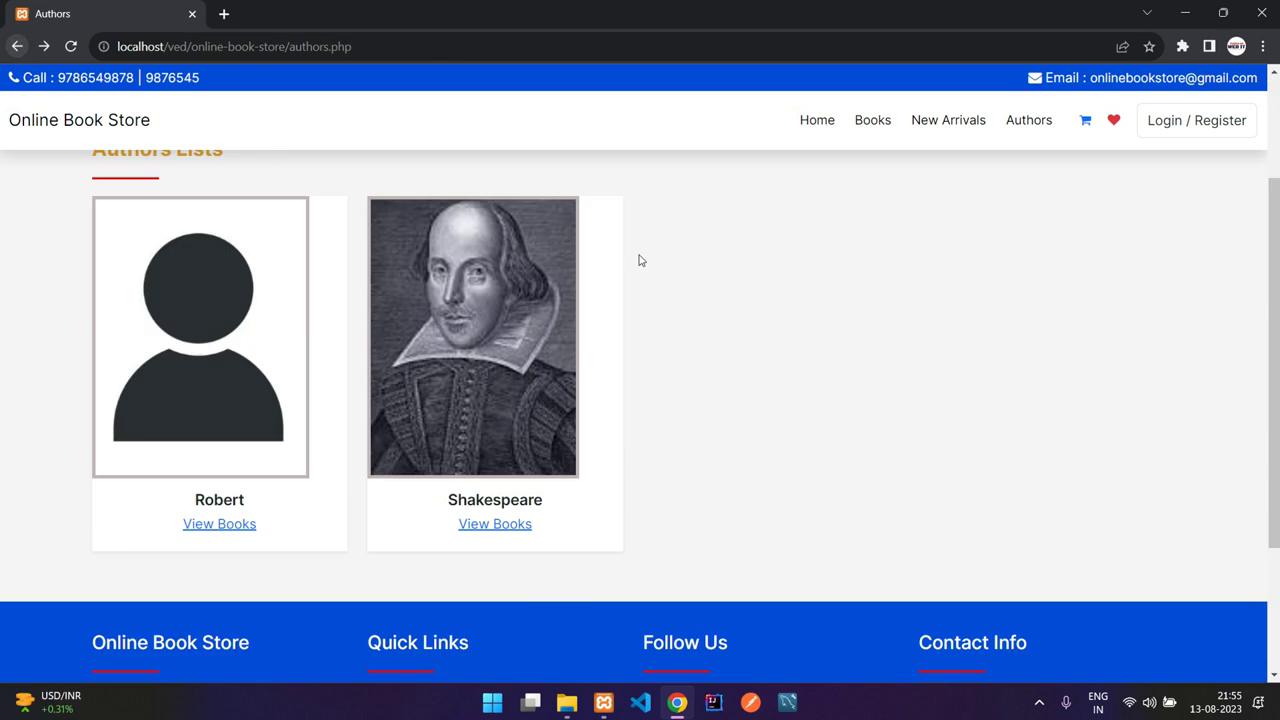
{"action": "left_click", "coordinate": [1086, 121]}
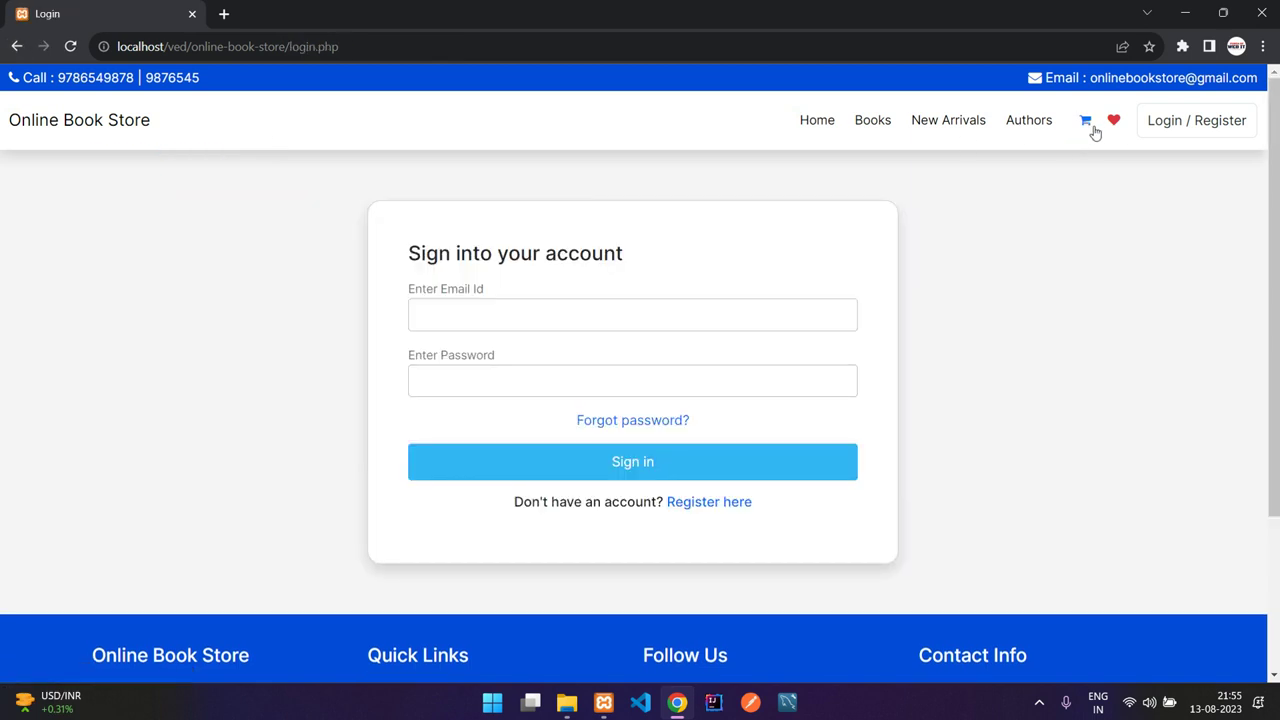
Step: Switch to the registration form and fill in the name, phone number and e-mail fields
{"action": "left_click", "coordinate": [626, 303]}
{"action": "left_click", "coordinate": [1045, 285]}
{"action": "left_click", "coordinate": [718, 502]}
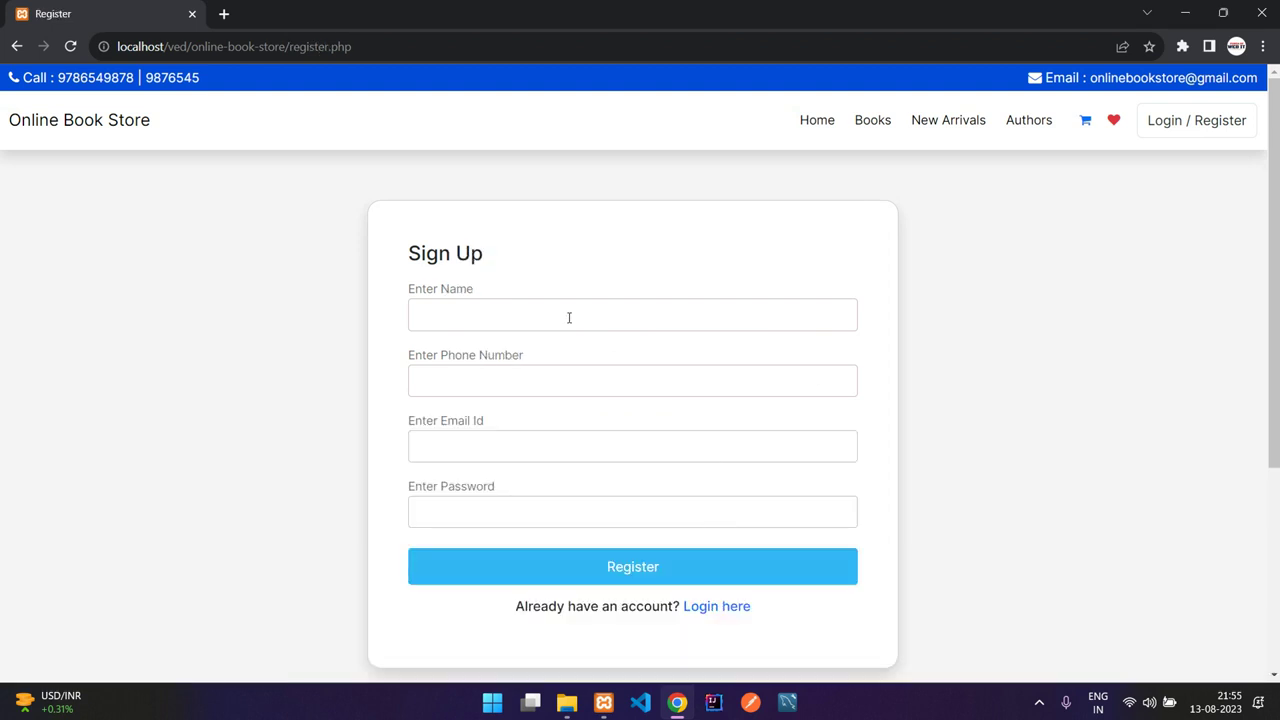
{"action": "left_click", "coordinate": [569, 316]}
{"action": "type", "text": "user@gmail.com"}
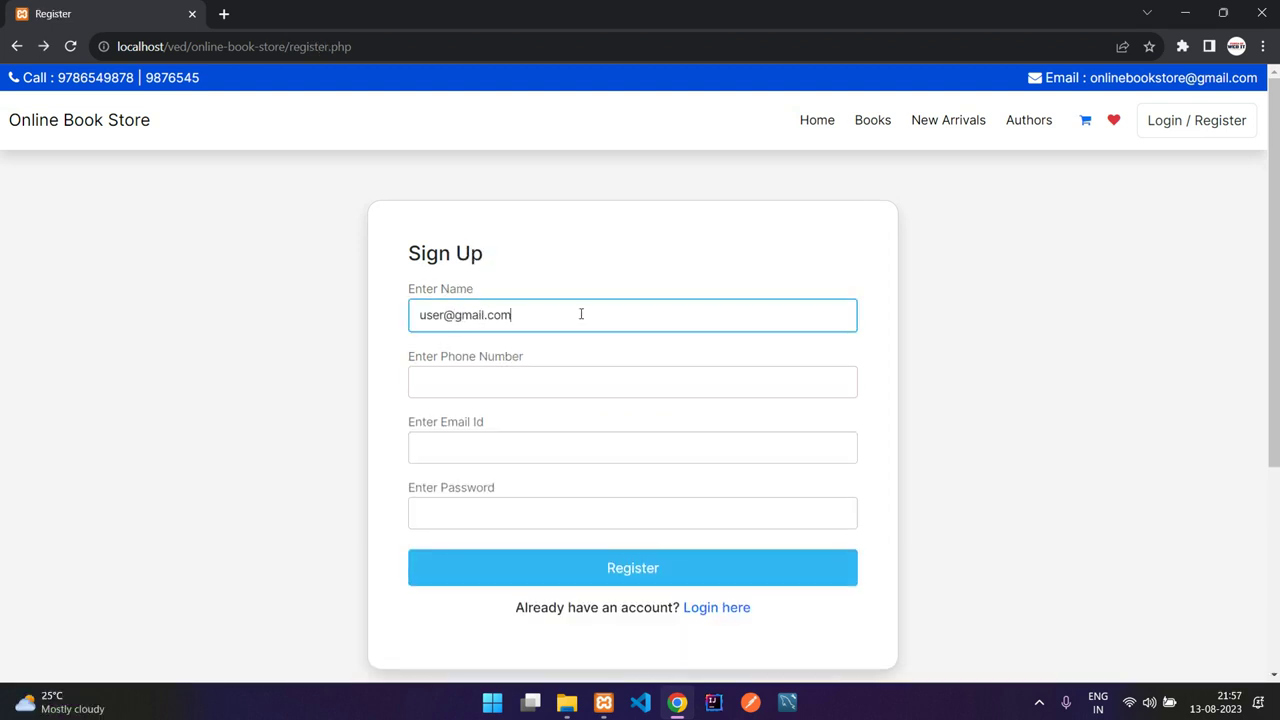
{"action": "key", "text": "Tab"}
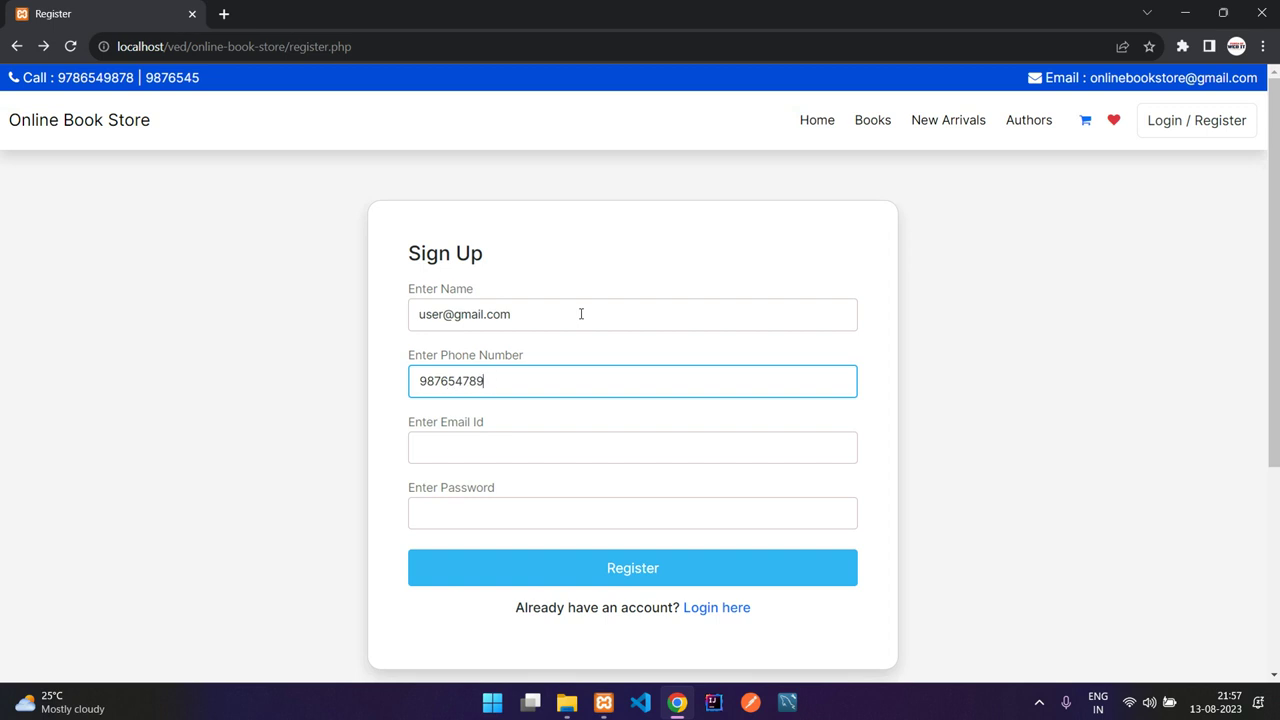
{"action": "key", "text": "Tab"}
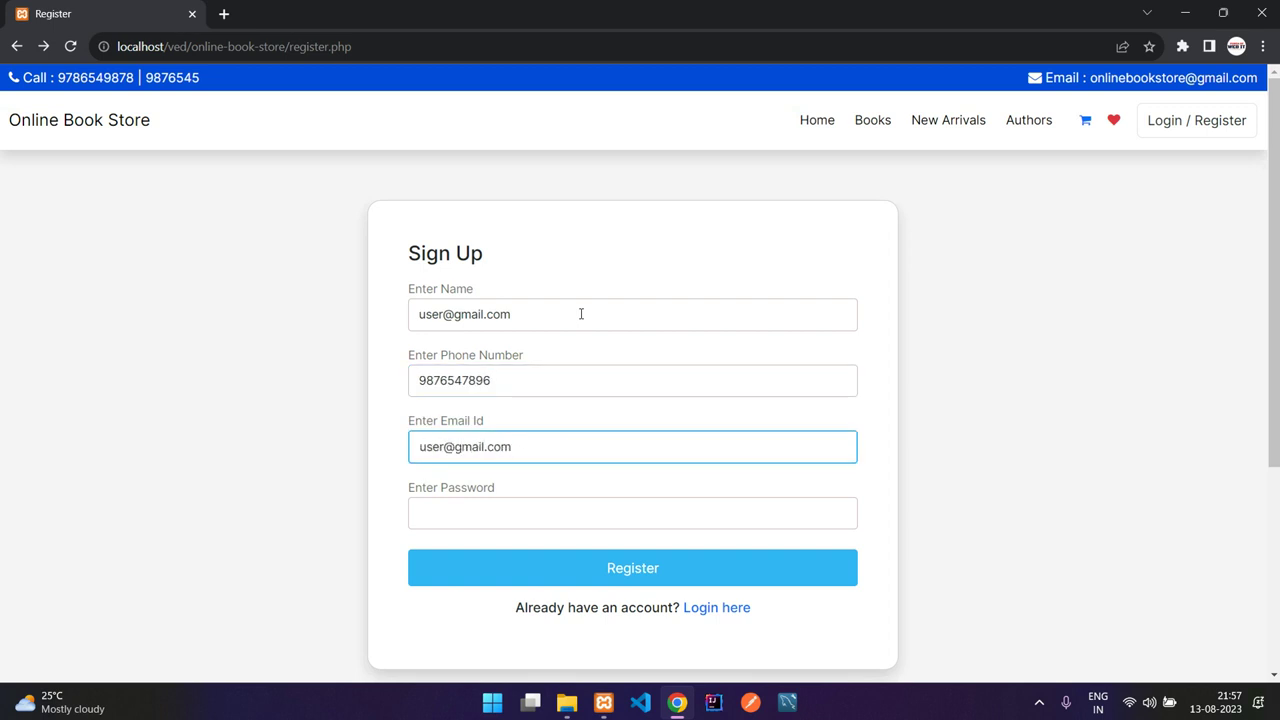
Step: Correct the Name field, enter the password and submit the registration
{"action": "left_click", "coordinate": [581, 314]}
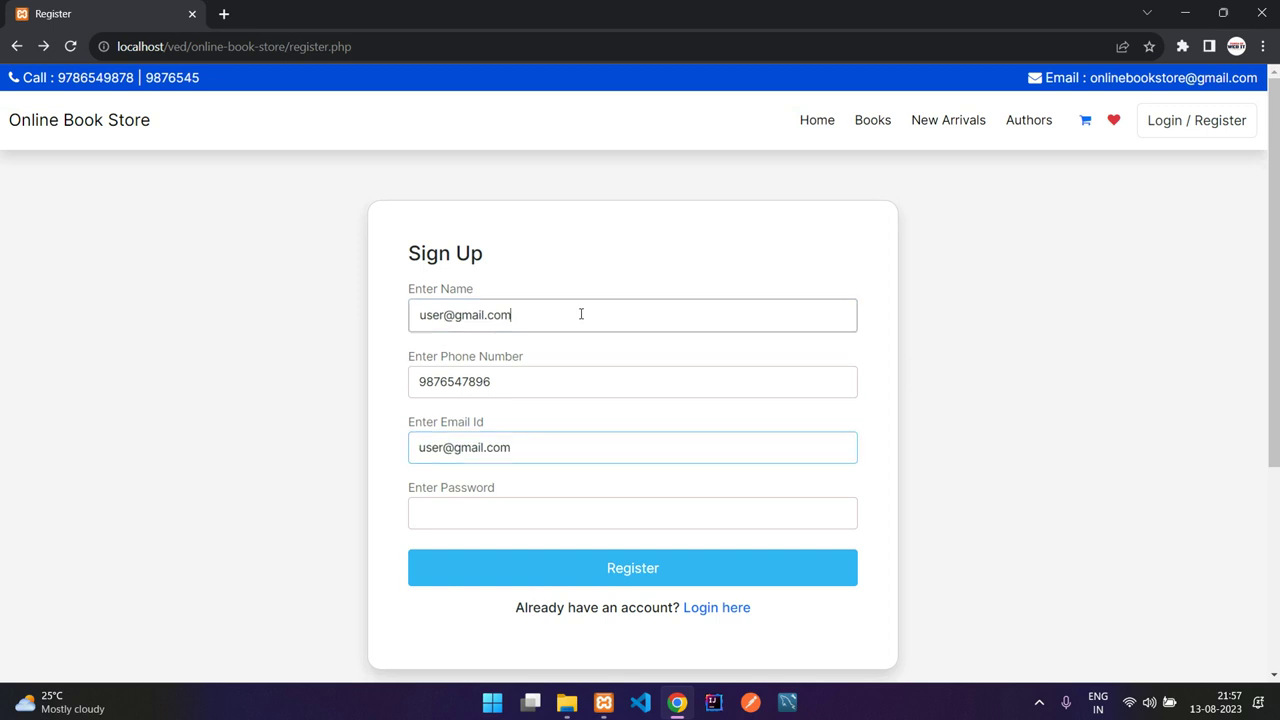
{"action": "left_click_drag", "start_coordinate": [580, 314], "coordinate": [416, 315]}
{"action": "type", "text": "user"}
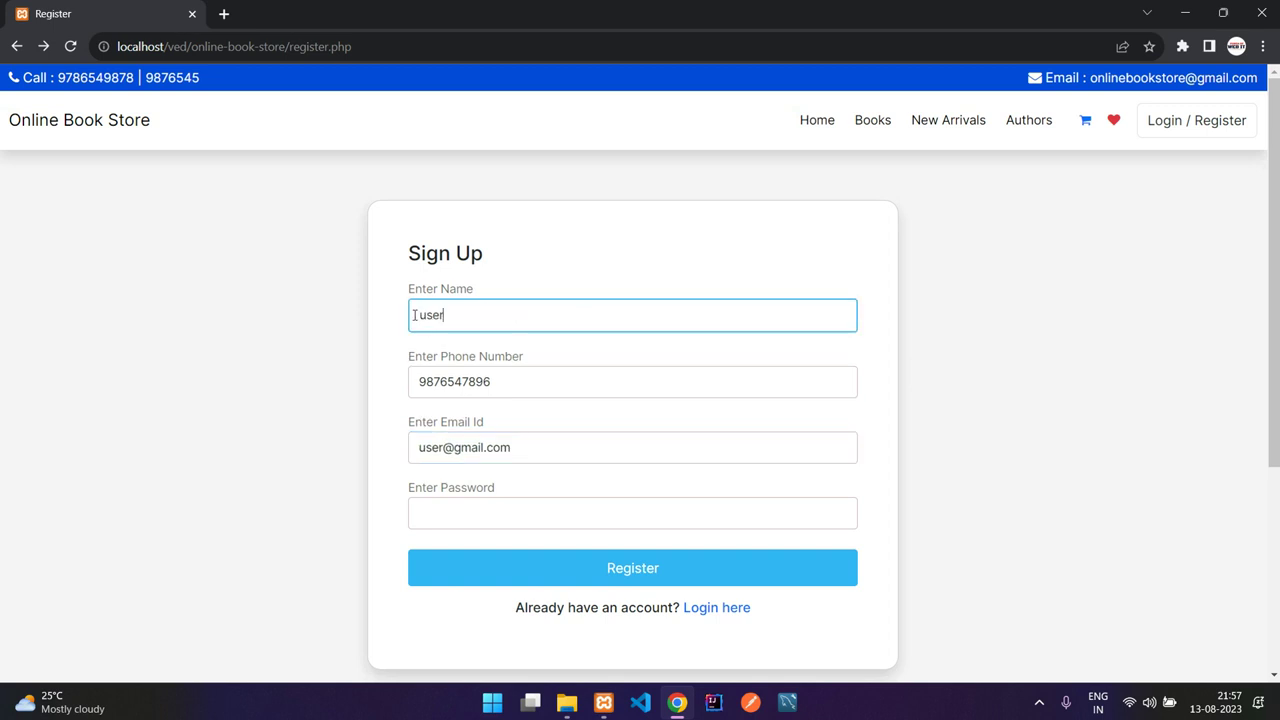
{"action": "left_click", "coordinate": [525, 505]}
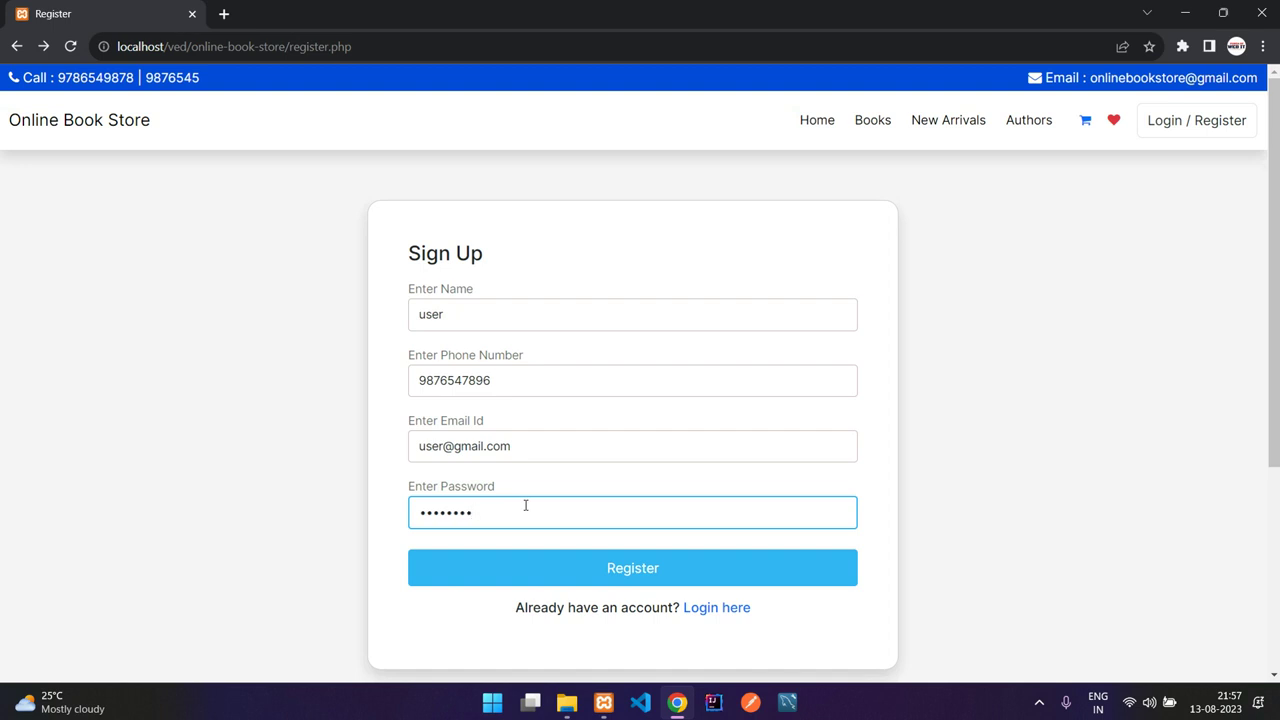
{"action": "left_click", "coordinate": [566, 578]}
{"action": "left_click_drag", "start_coordinate": [380, 222], "coordinate": [606, 228]}
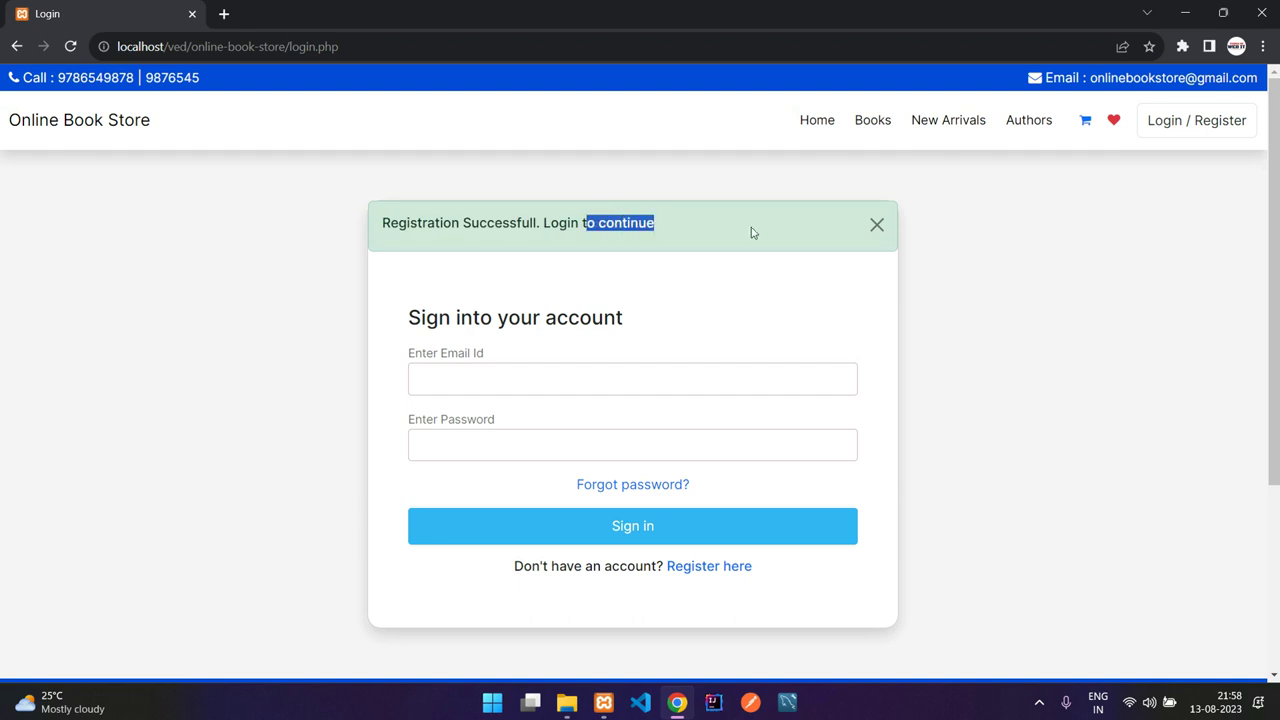
Step: Sign in with the new account's e-mail address and password
{"action": "left_click", "coordinate": [588, 393]}
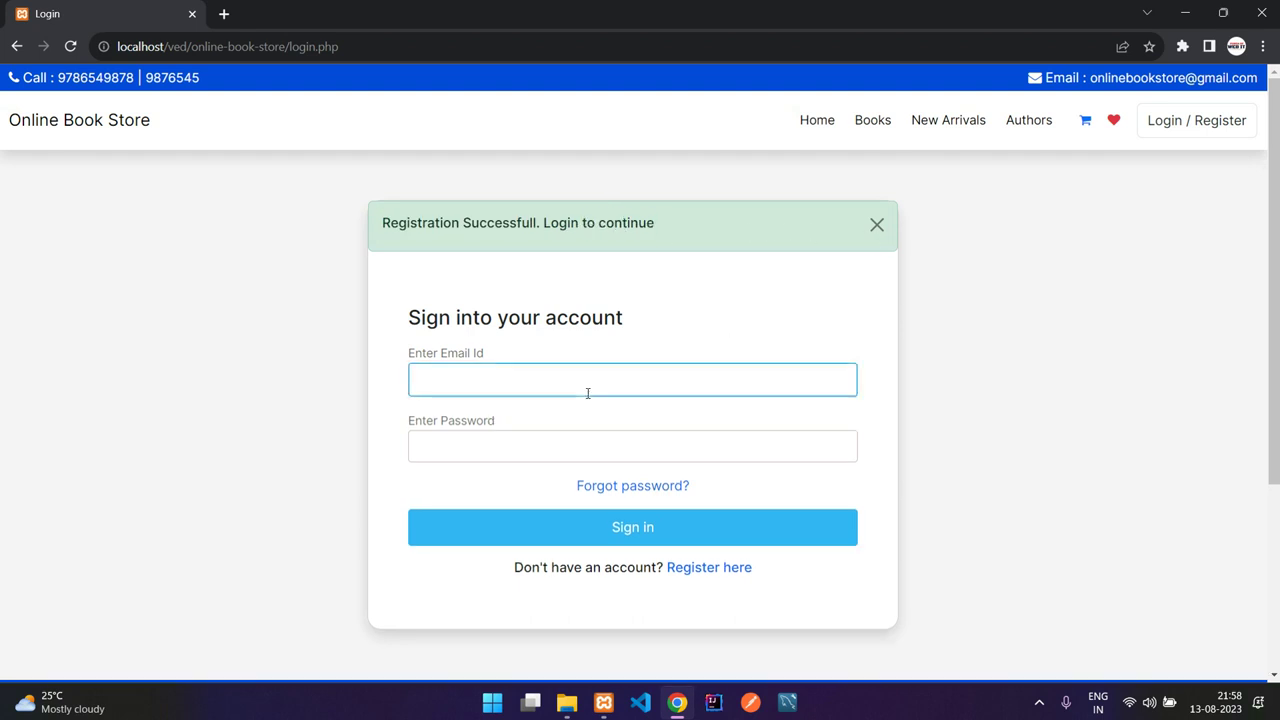
{"action": "type", "text": "user@gmail.com"}
{"action": "key", "text": "Tab"}
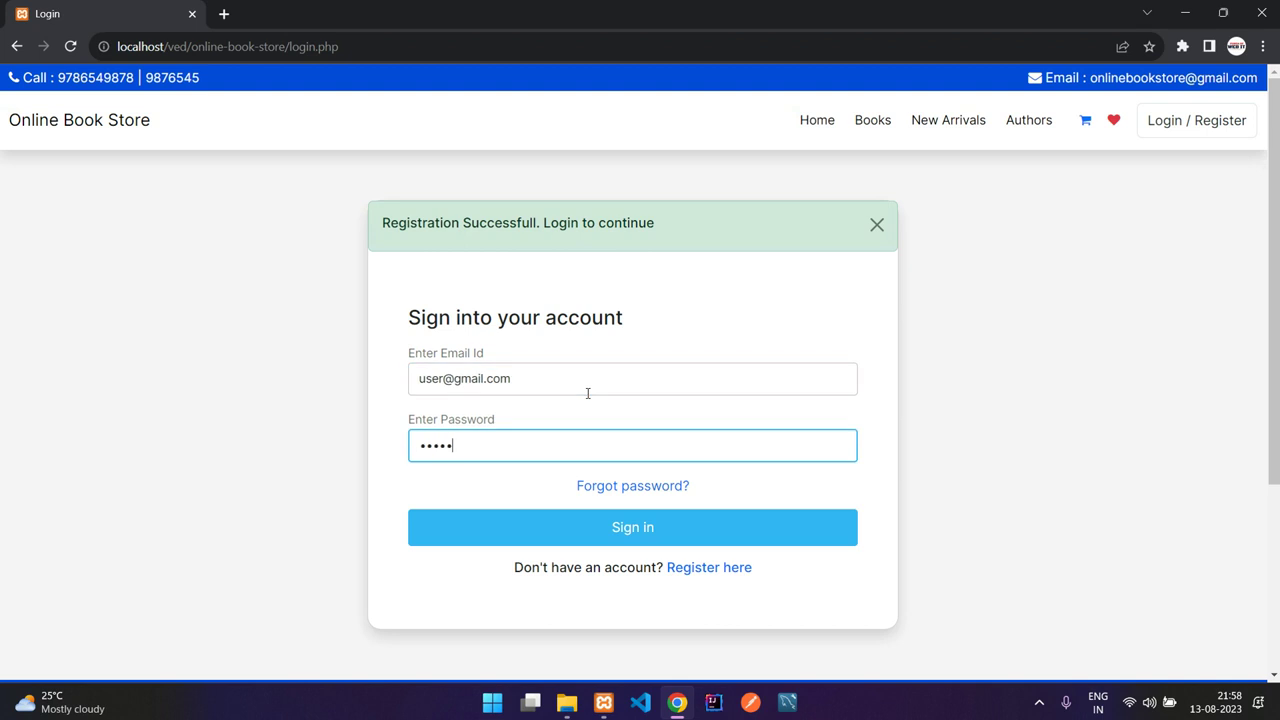
{"action": "left_click", "coordinate": [615, 530]}
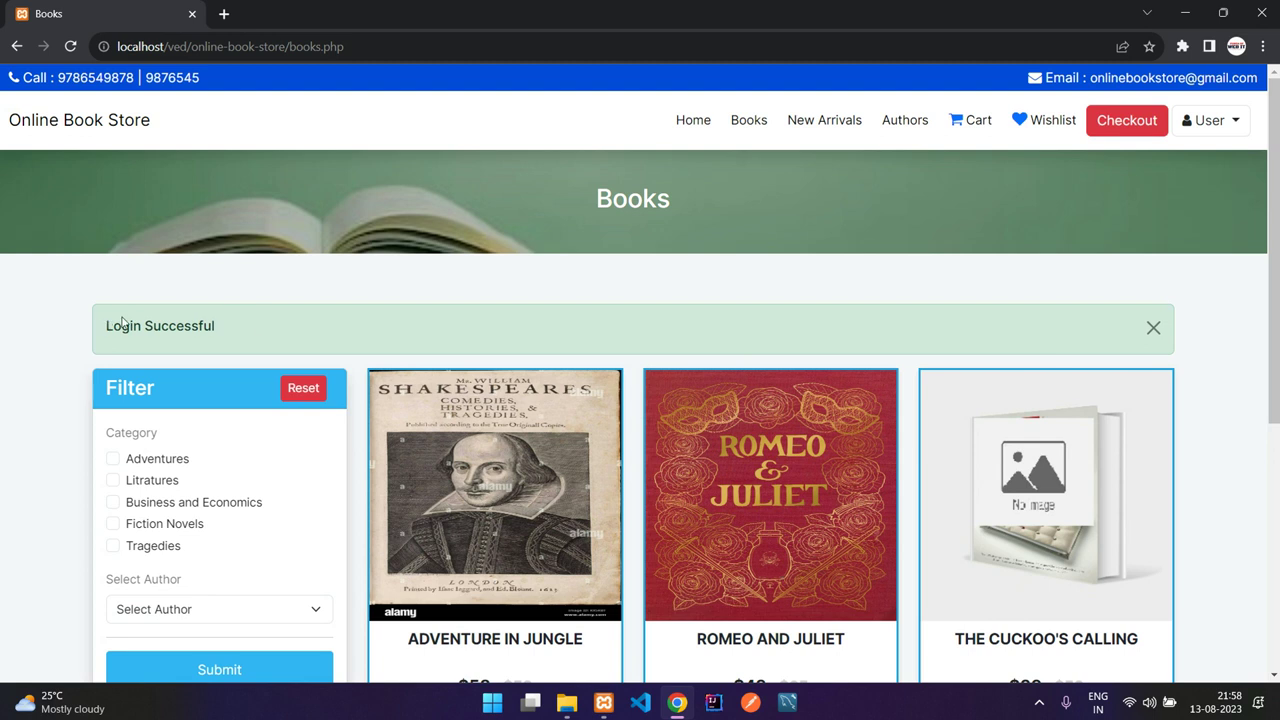
Step: Dismiss the login notice and add Adventure in jungle to the cart
{"action": "left_click", "coordinate": [1153, 327]}
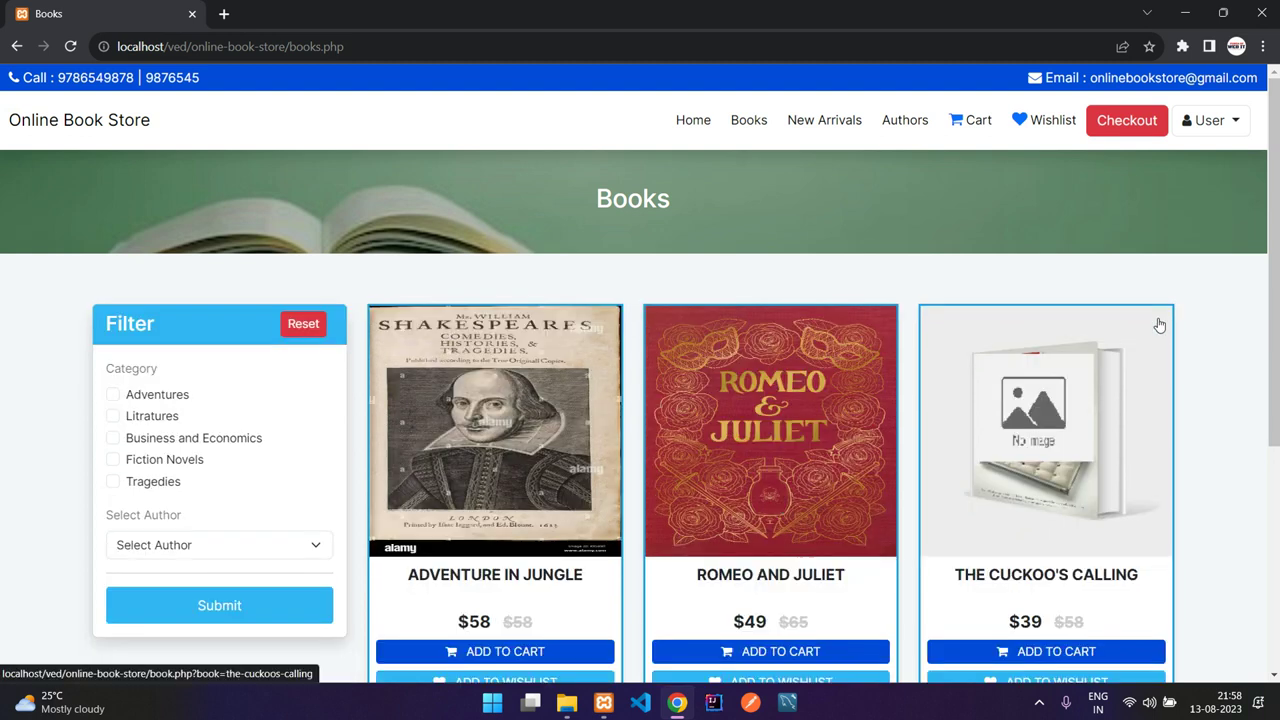
{"action": "left_click", "coordinate": [551, 651]}
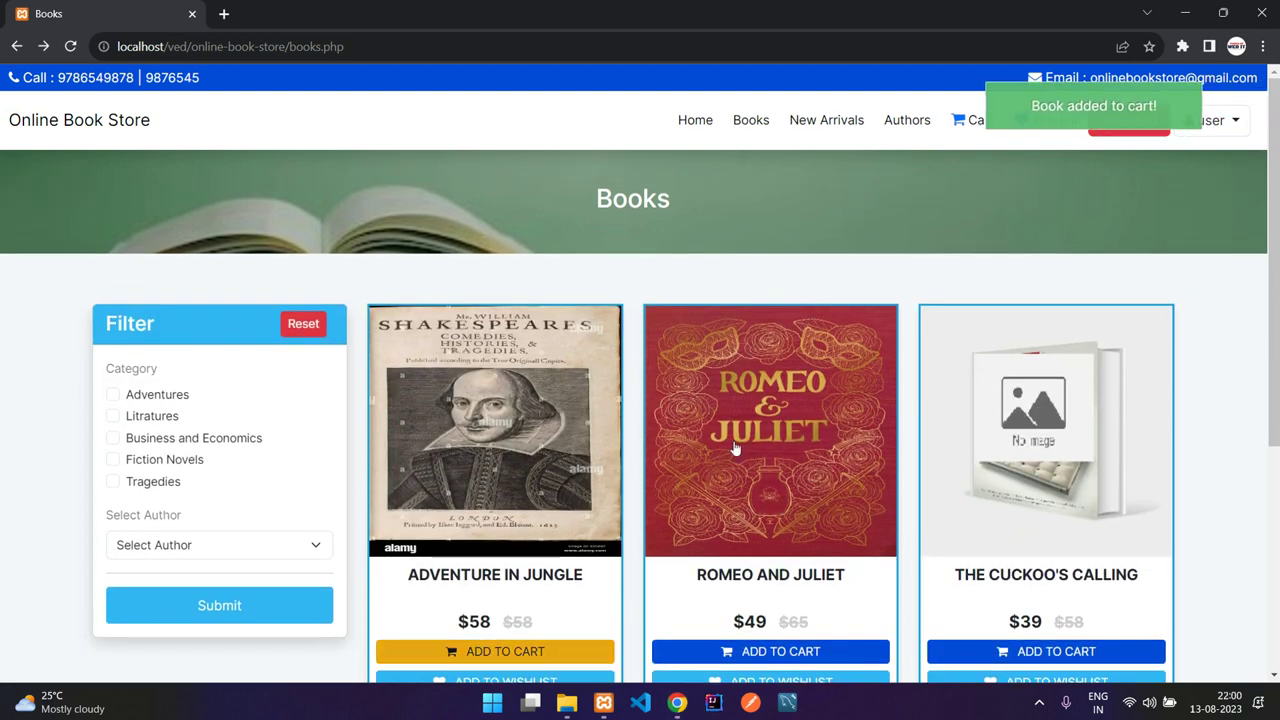
{"action": "left_click", "coordinate": [974, 127]}
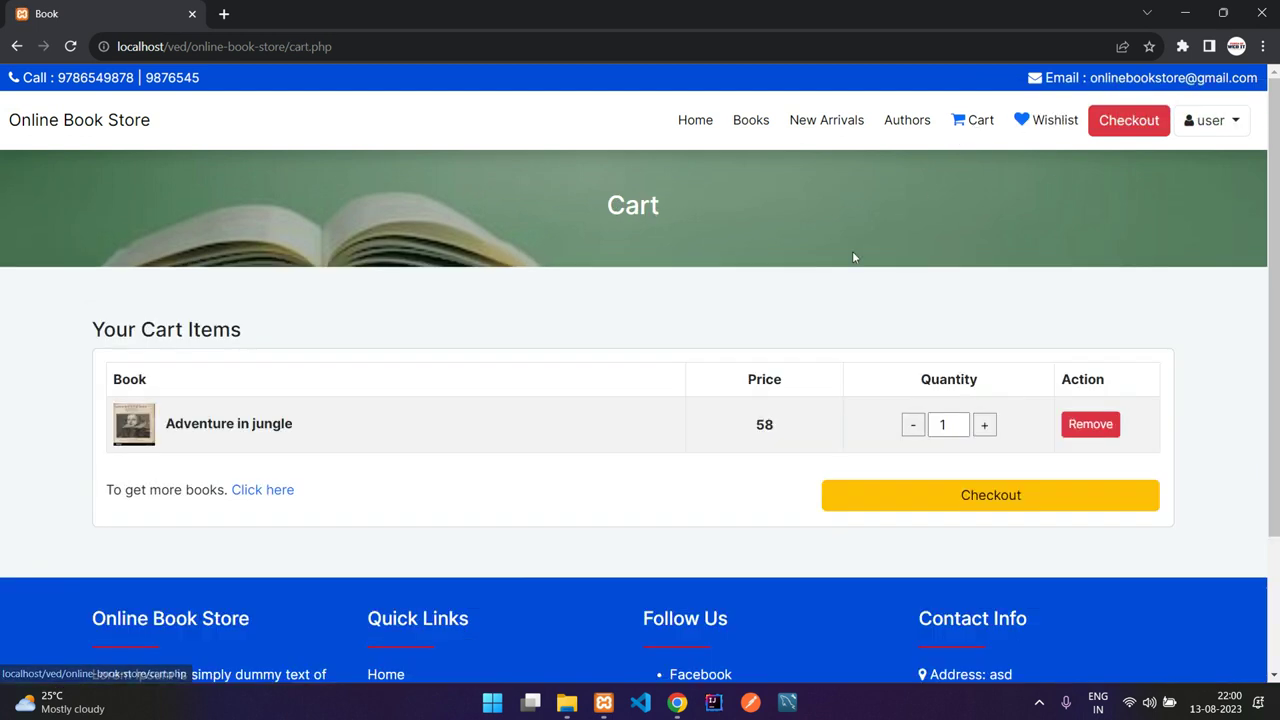
{"action": "left_click_drag", "start_coordinate": [165, 423], "coordinate": [419, 435]}
{"action": "left_click", "coordinate": [575, 407]}
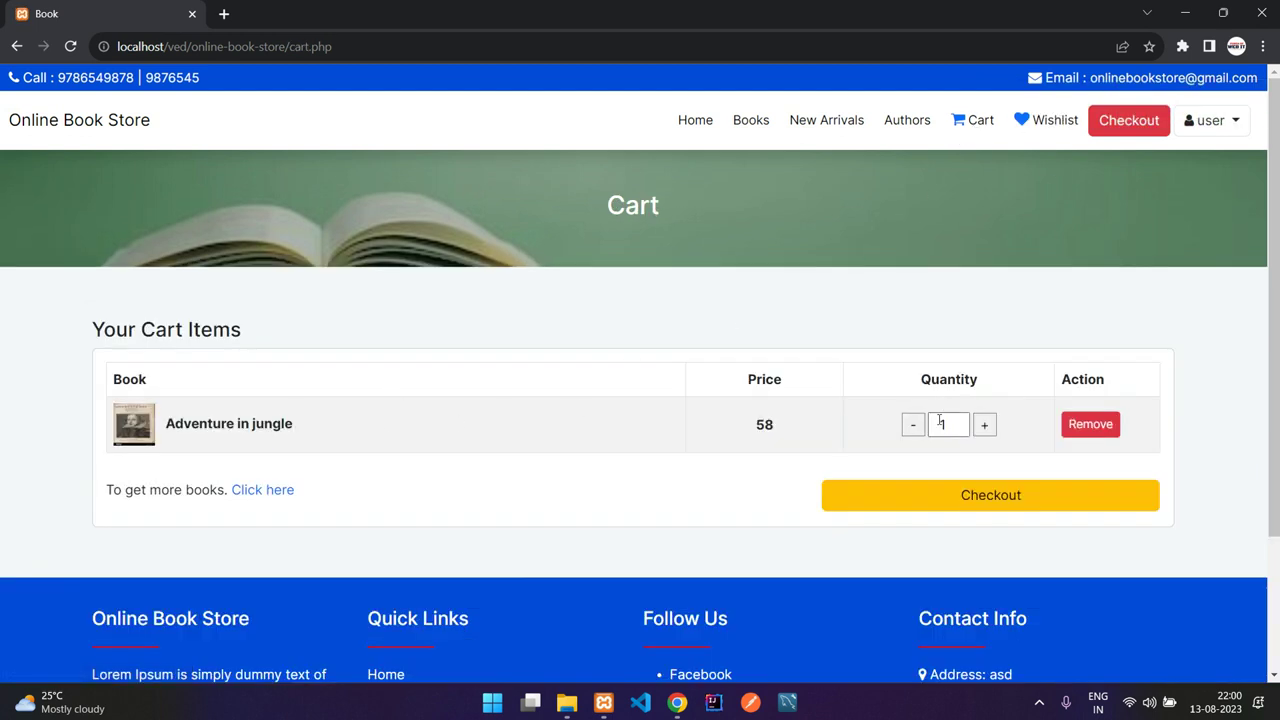
Step: Add 3 copies of Romeo and Juliet to the cart
{"action": "left_click", "coordinate": [766, 127]}
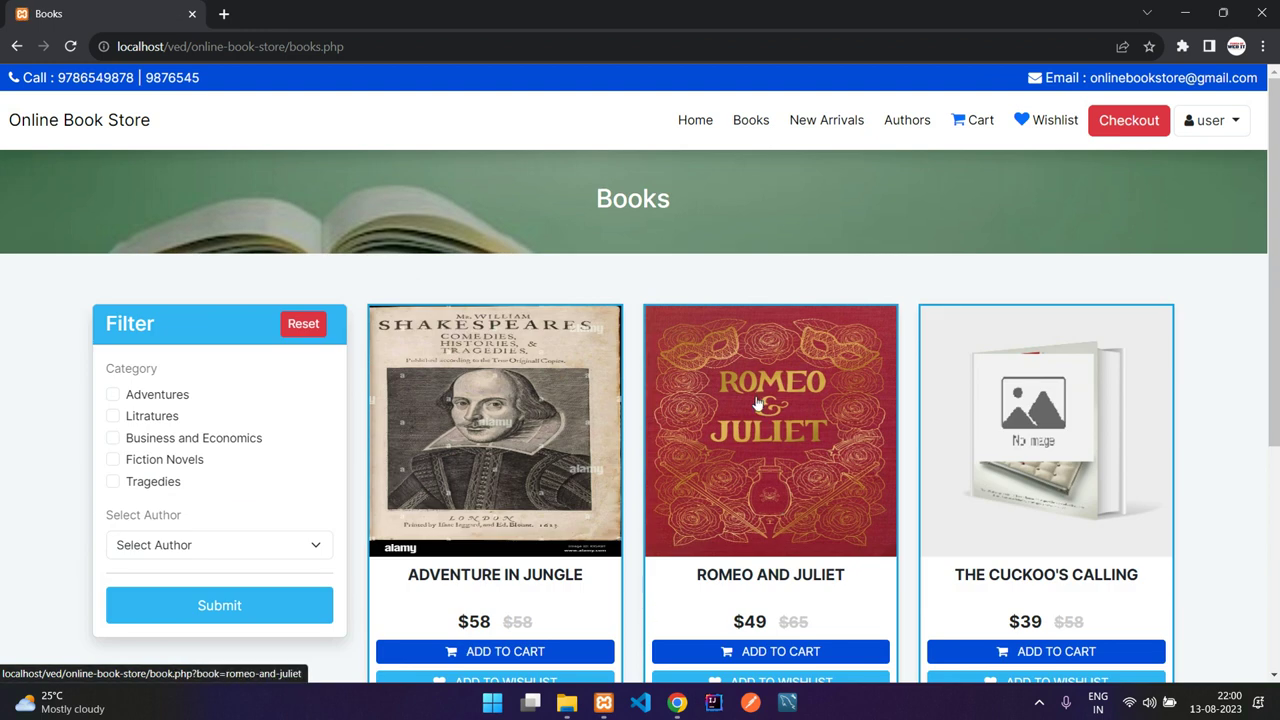
{"action": "left_click", "coordinate": [757, 403]}
{"action": "scroll", "coordinate": [375, 420], "scroll_direction": "down", "scroll_amount": 1}
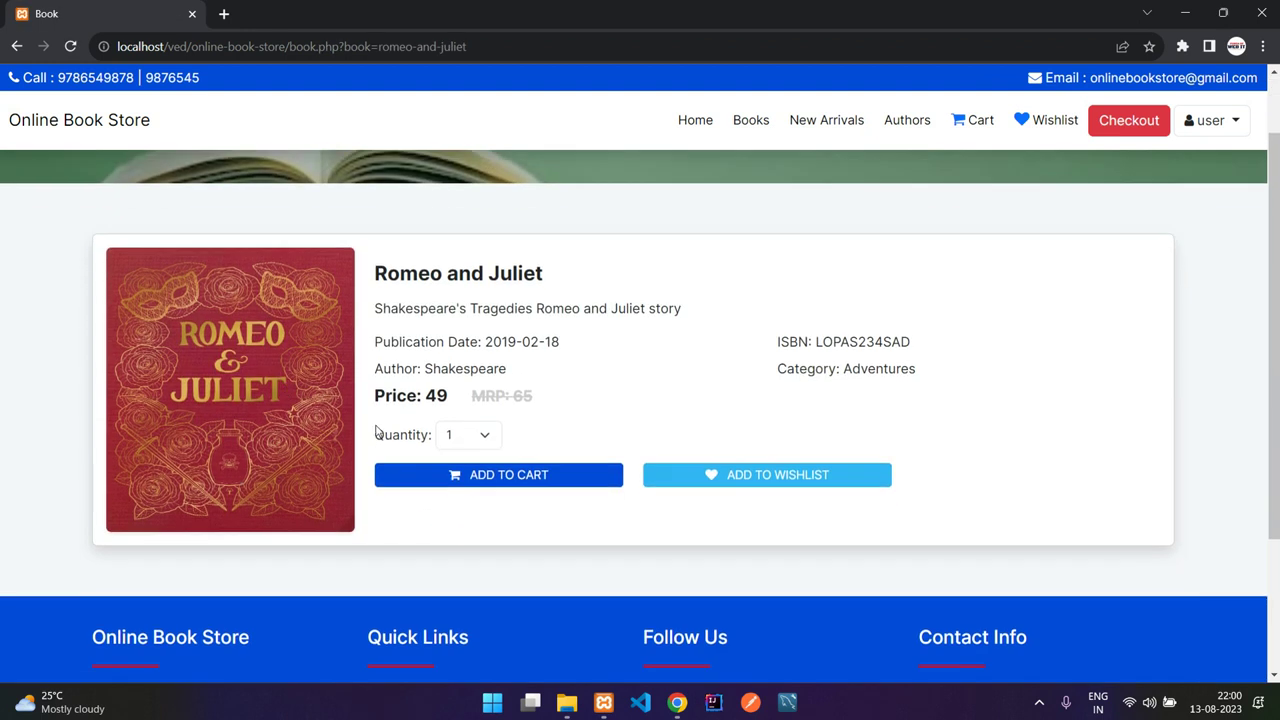
{"action": "left_click", "coordinate": [477, 437]}
{"action": "left_click", "coordinate": [452, 488]}
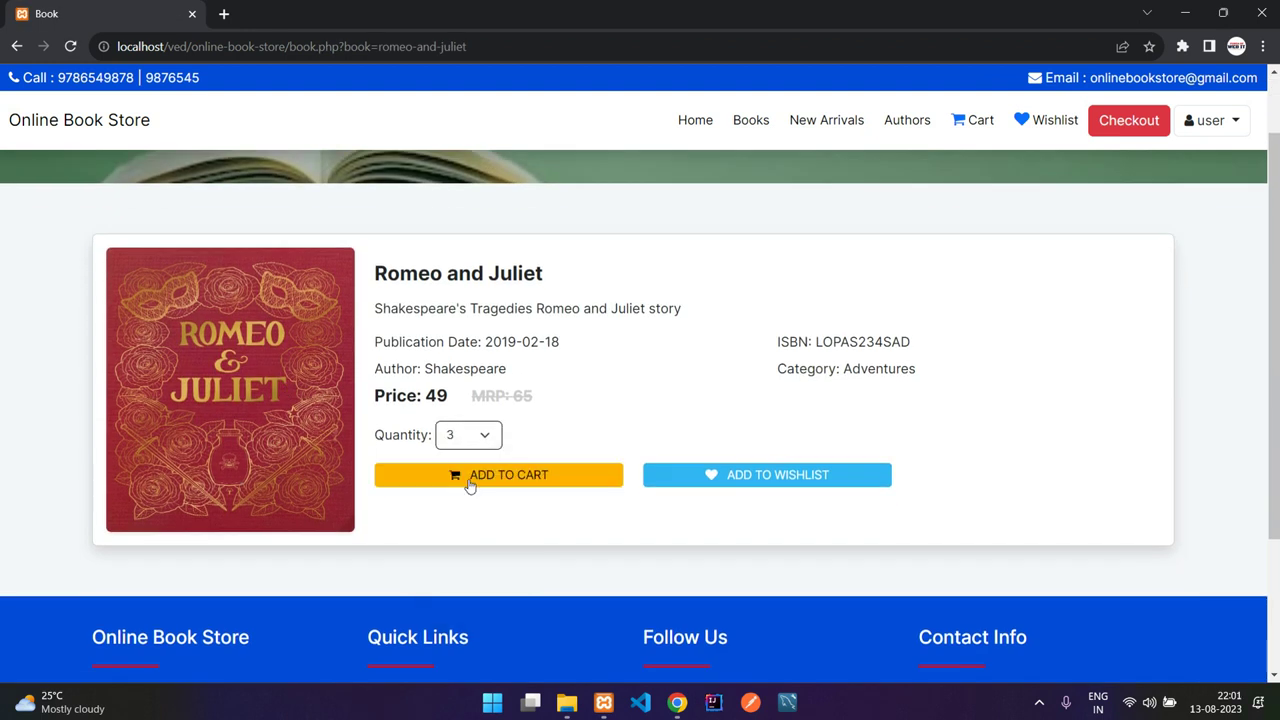
{"action": "left_click", "coordinate": [562, 479]}
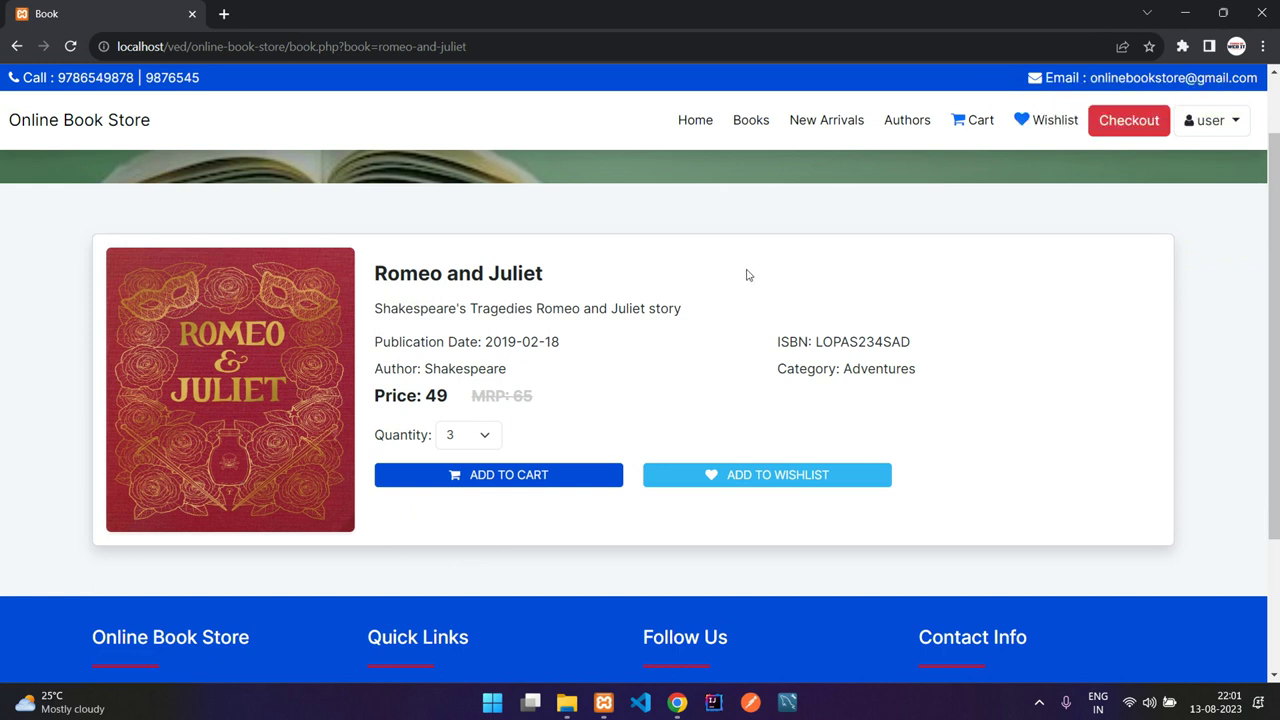
Step: Adjust the cart to 1 Romeo and Juliet and 2 Adventure in jungle, then check out
{"action": "left_click", "coordinate": [982, 122]}
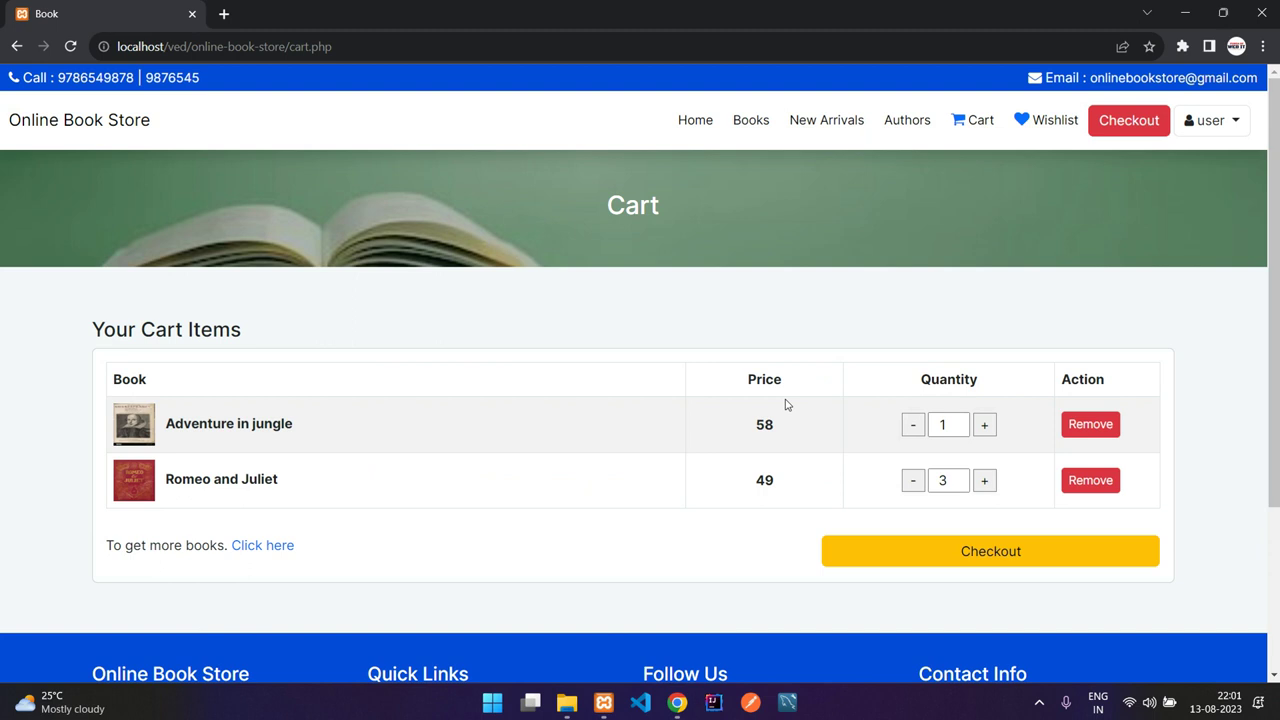
{"action": "left_click", "coordinate": [914, 482]}
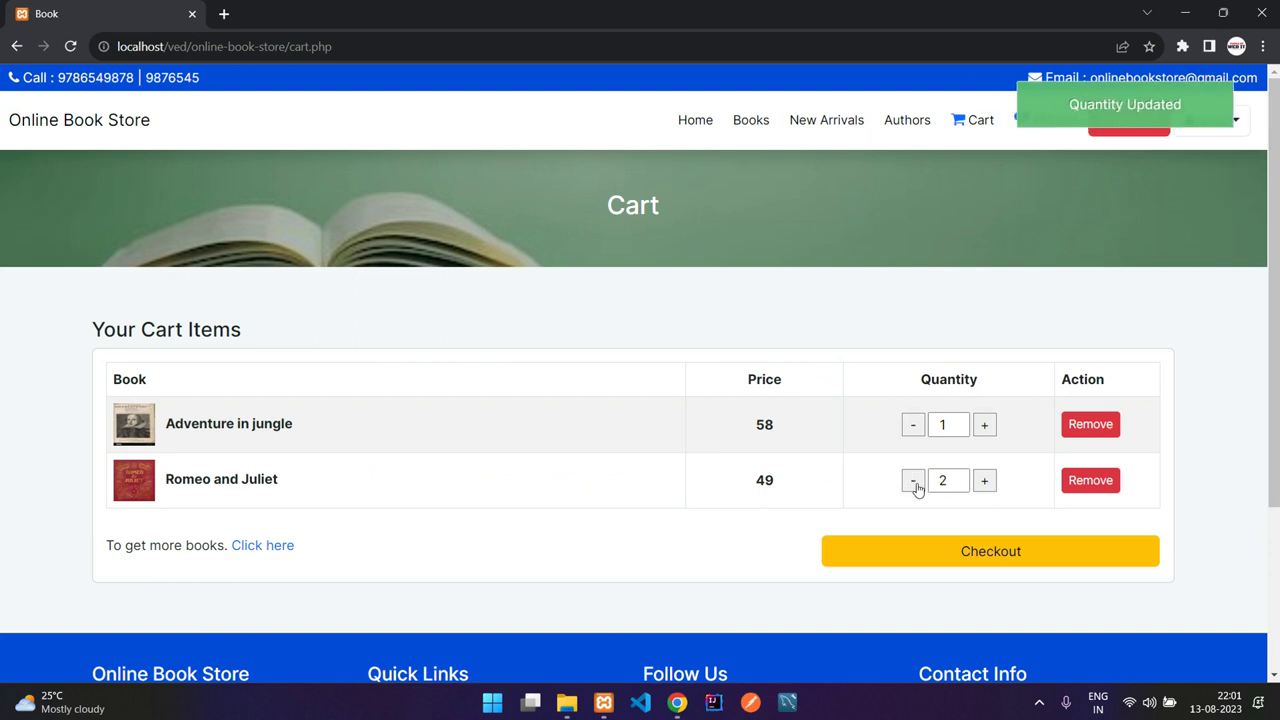
{"action": "left_click", "coordinate": [984, 481]}
{"action": "left_click", "coordinate": [913, 482]}
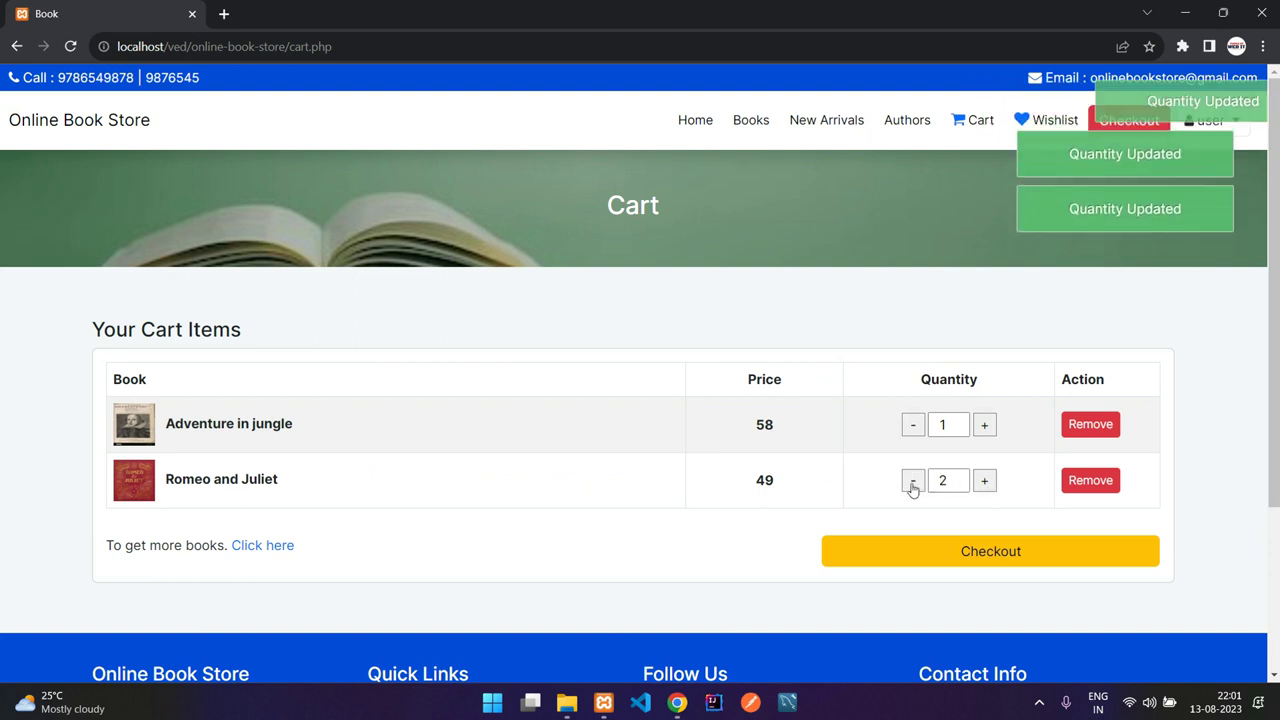
{"action": "left_click", "coordinate": [913, 482]}
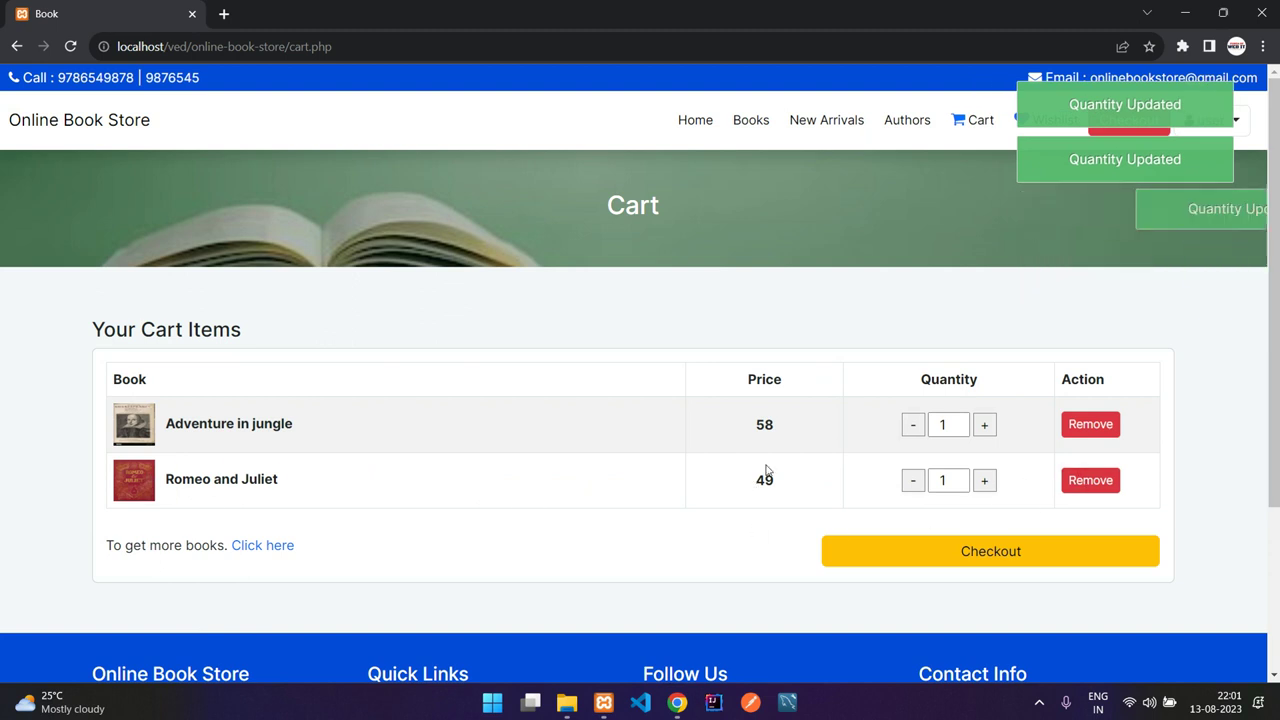
{"action": "left_click", "coordinate": [985, 428]}
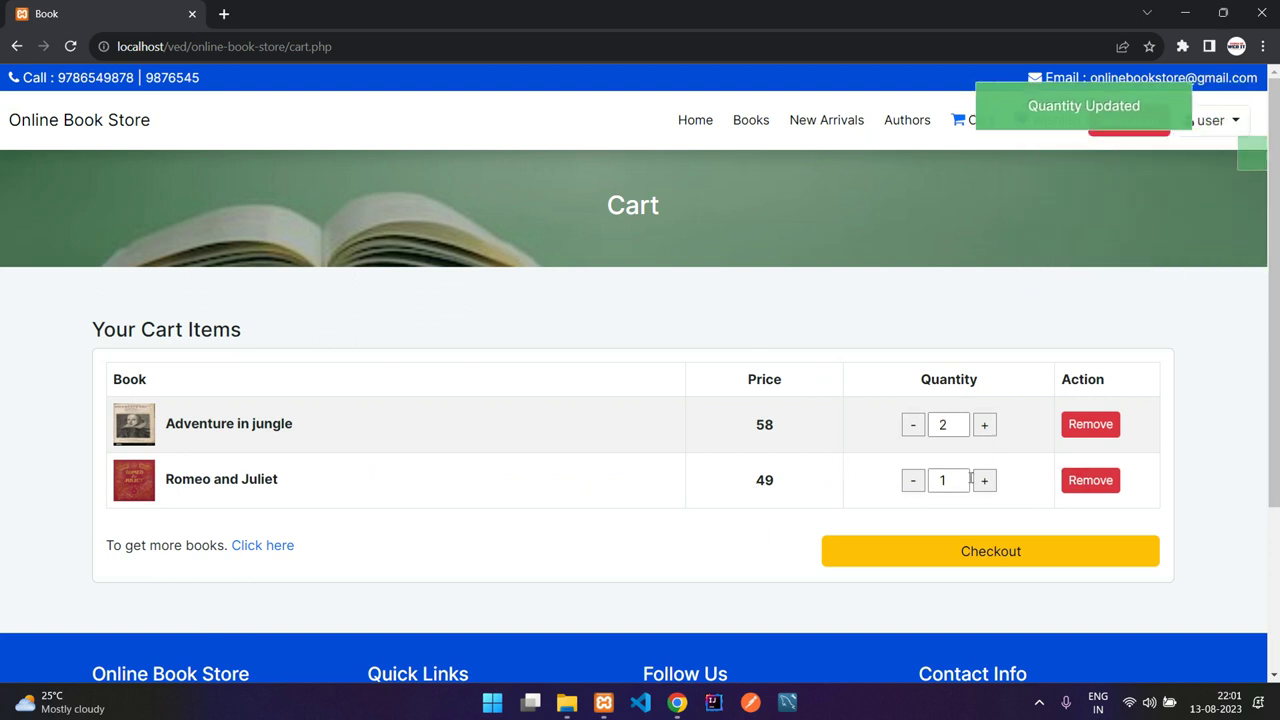
{"action": "left_click", "coordinate": [973, 550]}
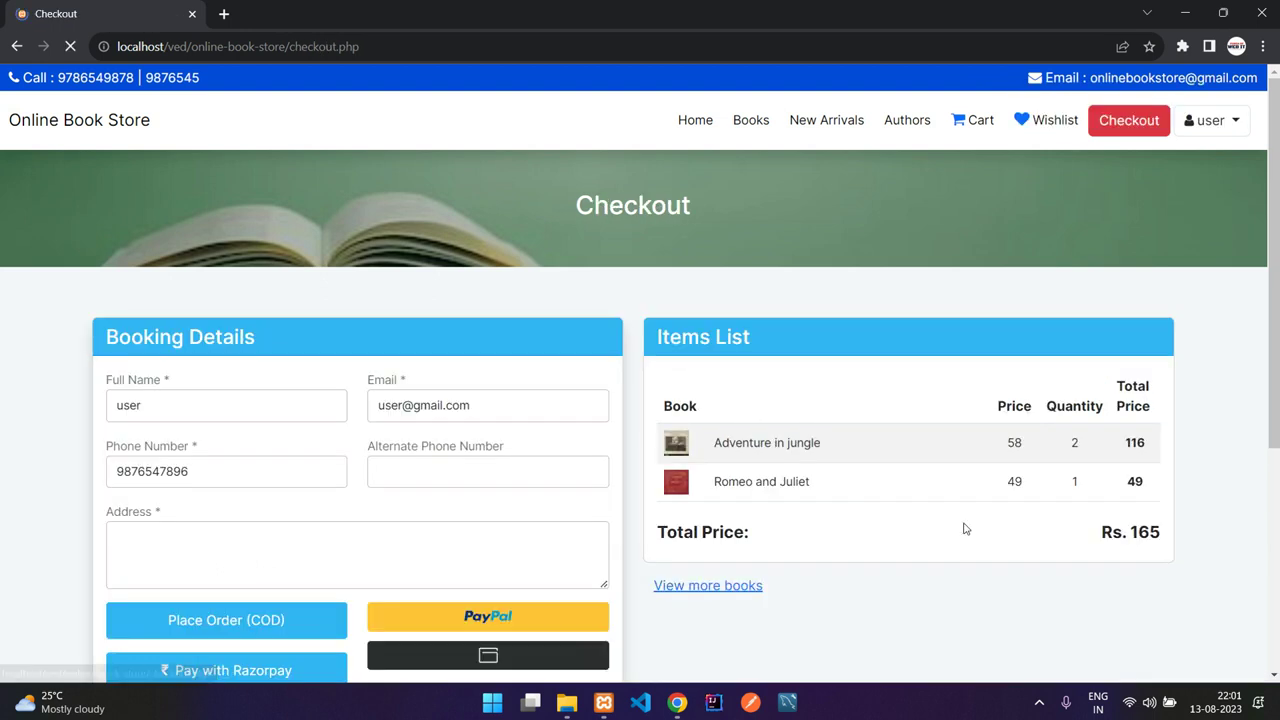
Step: Look over the order details listed on the checkout page
{"action": "scroll", "coordinate": [500, 392], "scroll_direction": "down", "scroll_amount": 2}
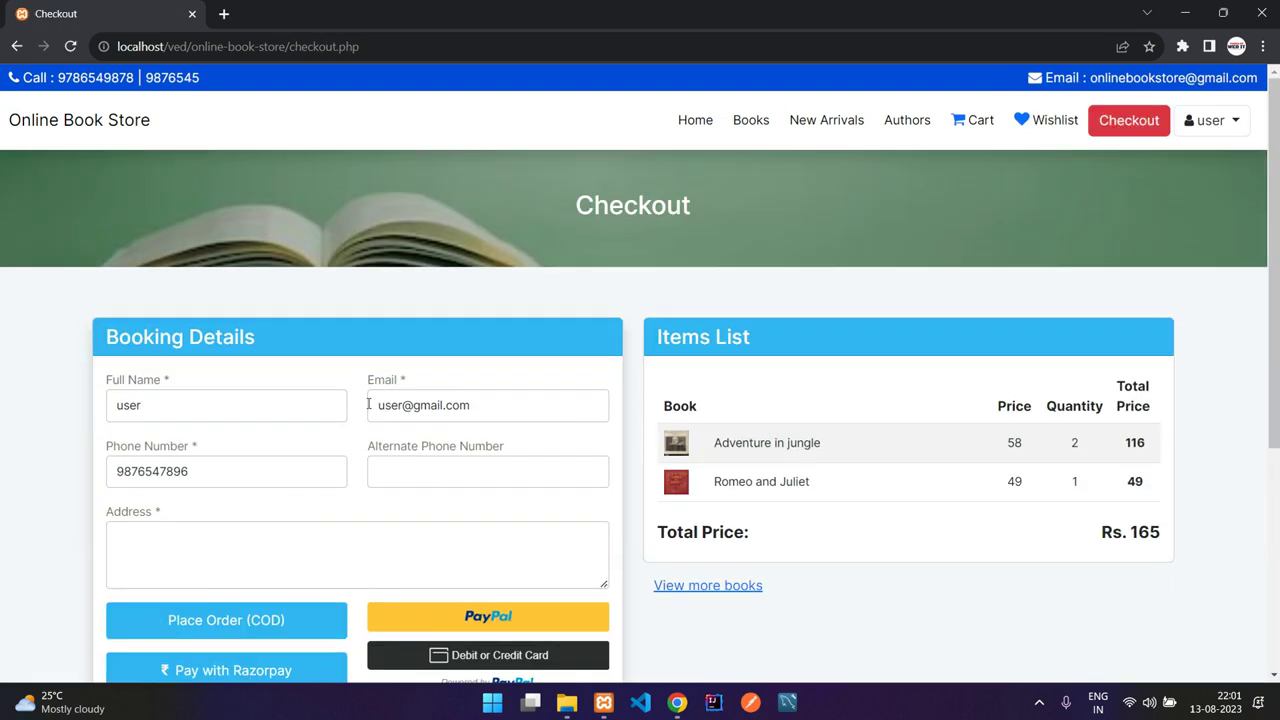
{"action": "left_click_drag", "start_coordinate": [748, 443], "coordinate": [1030, 443]}
{"action": "left_click", "coordinate": [1030, 443]}
{"action": "double_click", "coordinate": [1074, 443]}
{"action": "left_click", "coordinate": [1071, 485]}
Step: Add Adventure in jungle to the wishlist from the New Arrivals page
{"action": "left_click", "coordinate": [1032, 137]}
{"action": "left_click", "coordinate": [808, 128]}
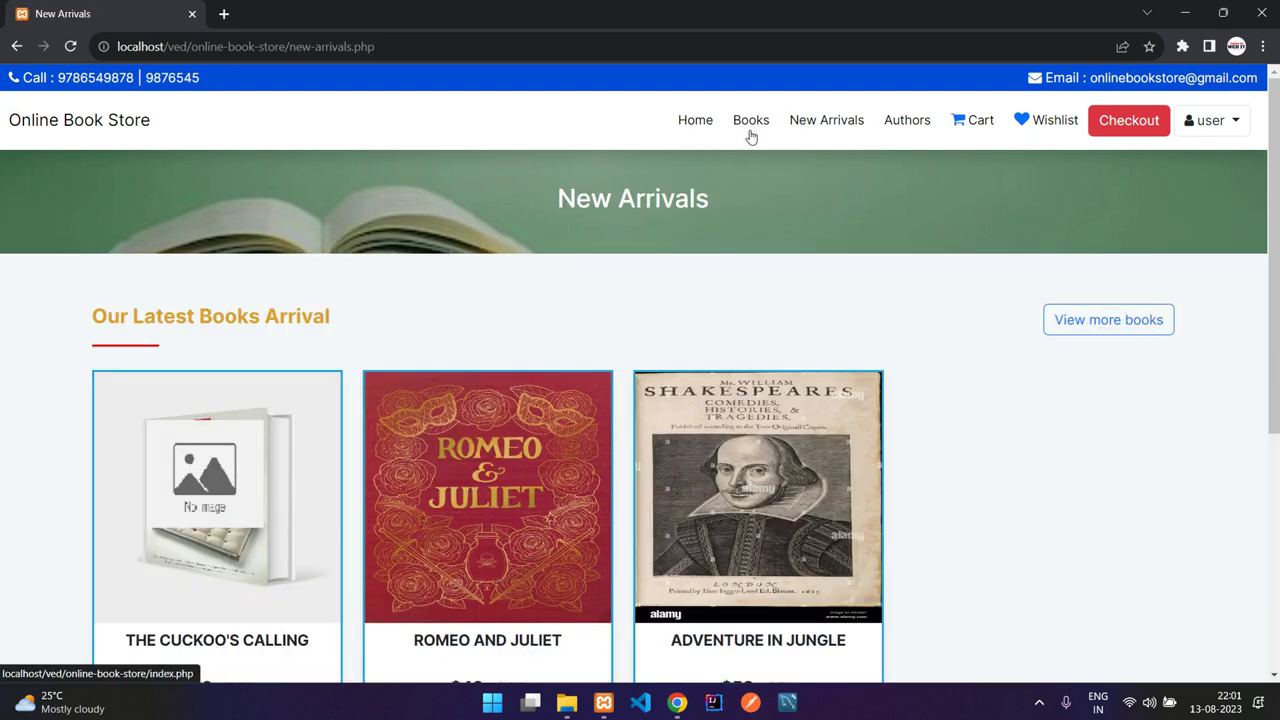
{"action": "left_click", "coordinate": [728, 414]}
{"action": "left_click", "coordinate": [734, 576]}
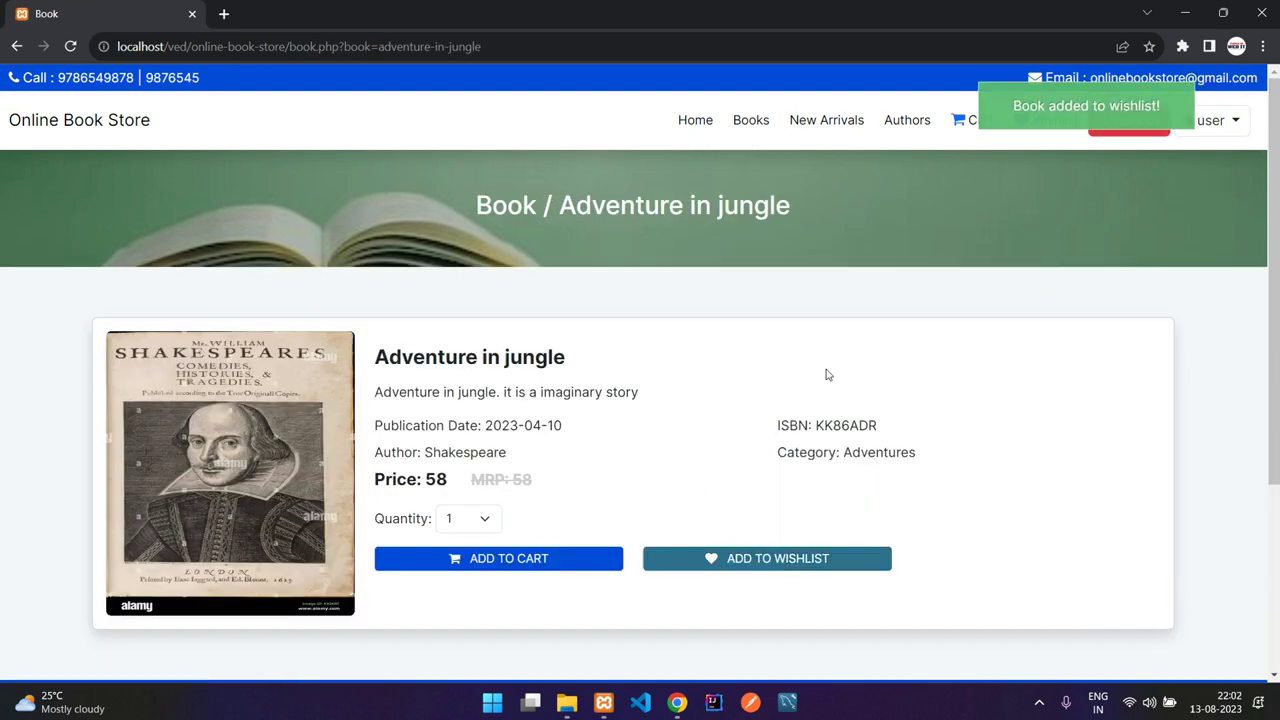
{"action": "left_click", "coordinate": [1042, 120]}
Step: Add the wishlisted Adventure in jungle to the cart from its book page
{"action": "left_click_drag", "start_coordinate": [198, 423], "coordinate": [420, 431]}
{"action": "left_click", "coordinate": [420, 431]}
{"action": "left_click", "coordinate": [977, 424]}
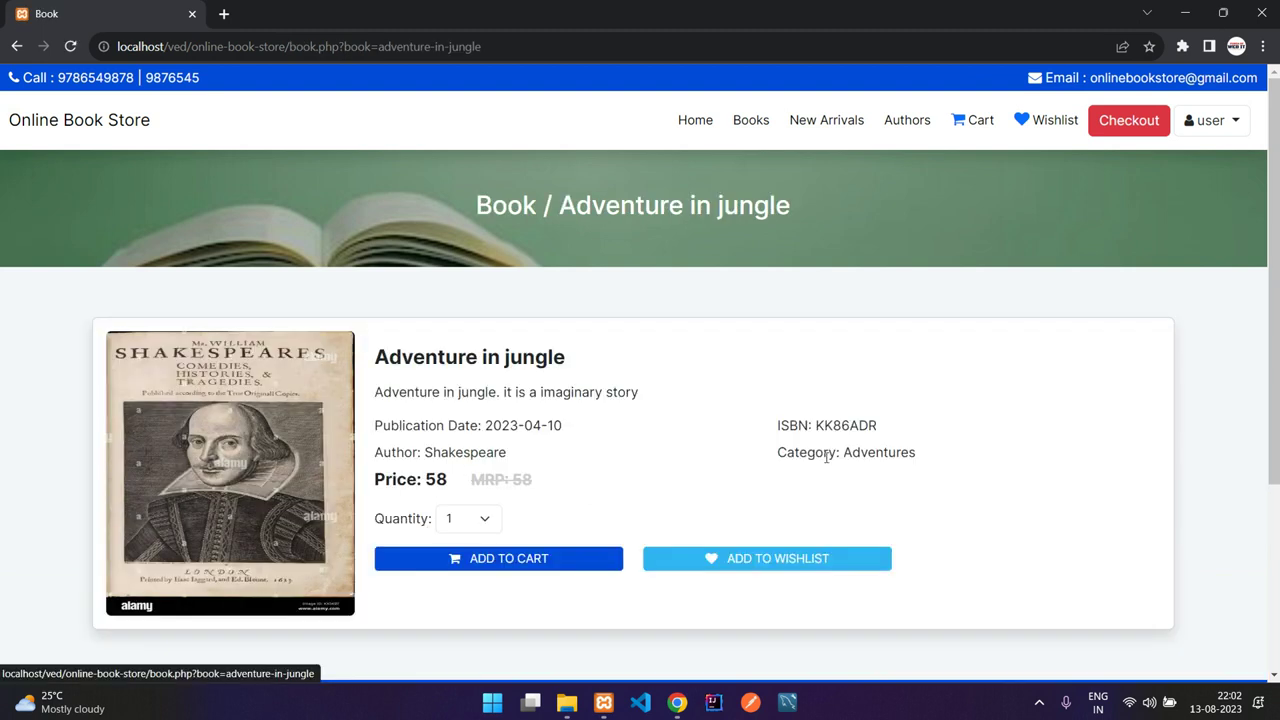
{"action": "left_click", "coordinate": [491, 571]}
{"action": "left_click", "coordinate": [1046, 120]}
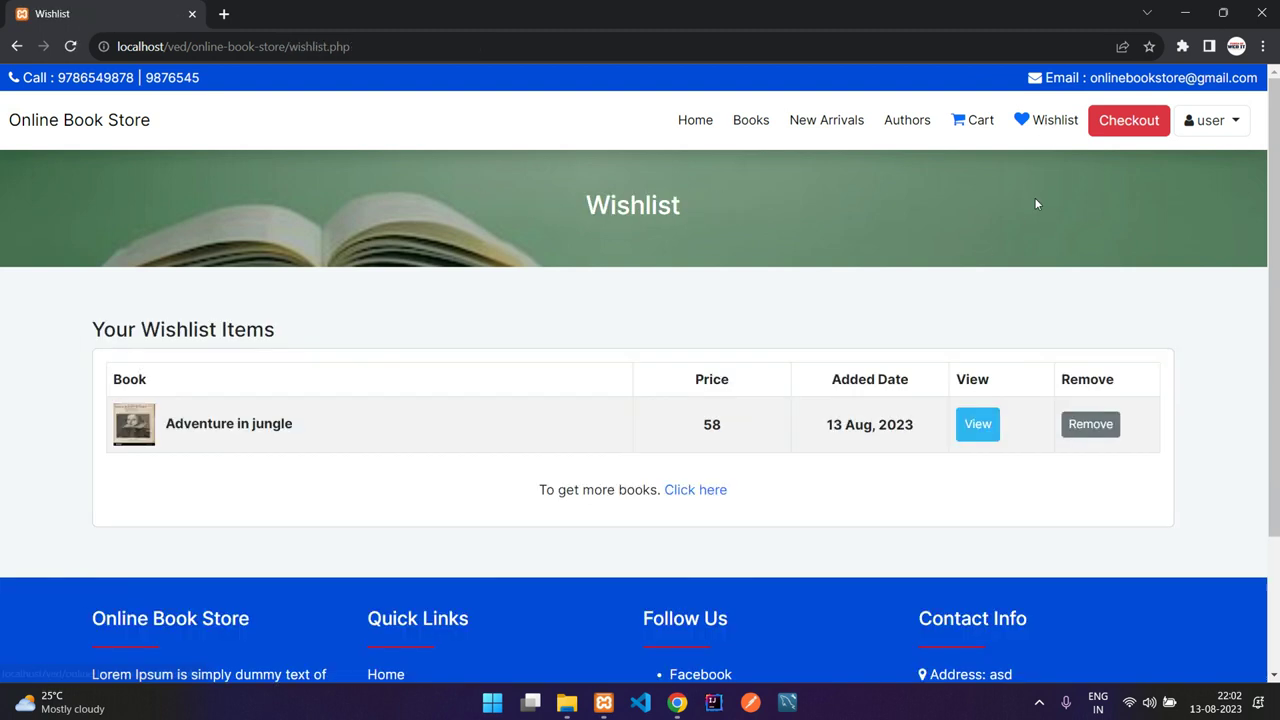
Step: Remove Adventure in jungle from the wishlist, confirm it is empty, and return to checkout
{"action": "left_click", "coordinate": [1103, 432]}
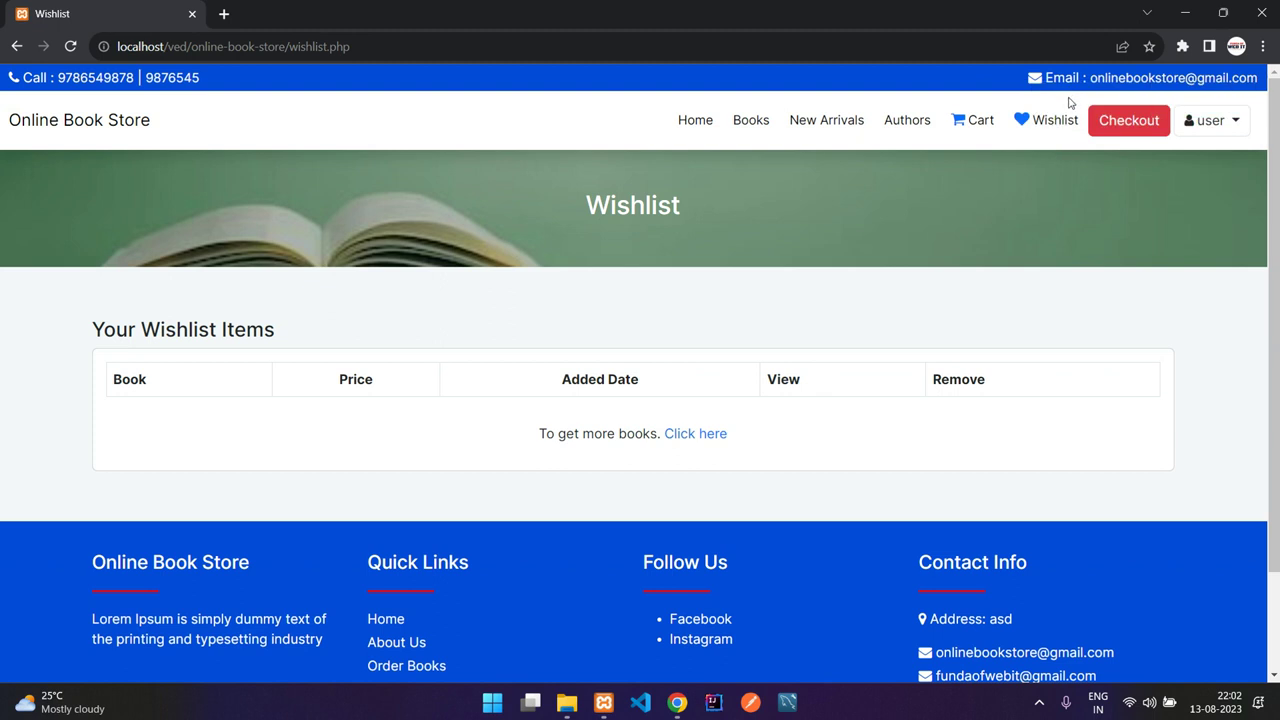
{"action": "left_click", "coordinate": [1046, 137]}
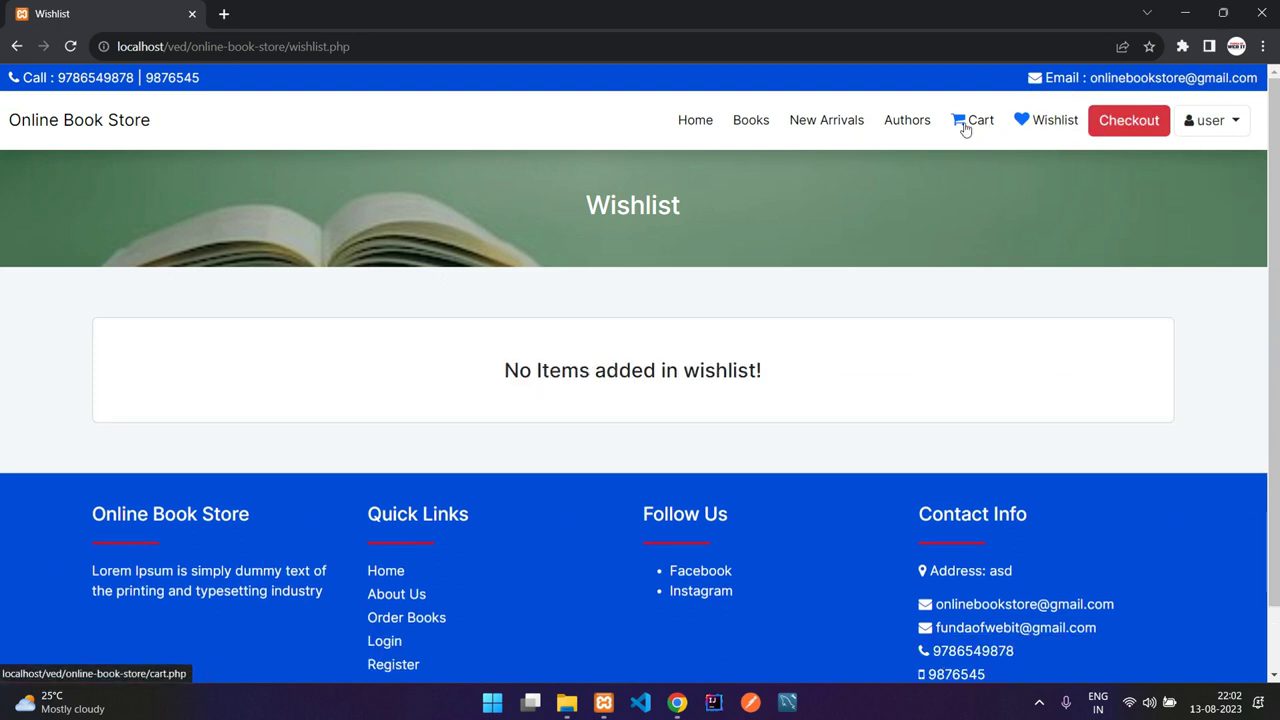
{"action": "left_click", "coordinate": [965, 129]}
{"action": "left_click", "coordinate": [980, 551]}
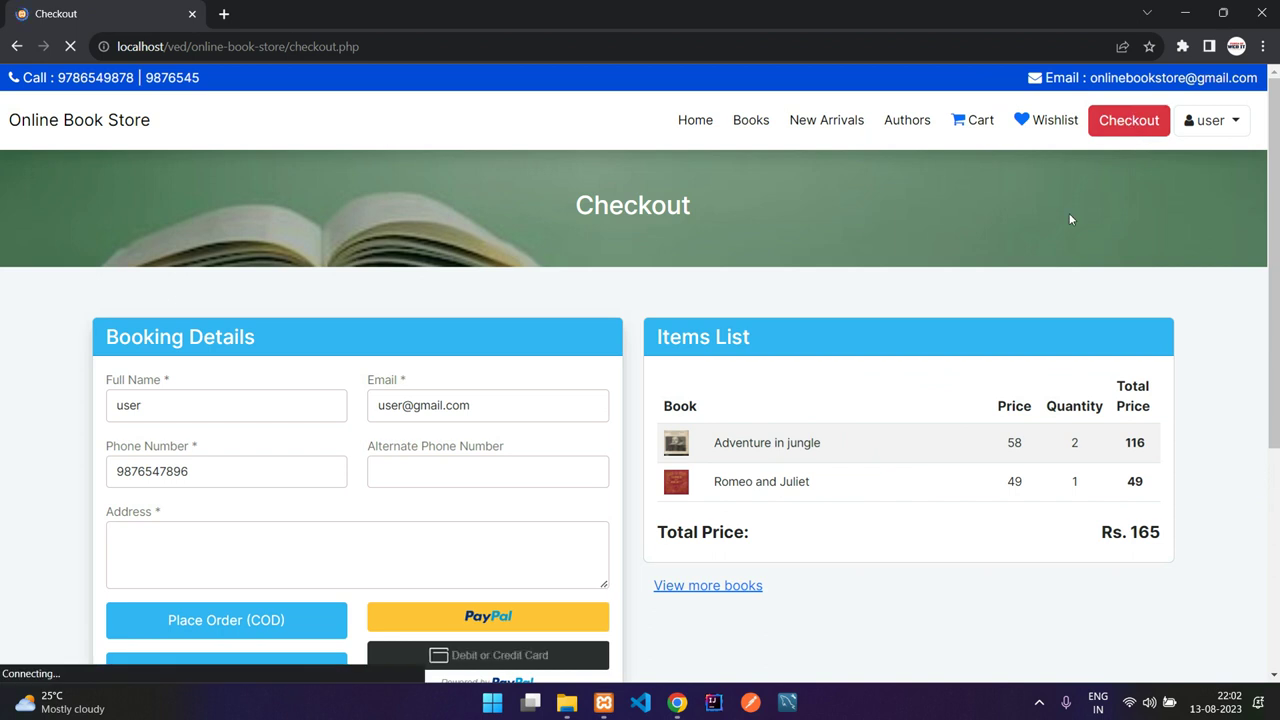
Step: Enter an alternate phone number and the delivery address, then start the Rs. 165 Razorpay payment
{"action": "scroll", "coordinate": [823, 406], "scroll_direction": "down", "scroll_amount": 1}
{"action": "left_click_drag", "start_coordinate": [823, 404], "coordinate": [831, 409]}
{"action": "left_click", "coordinate": [725, 359]}
{"action": "left_click", "coordinate": [831, 409]}
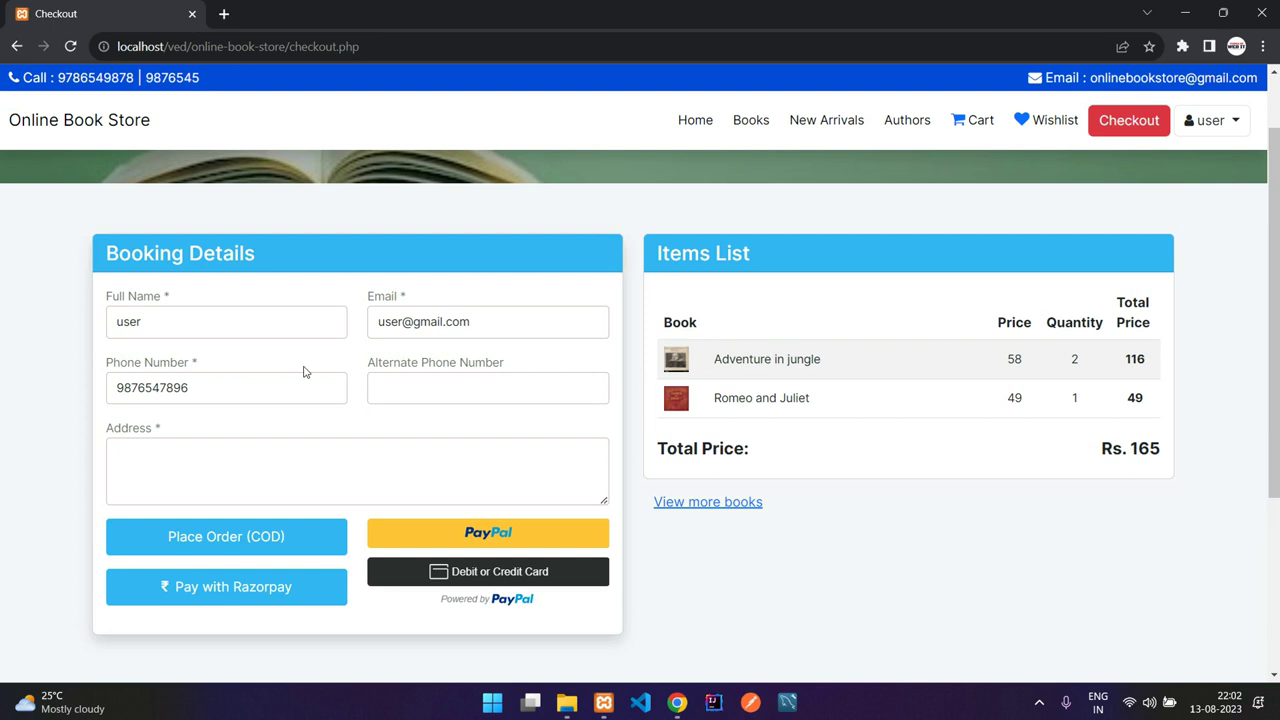
{"action": "left_click", "coordinate": [267, 320]}
{"action": "left_click", "coordinate": [418, 380]}
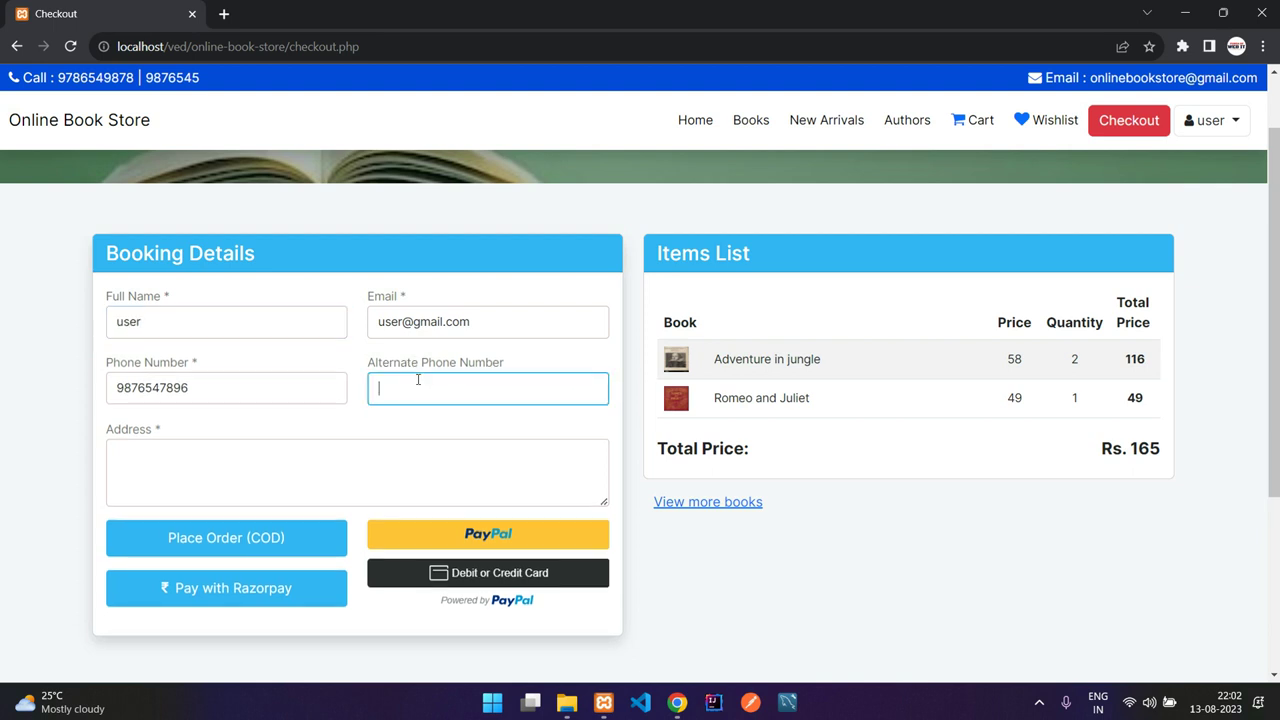
{"action": "key", "text": "Tab"}
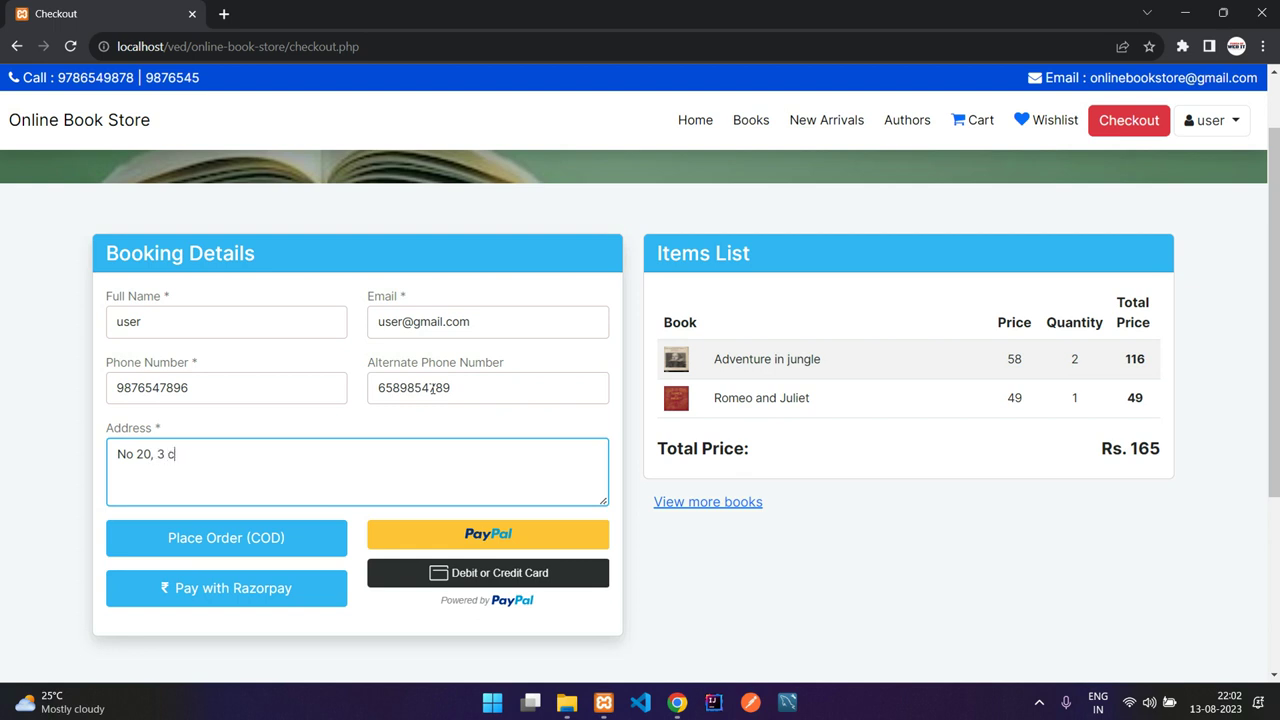
{"action": "type", "text": "ss, this street,, blore - 569885"}
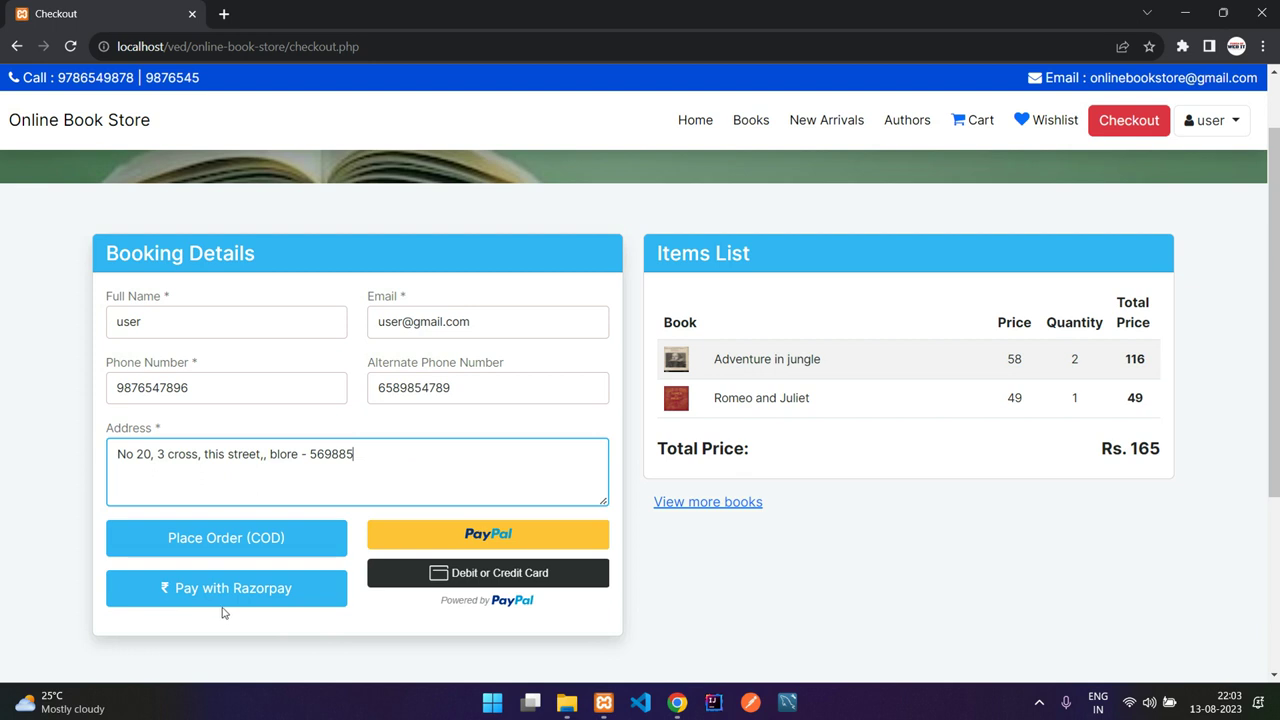
{"action": "left_click", "coordinate": [265, 592]}
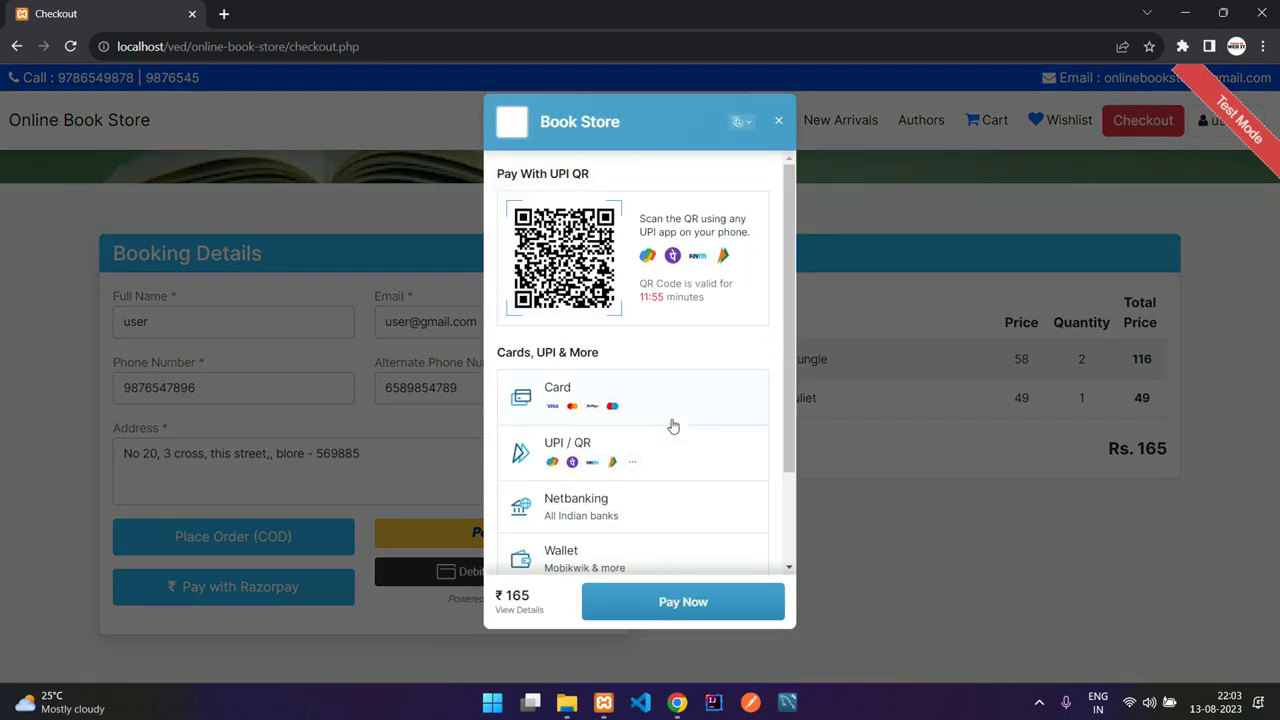
Step: Close the Razorpay payment window and confirm cancelling the payment
{"action": "left_click", "coordinate": [776, 123]}
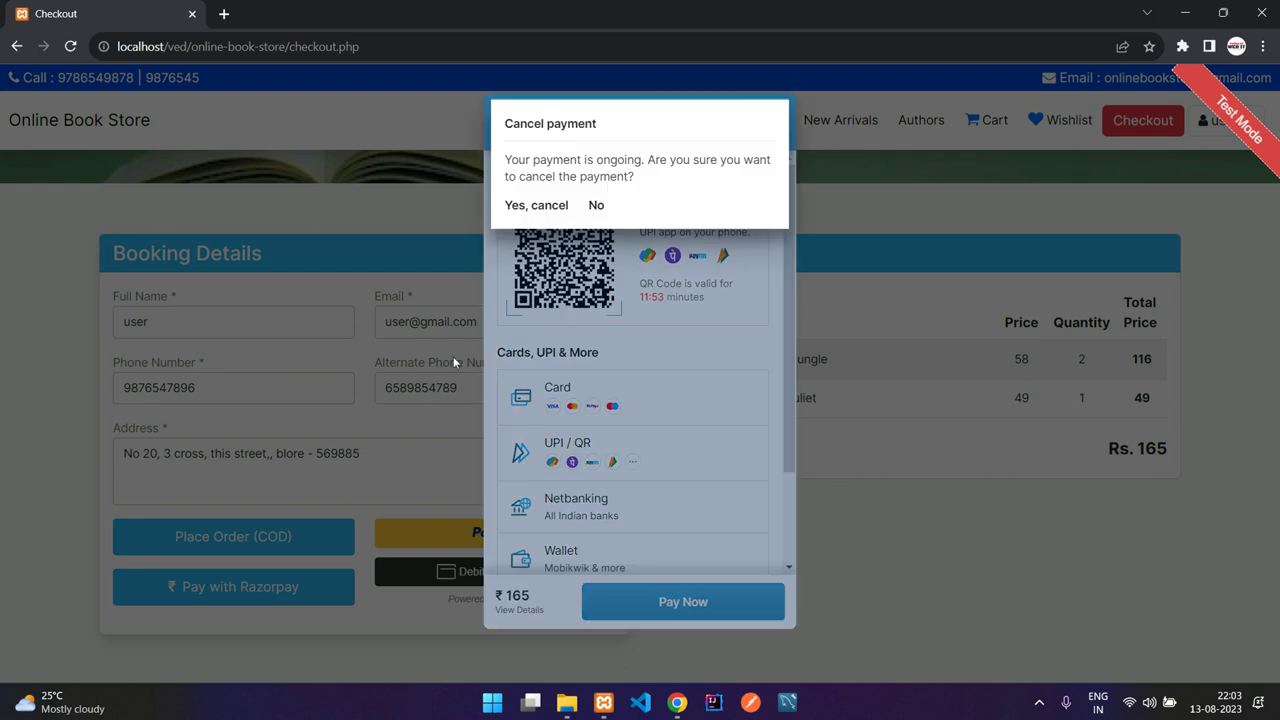
{"action": "left_click_drag", "start_coordinate": [527, 158], "coordinate": [841, 144]}
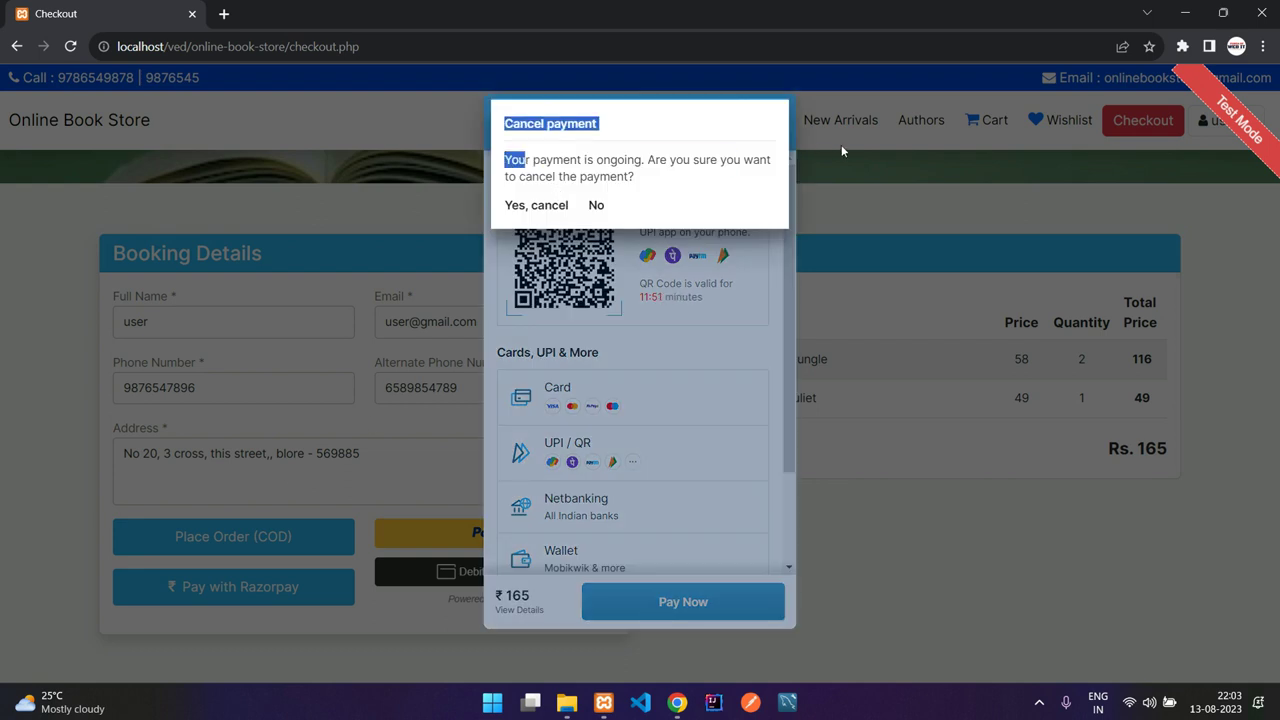
{"action": "left_click", "coordinate": [776, 123]}
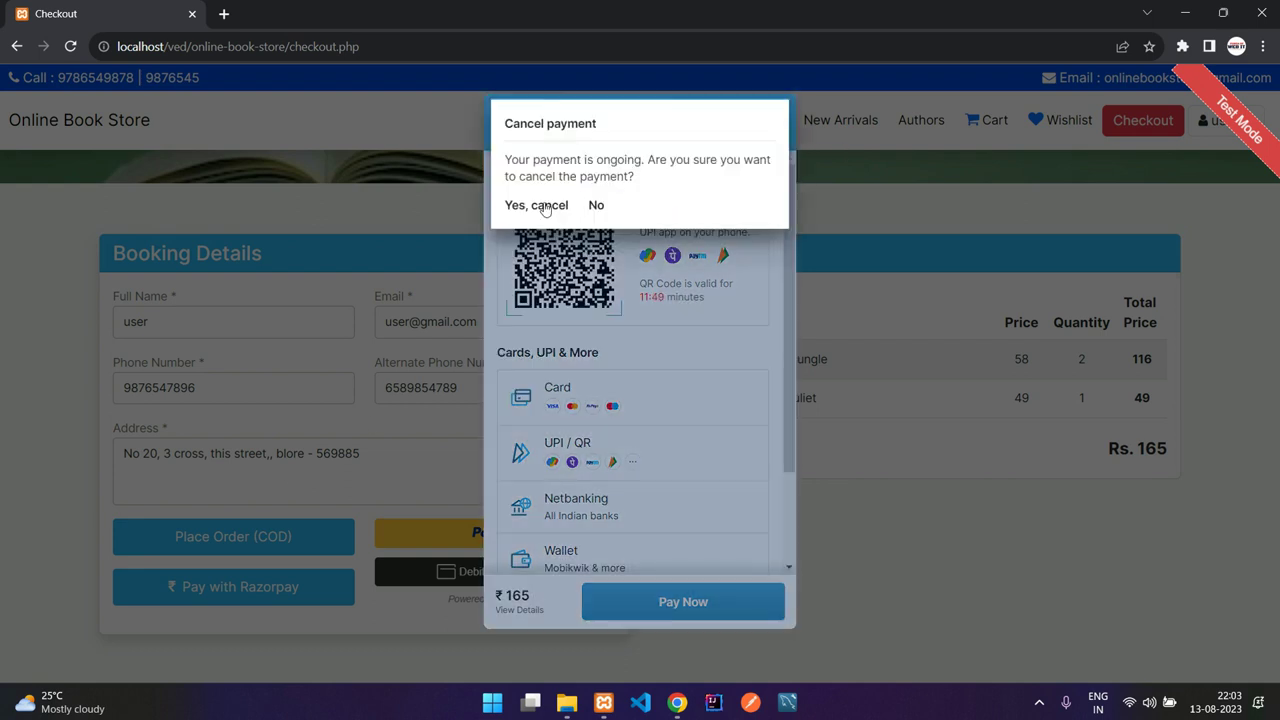
{"action": "left_click", "coordinate": [545, 206]}
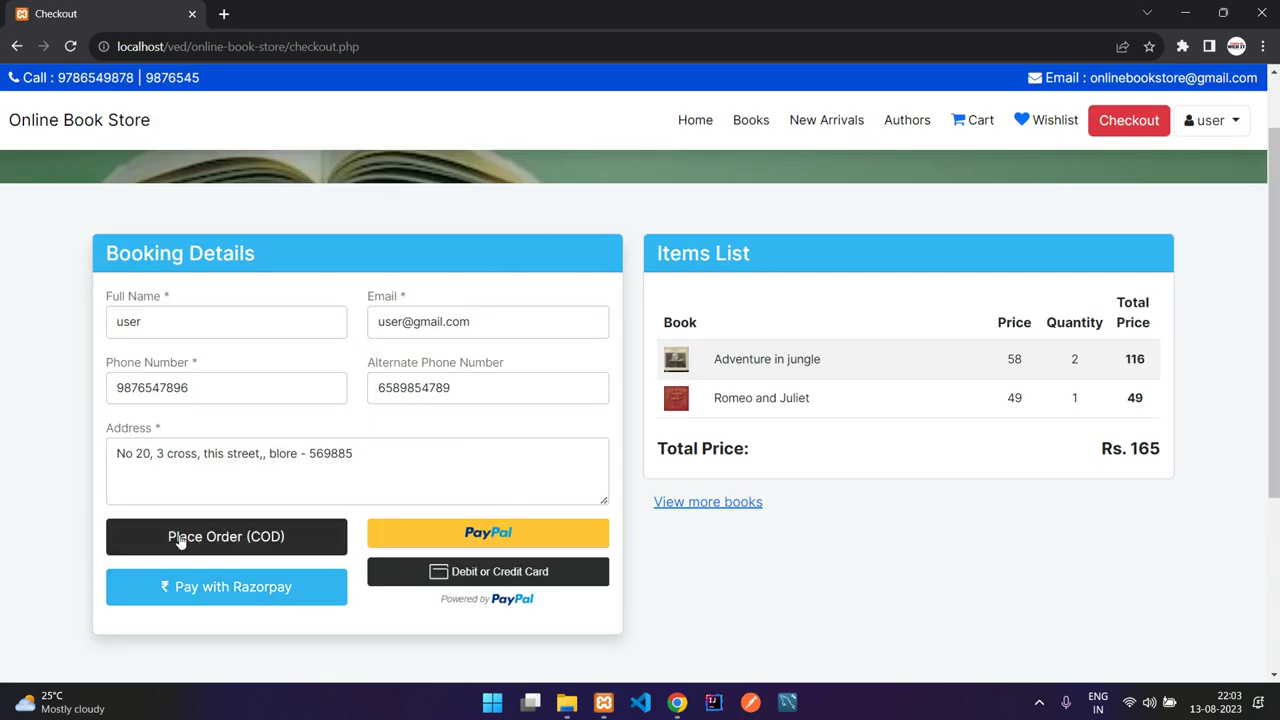
Step: Place the Rs. 165 order as cash on delivery and view it in My Orders
{"action": "left_click", "coordinate": [261, 541]}
{"action": "left_click", "coordinate": [222, 548]}
{"action": "left_click_drag", "start_coordinate": [480, 357], "coordinate": [716, 357]}
{"action": "left_click", "coordinate": [772, 357]}
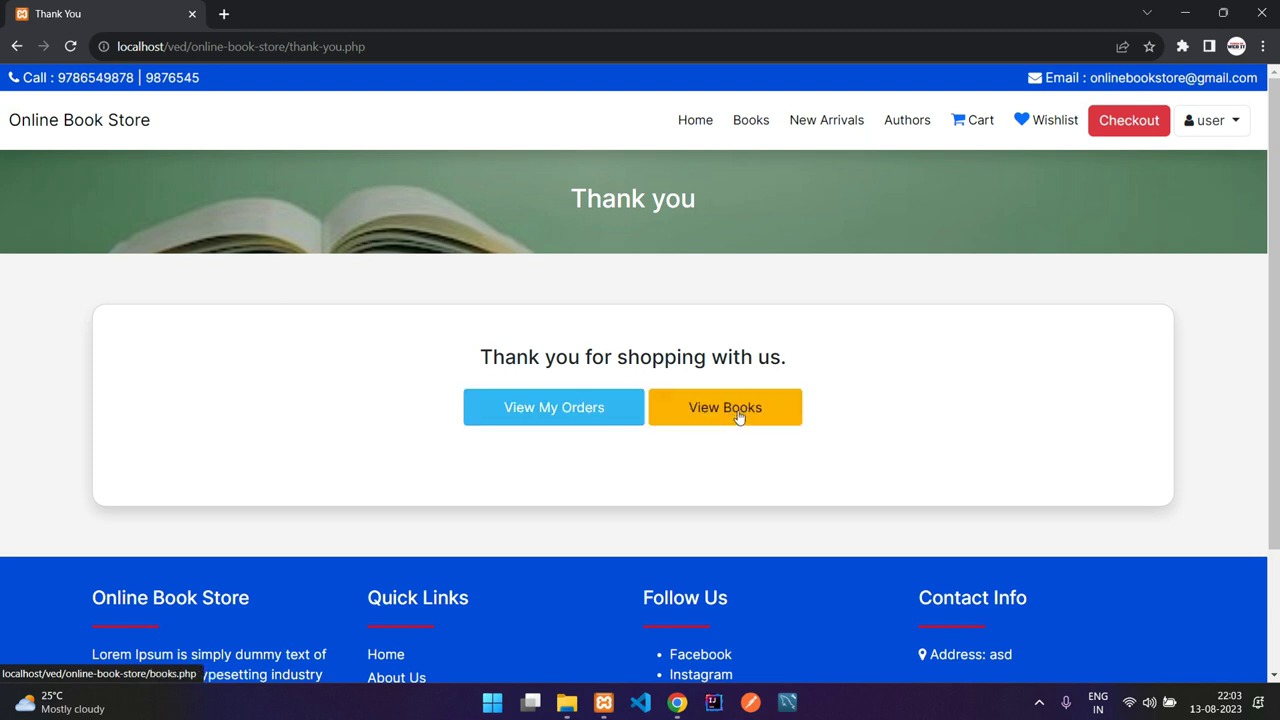
{"action": "left_click", "coordinate": [546, 420]}
Step: Reload the My Orders page from the account menu
{"action": "left_click_drag", "start_coordinate": [150, 401], "coordinate": [674, 409]}
{"action": "left_click", "coordinate": [680, 407]}
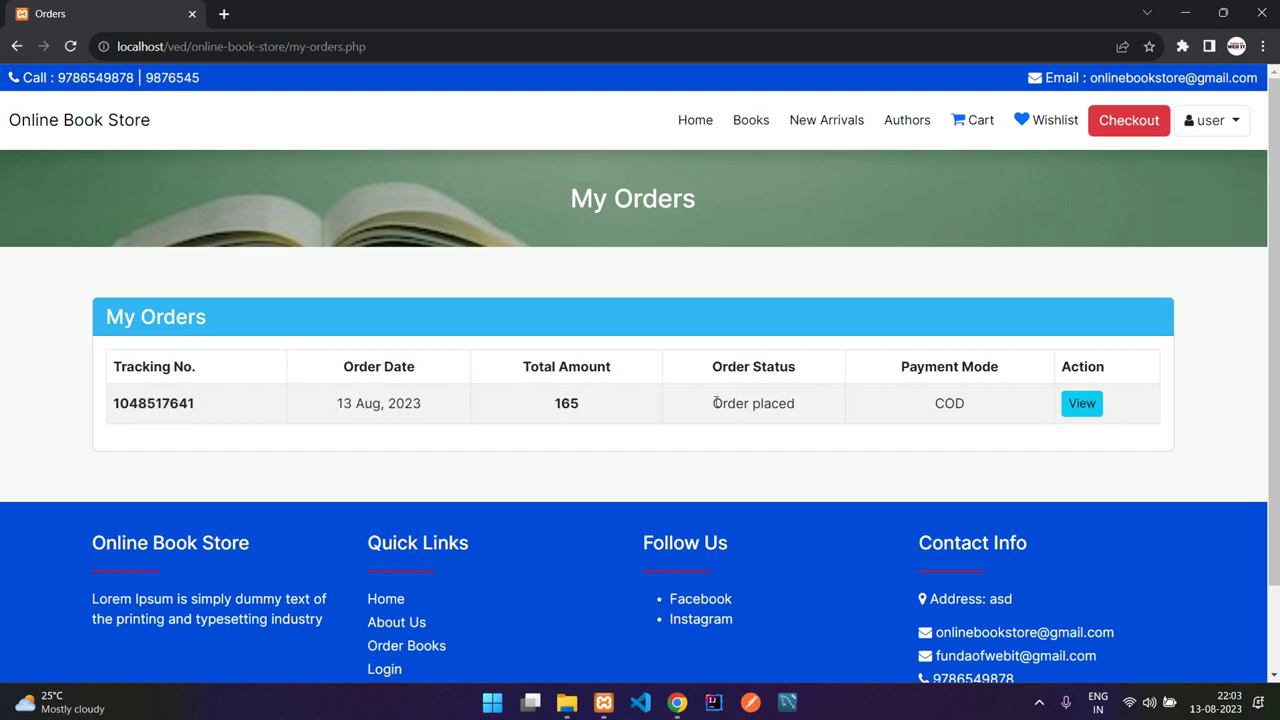
{"action": "left_click", "coordinate": [1201, 124]}
{"action": "left_click", "coordinate": [1175, 158]}
Step: Review the COD order's items (2 Adventure in jungle, 1 Romeo and Juliet), then return to My Orders
{"action": "left_click", "coordinate": [1070, 418]}
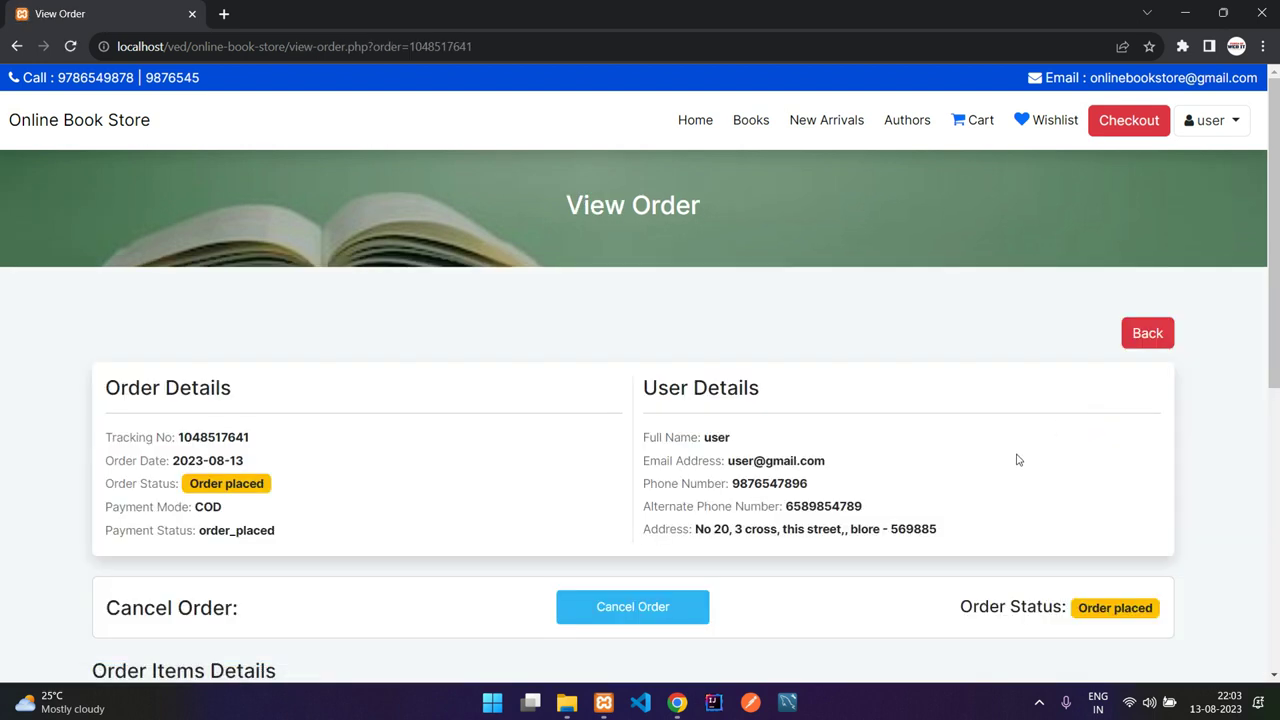
{"action": "scroll", "coordinate": [614, 401], "scroll_direction": "down", "scroll_amount": 1}
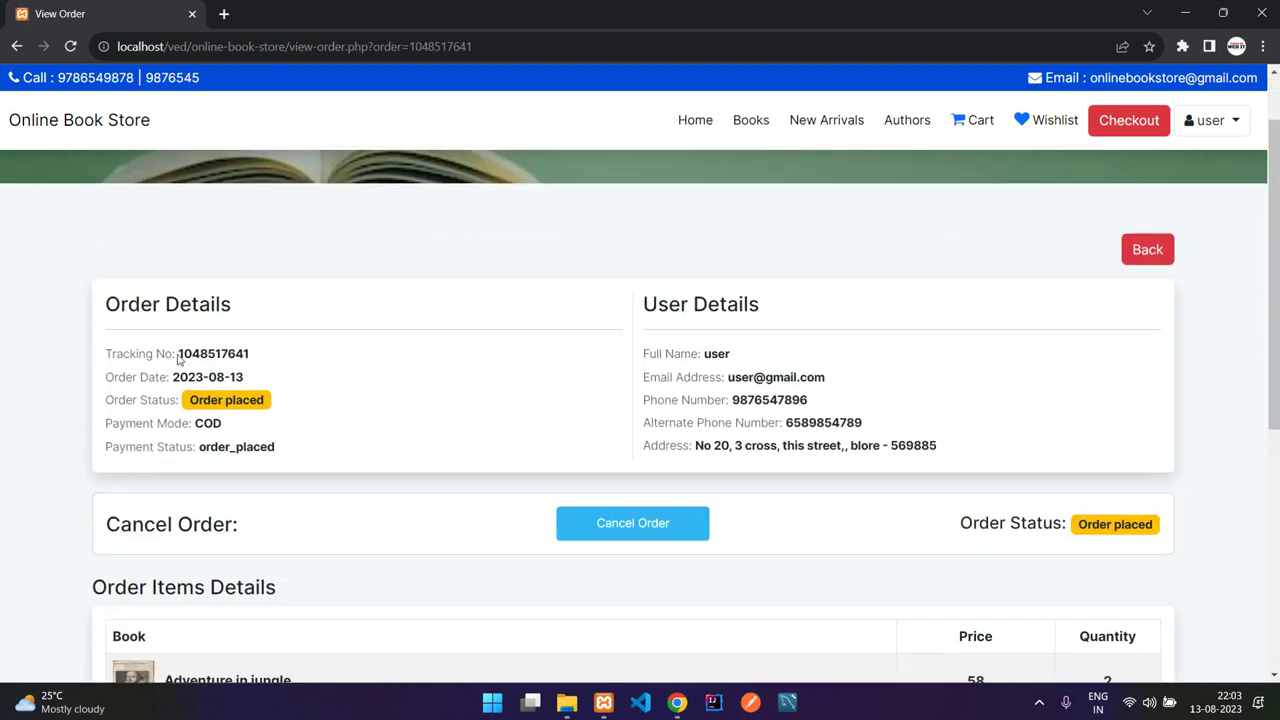
{"action": "left_click_drag", "start_coordinate": [181, 379], "coordinate": [289, 357]}
{"action": "left_click_drag", "start_coordinate": [202, 425], "coordinate": [214, 425]}
{"action": "scroll", "coordinate": [289, 449], "scroll_direction": "down", "scroll_amount": 2}
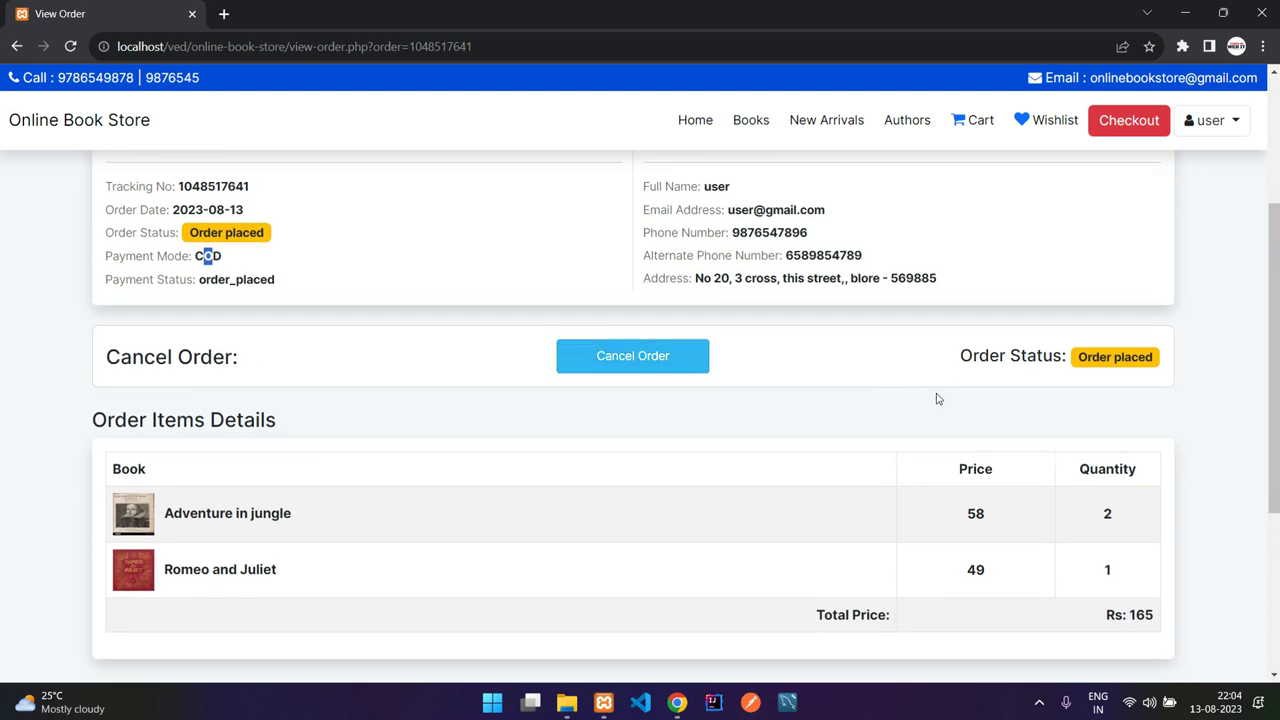
{"action": "scroll", "coordinate": [900, 380], "scroll_direction": "down", "scroll_amount": 1}
{"action": "left_click_drag", "start_coordinate": [196, 400], "coordinate": [894, 503]}
{"action": "left_click", "coordinate": [949, 509]}
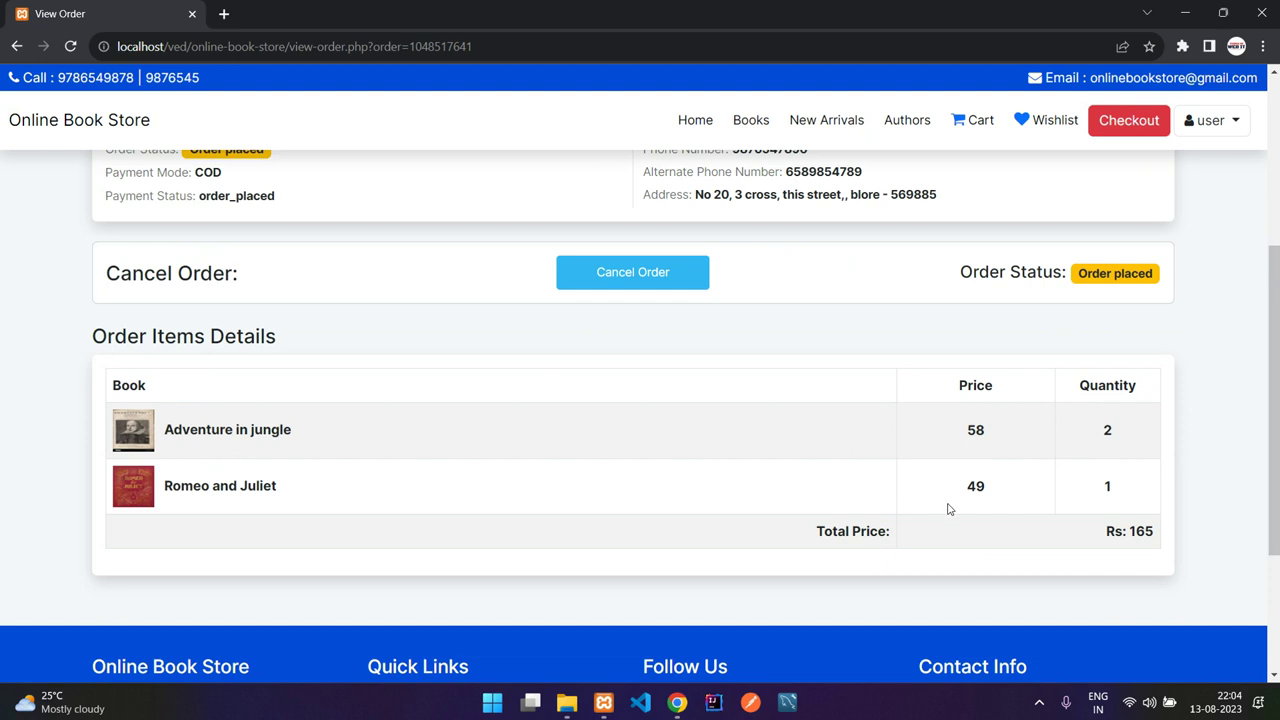
{"action": "scroll", "coordinate": [960, 450], "scroll_direction": "up", "scroll_amount": 4}
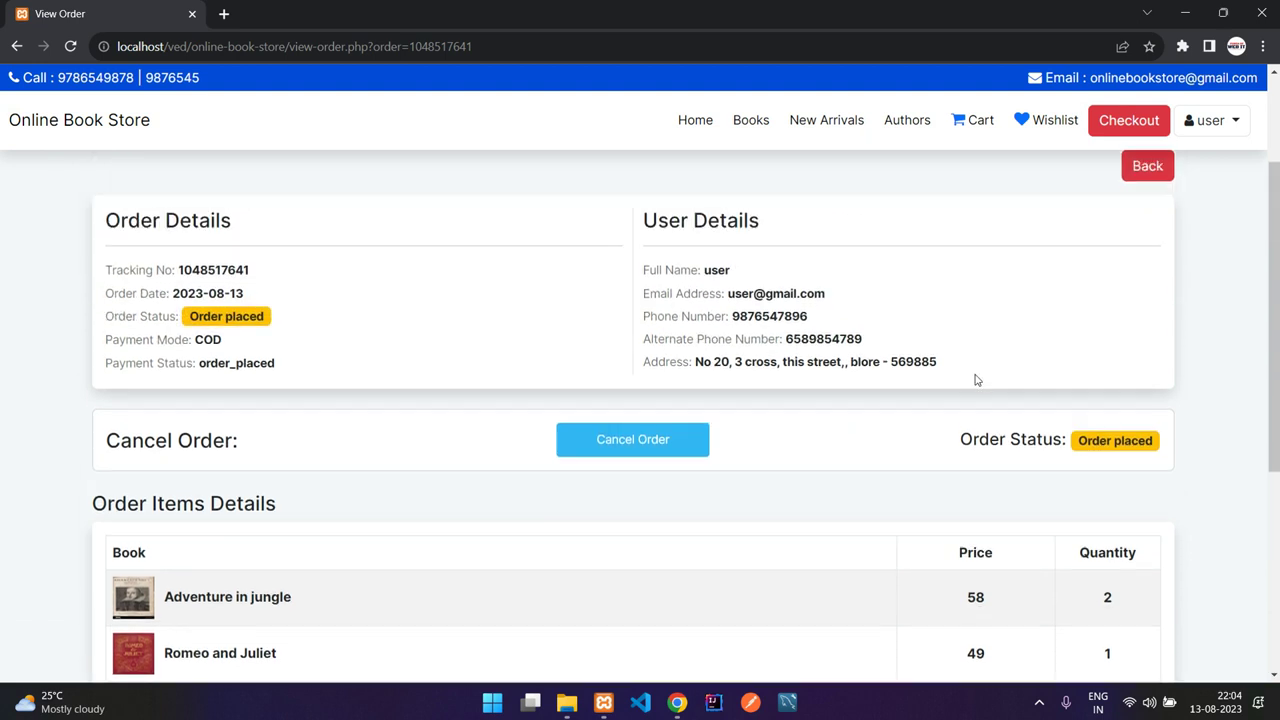
{"action": "left_click", "coordinate": [1146, 344]}
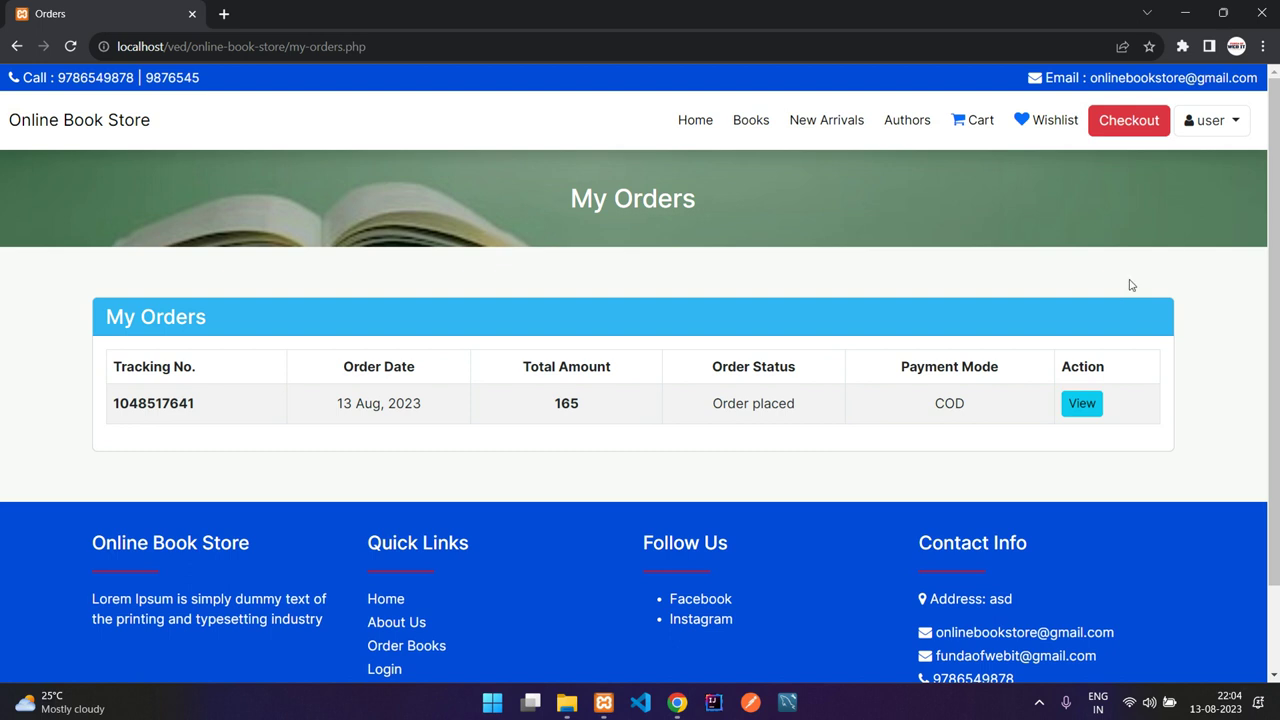
{"action": "scroll", "coordinate": [1128, 283], "scroll_direction": "down", "scroll_amount": 1}
Step: Look over My Profile's alternate phone number and address fields
{"action": "left_click", "coordinate": [1213, 122]}
{"action": "left_click", "coordinate": [1190, 190]}
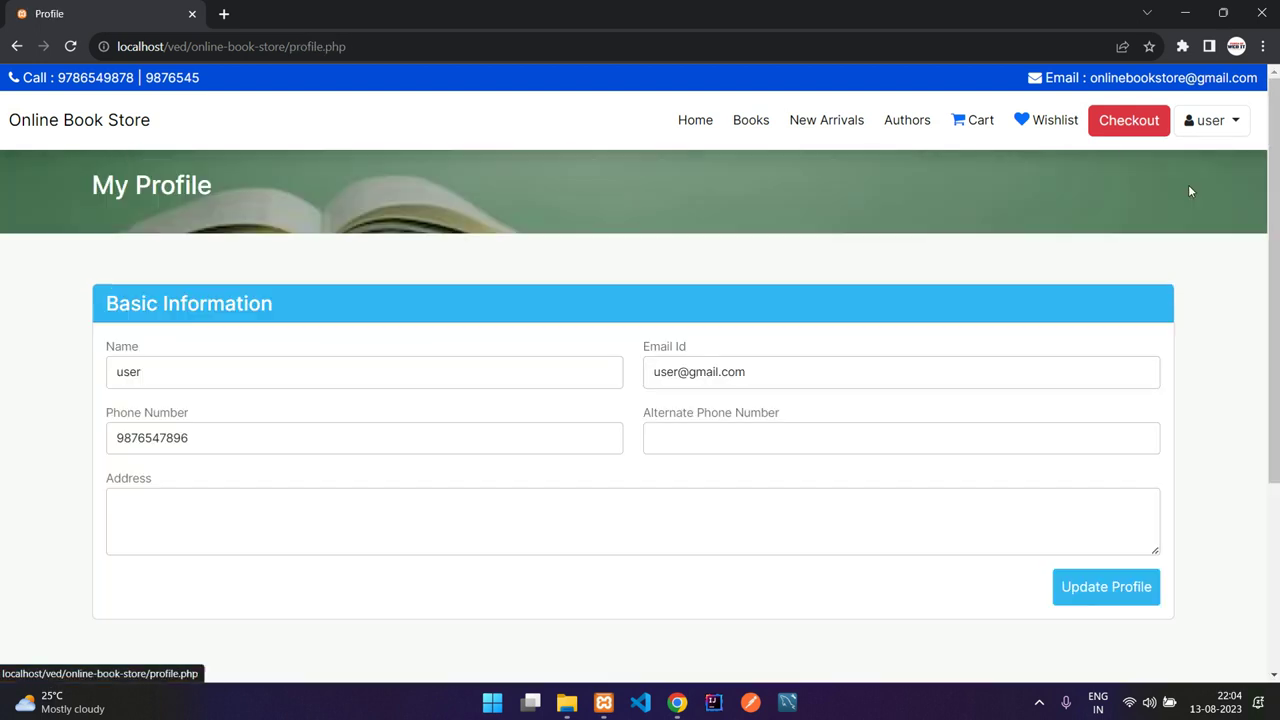
{"action": "left_click", "coordinate": [666, 437]}
{"action": "left_click", "coordinate": [617, 503]}
{"action": "left_click", "coordinate": [768, 434]}
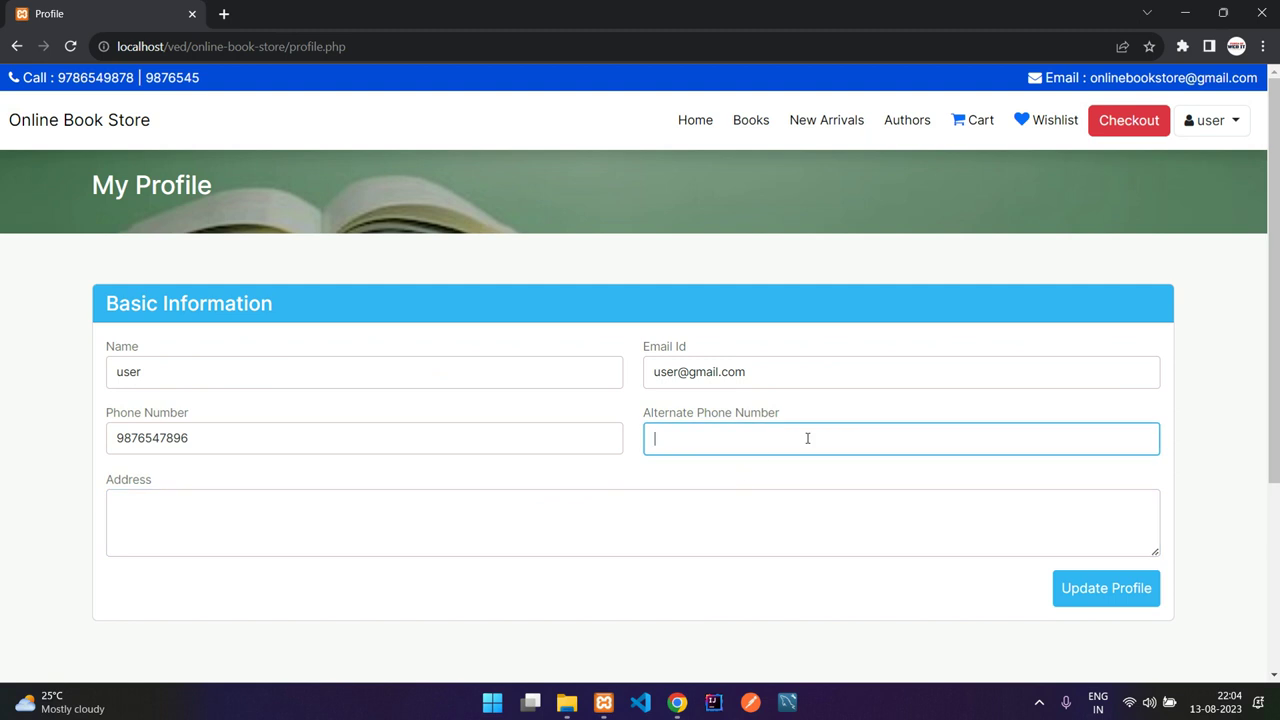
{"action": "left_click", "coordinate": [835, 506]}
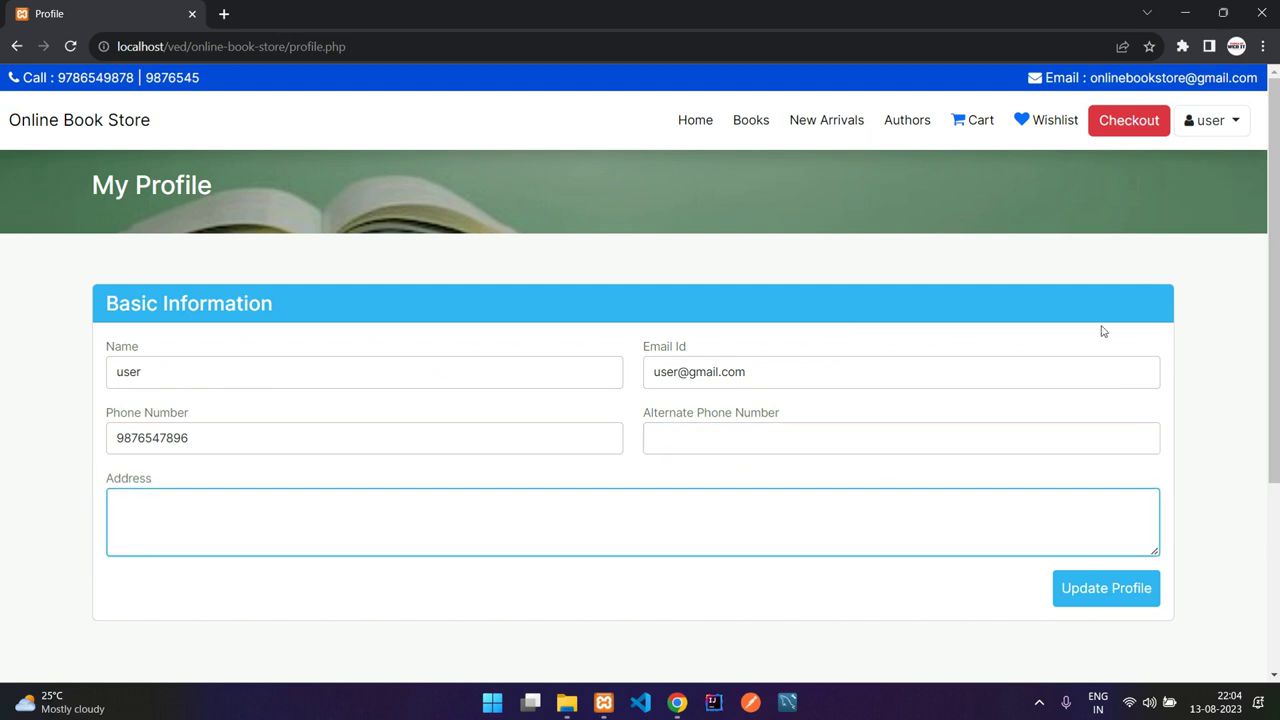
Step: Log out of the customer account and dismiss the logged-out notice
{"action": "left_click", "coordinate": [1180, 130]}
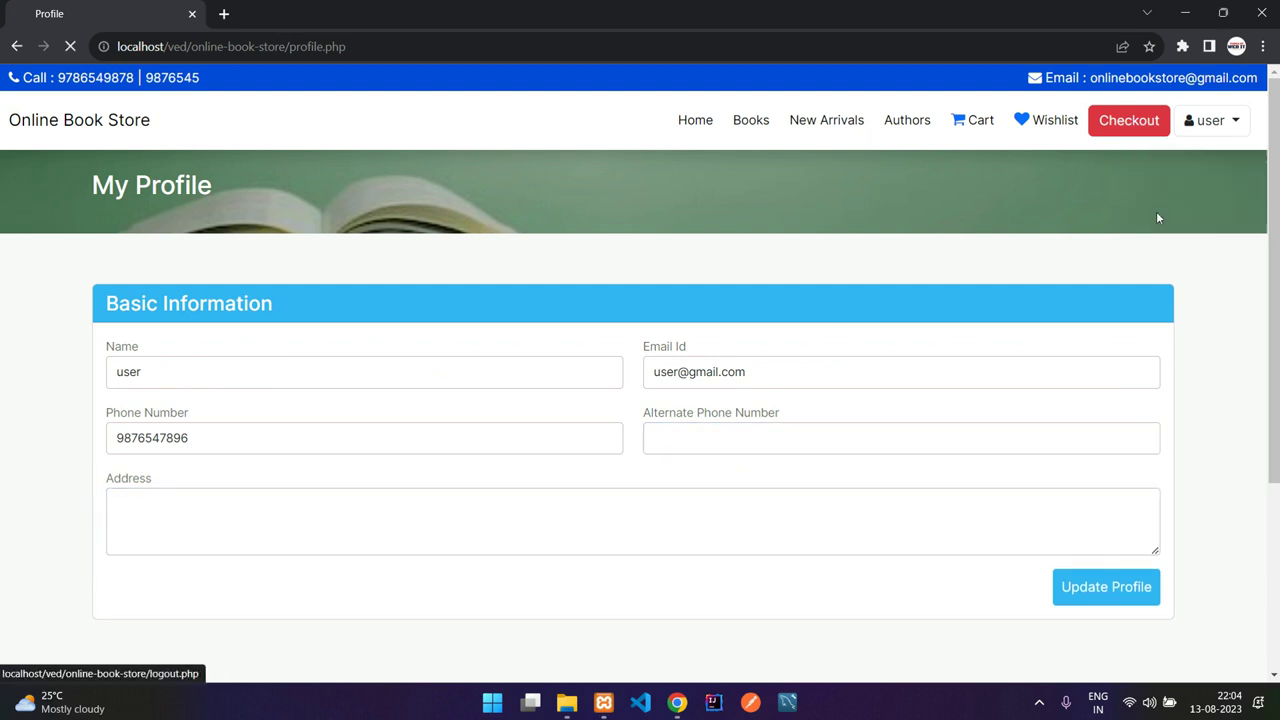
{"action": "left_click", "coordinate": [1158, 214]}
{"action": "left_click", "coordinate": [877, 225]}
{"action": "left_click", "coordinate": [702, 312]}
{"action": "type", "text": "admin@gmail.com"}
{"action": "key", "text": "Tab"}
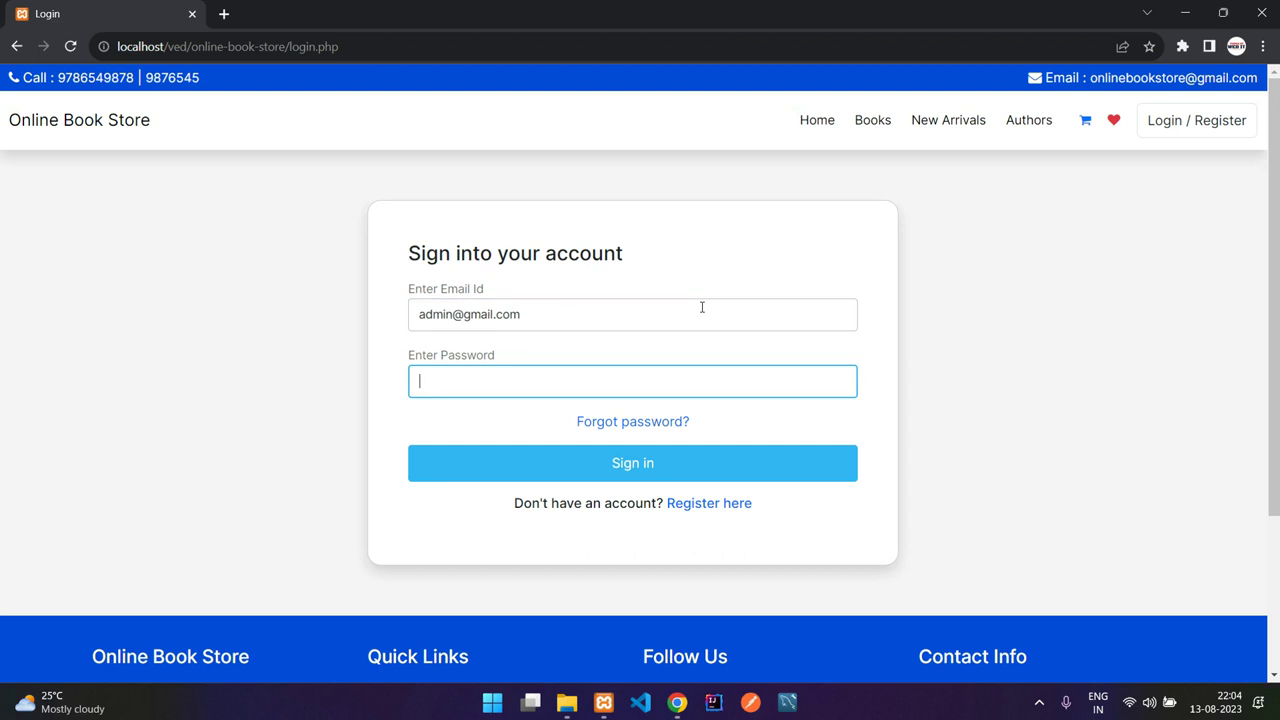
{"action": "key", "text": "Return"}
{"action": "triple_click", "coordinate": [284, 171]}
{"action": "left_click", "coordinate": [404, 173]}
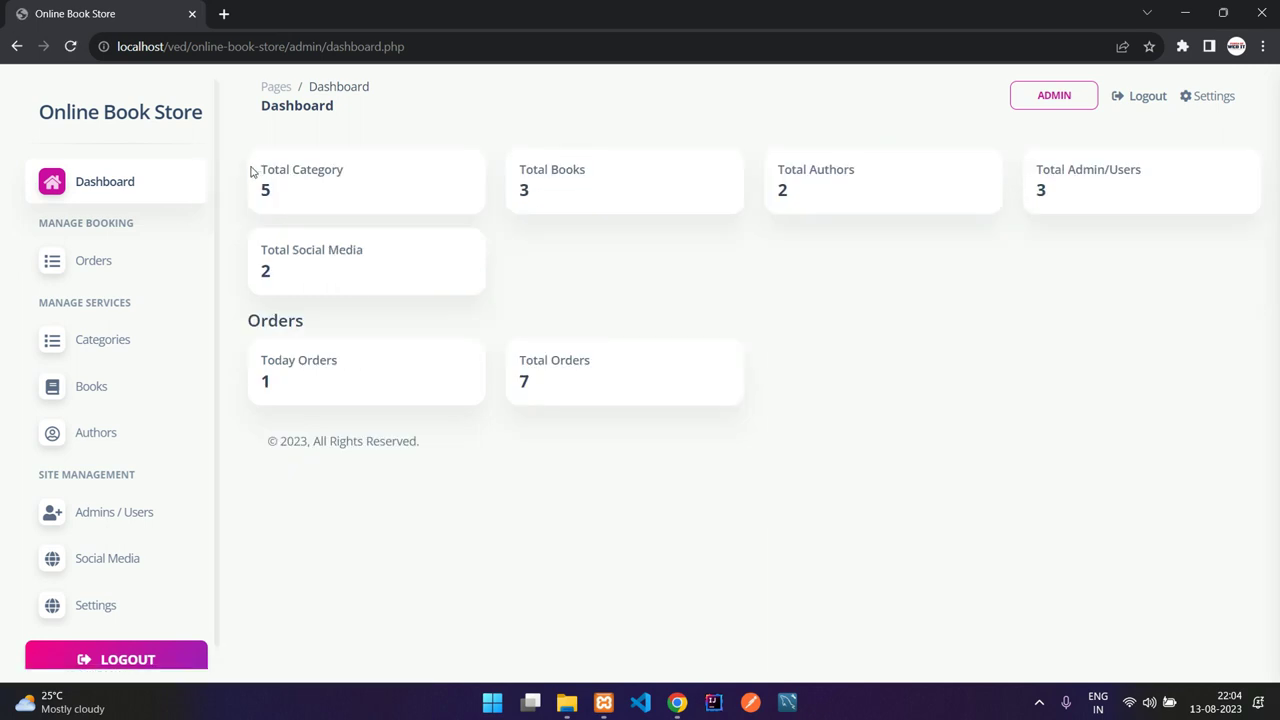
{"action": "scroll", "coordinate": [151, 240], "scroll_direction": "down", "scroll_amount": 1}
{"action": "scroll", "coordinate": [160, 208], "scroll_direction": "up", "scroll_amount": 1}
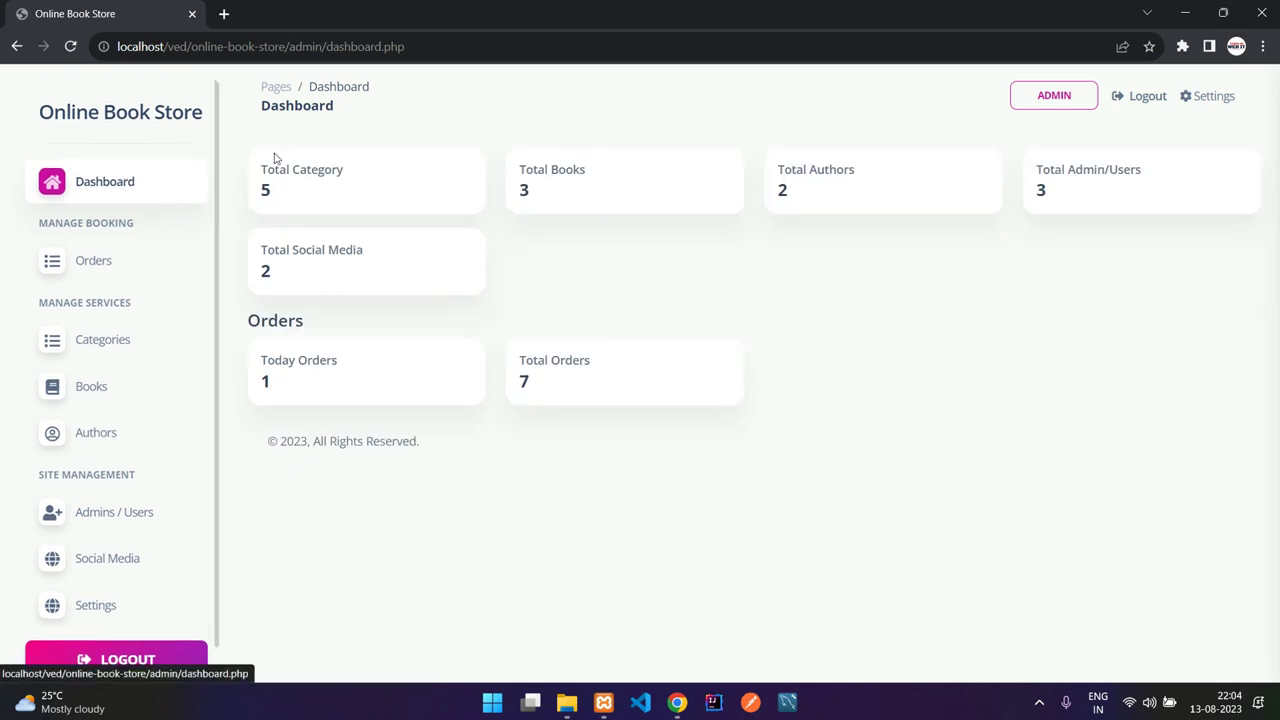
{"action": "left_click_drag", "start_coordinate": [262, 168], "coordinate": [396, 174]}
{"action": "left_click", "coordinate": [397, 174]}
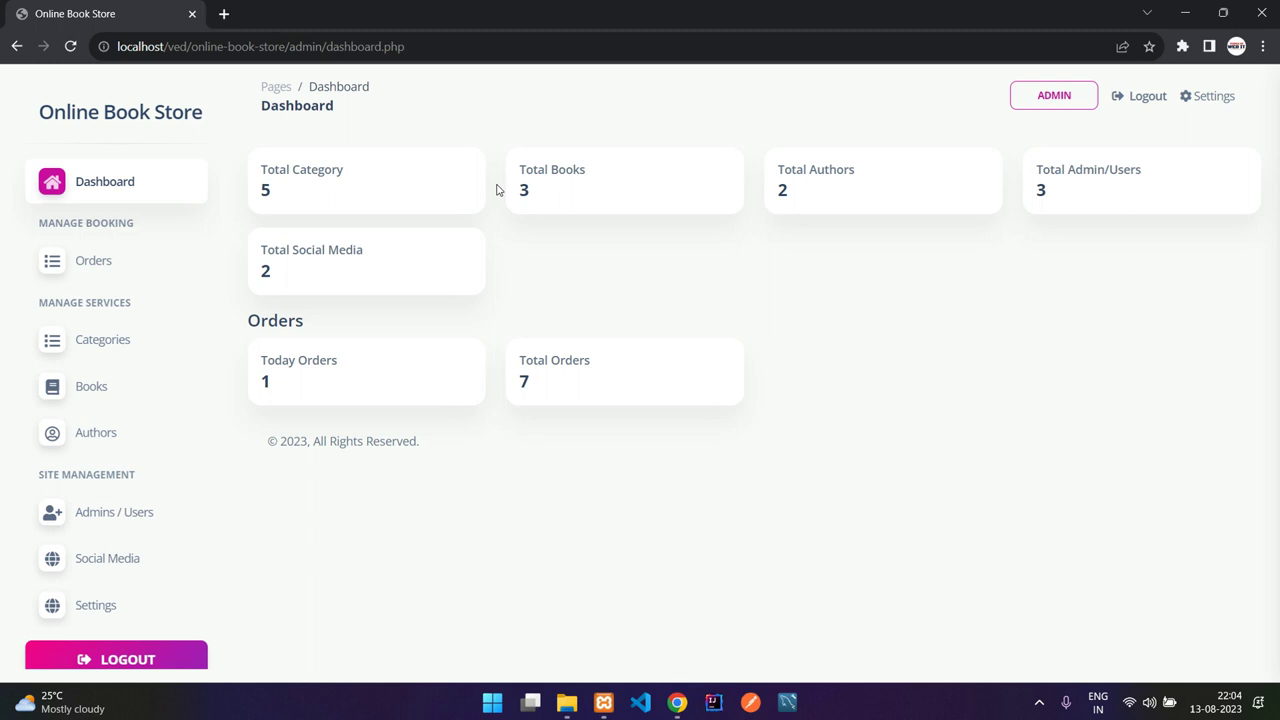
{"action": "left_click_drag", "start_coordinate": [523, 168], "coordinate": [800, 185]}
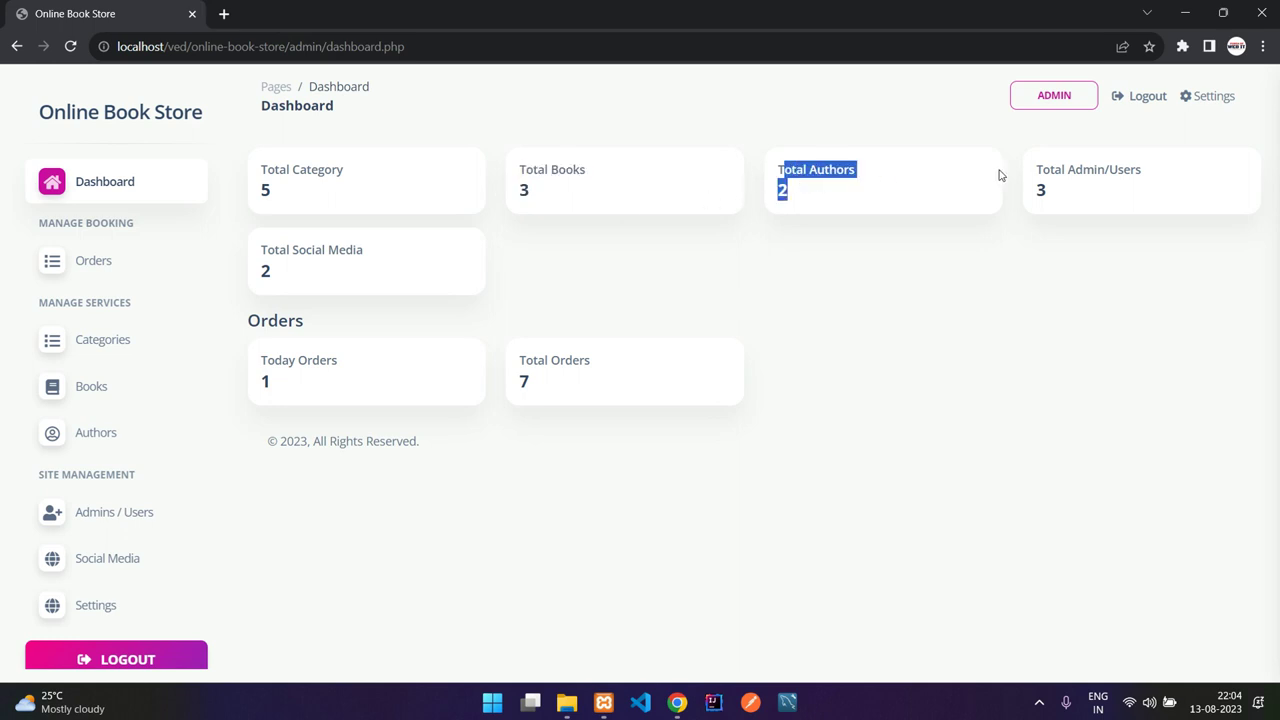
{"action": "left_click_drag", "start_coordinate": [1038, 168], "coordinate": [1062, 200]}
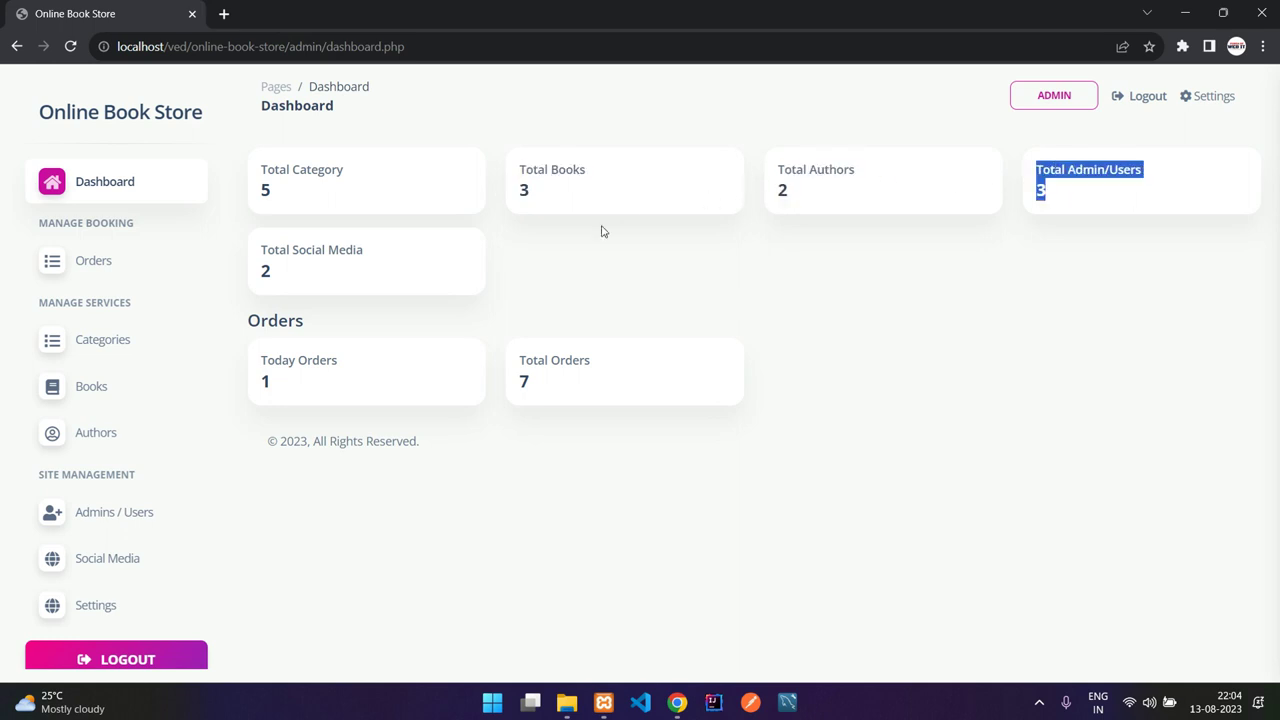
{"action": "left_click_drag", "start_coordinate": [257, 251], "coordinate": [292, 283]}
{"action": "left_click", "coordinate": [290, 284]}
{"action": "left_click", "coordinate": [292, 284]}
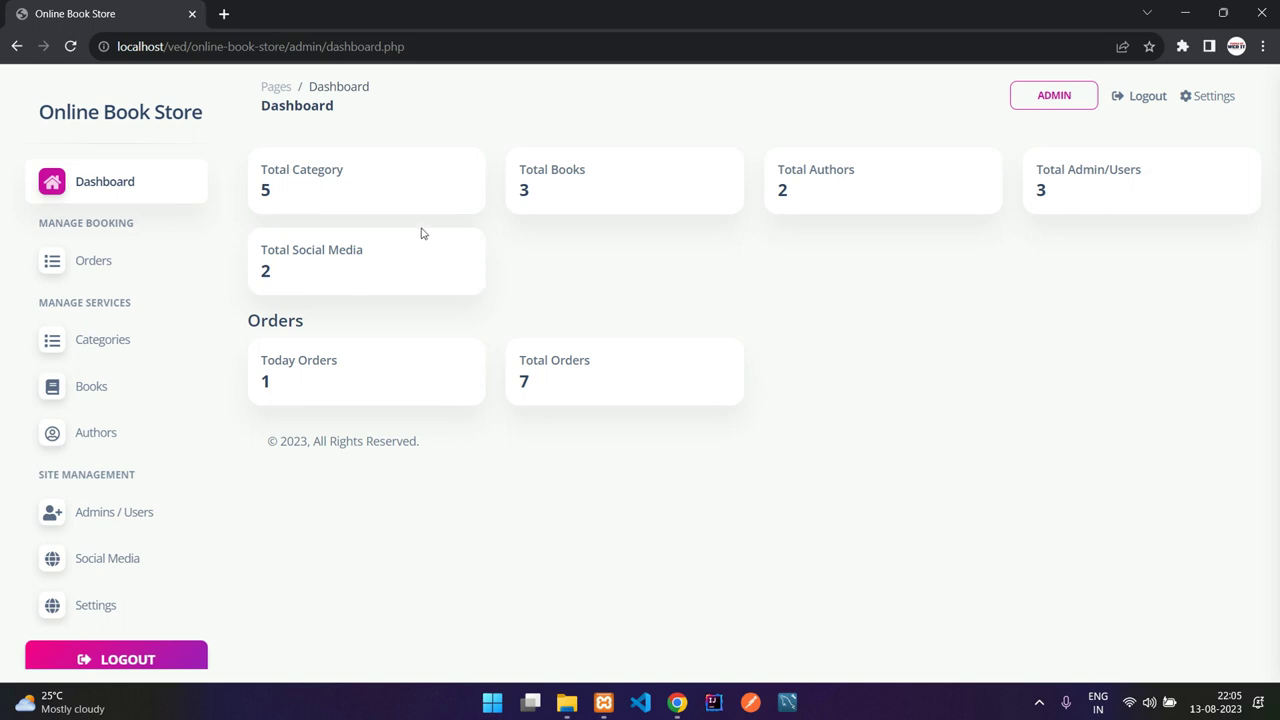
{"action": "left_click", "coordinate": [481, 47]}
{"action": "key", "text": "ctrl+c"}
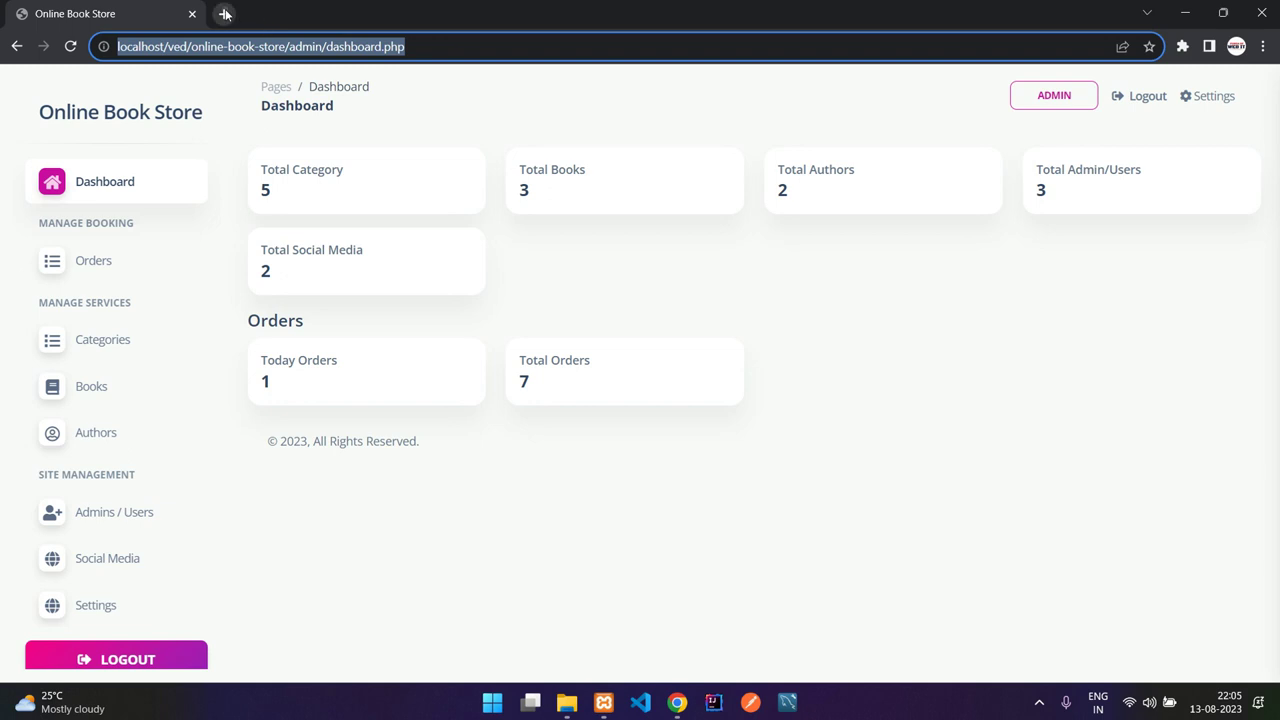
Step: Load the storefront home page in a new tab by trimming 'admin/dashboard.php' from the pasted address
{"action": "left_click", "coordinate": [224, 14]}
{"action": "key", "text": "ctrl+v"}
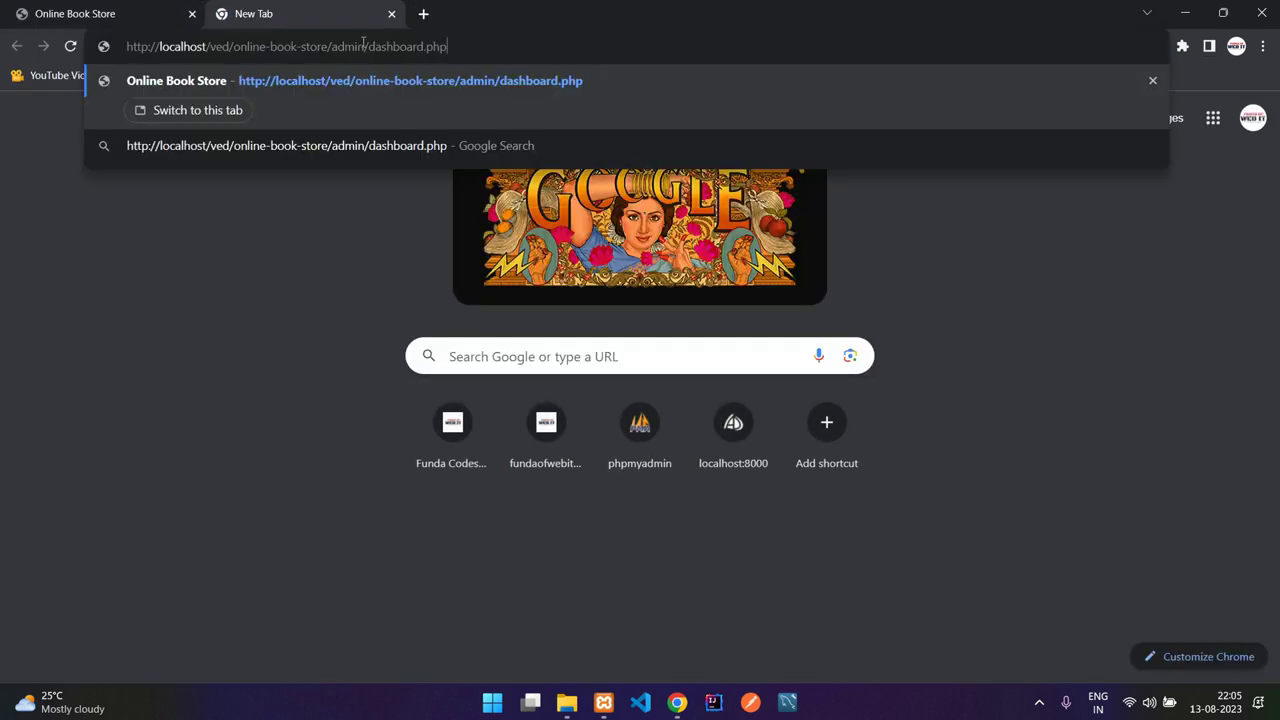
{"action": "left_click", "coordinate": [364, 46], "text": "shift"}
{"action": "key", "text": "BackSpace"}
{"action": "key", "text": "BackSpace"}
{"action": "key", "text": "BackSpace"}
{"action": "key", "text": "BackSpace"}
{"action": "key", "text": "BackSpace"}
{"action": "key", "text": "BackSpace"}
{"action": "key", "text": "Return"}
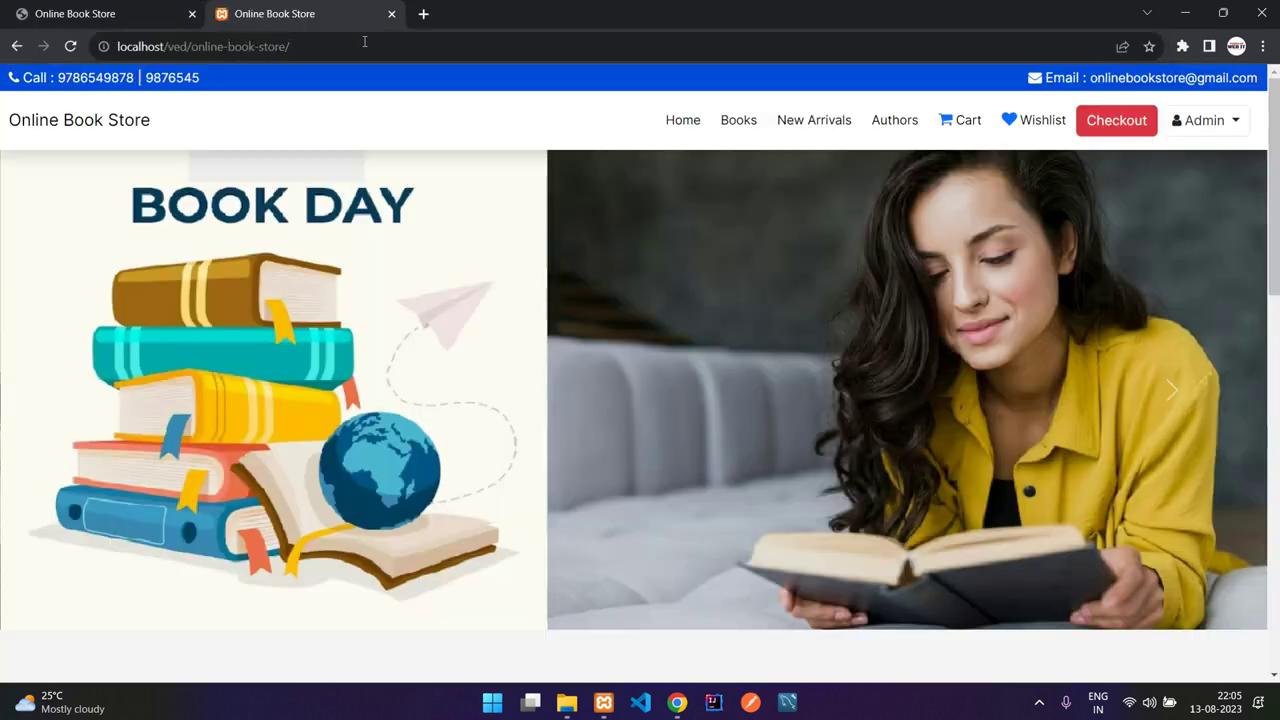
{"action": "scroll", "coordinate": [1066, 334], "scroll_direction": "down", "scroll_amount": 10}
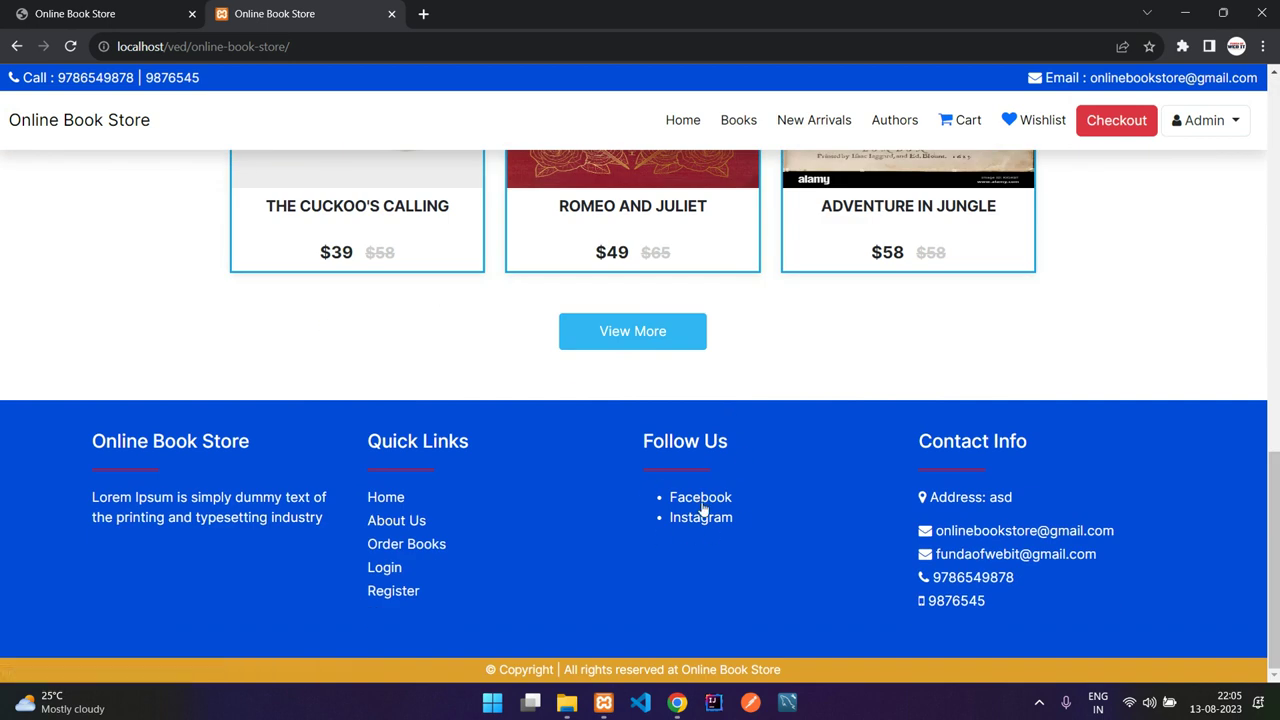
Step: Back on the admin dashboard, check the Total Social Media, Today Orders and Total Orders counts
{"action": "left_click", "coordinate": [40, 10]}
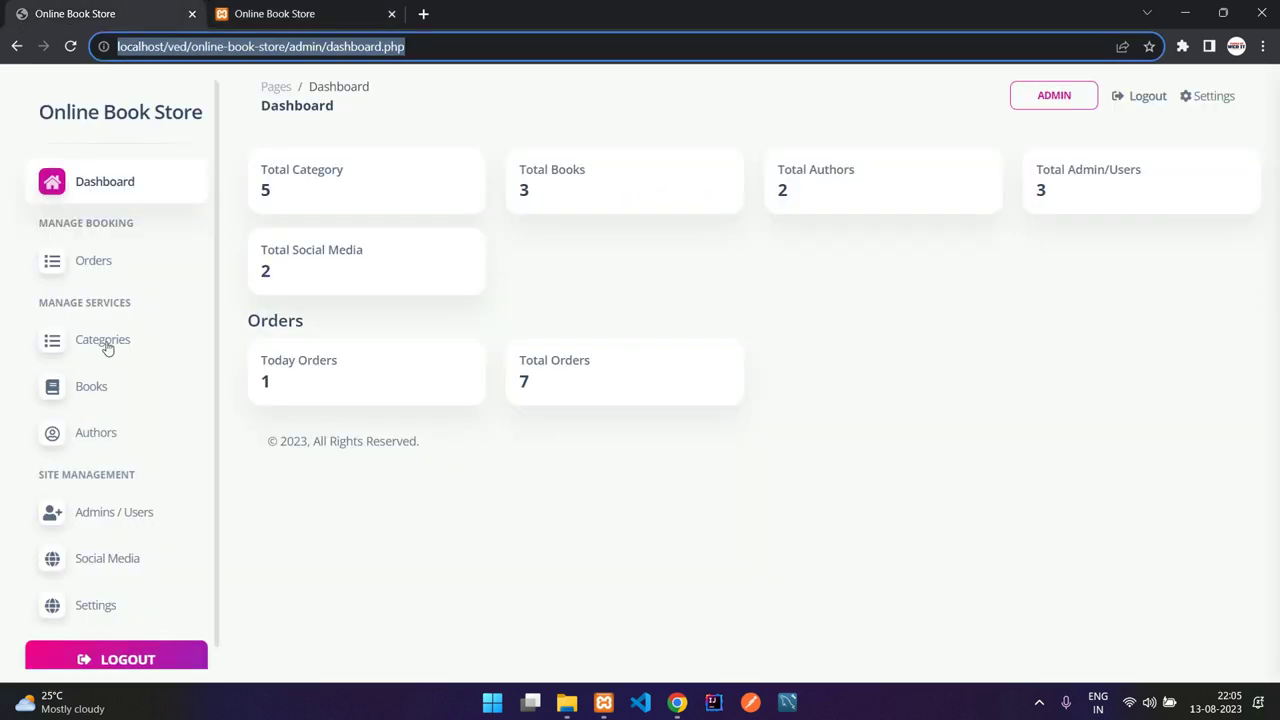
{"action": "scroll", "coordinate": [113, 471], "scroll_direction": "down", "scroll_amount": 1}
{"action": "left_click_drag", "start_coordinate": [258, 246], "coordinate": [277, 277]}
{"action": "left_click", "coordinate": [271, 277]}
{"action": "left_click_drag", "start_coordinate": [259, 357], "coordinate": [264, 381]}
{"action": "left_click", "coordinate": [279, 390]}
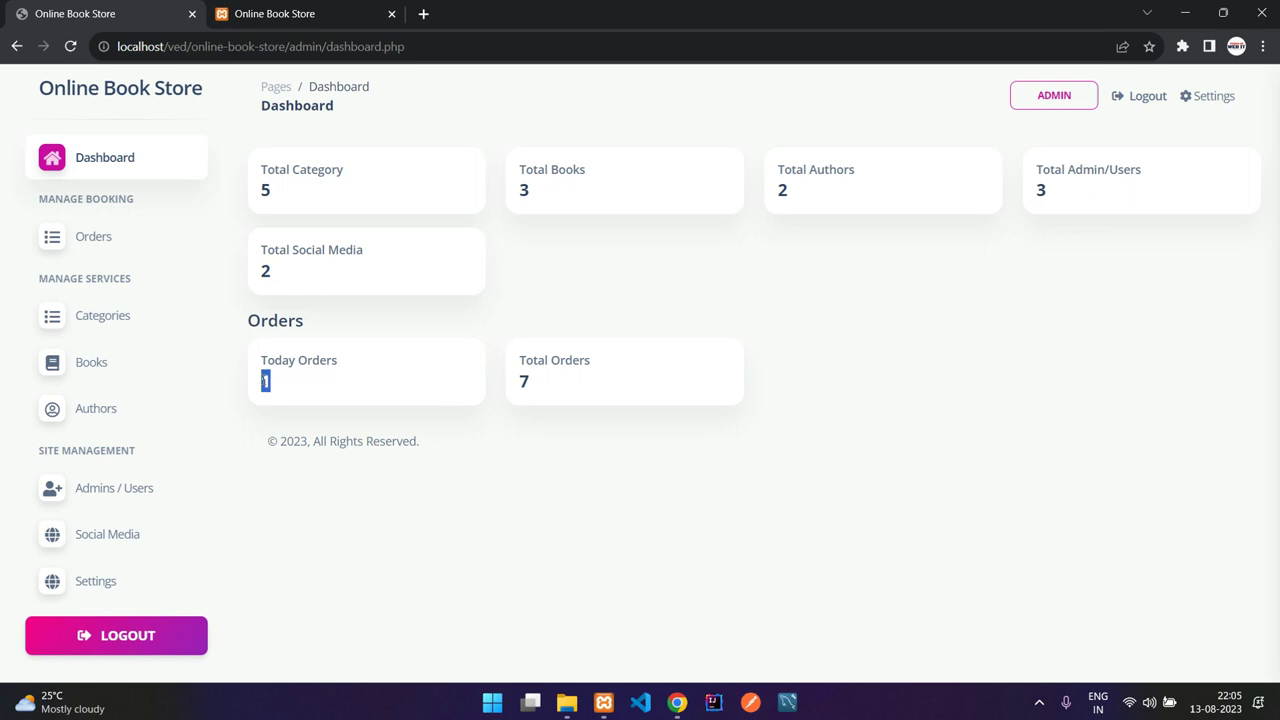
{"action": "left_click", "coordinate": [281, 388]}
{"action": "left_click_drag", "start_coordinate": [518, 358], "coordinate": [540, 386]}
{"action": "left_click", "coordinate": [541, 389]}
Step: Review the admins/users list and the add-user form's role choices without adding anyone
{"action": "left_click", "coordinate": [113, 495]}
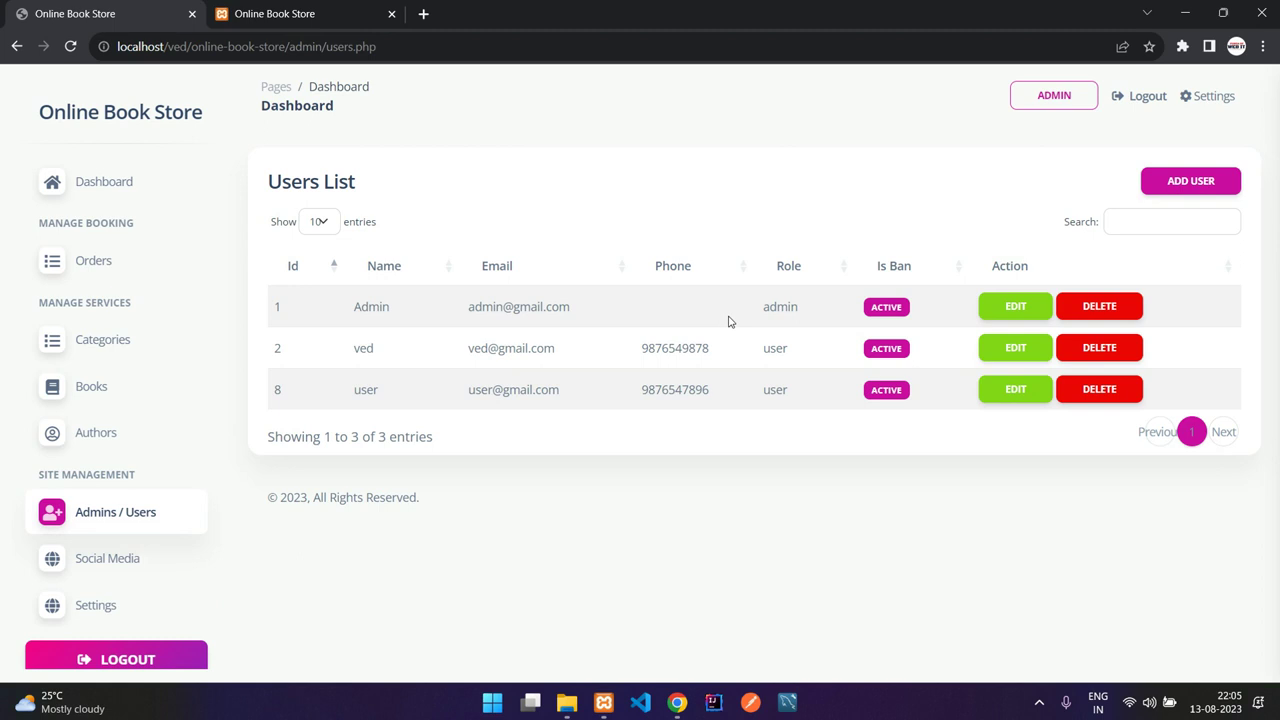
{"action": "left_click", "coordinate": [1190, 181]}
{"action": "scroll", "coordinate": [498, 330], "scroll_direction": "down", "scroll_amount": 1}
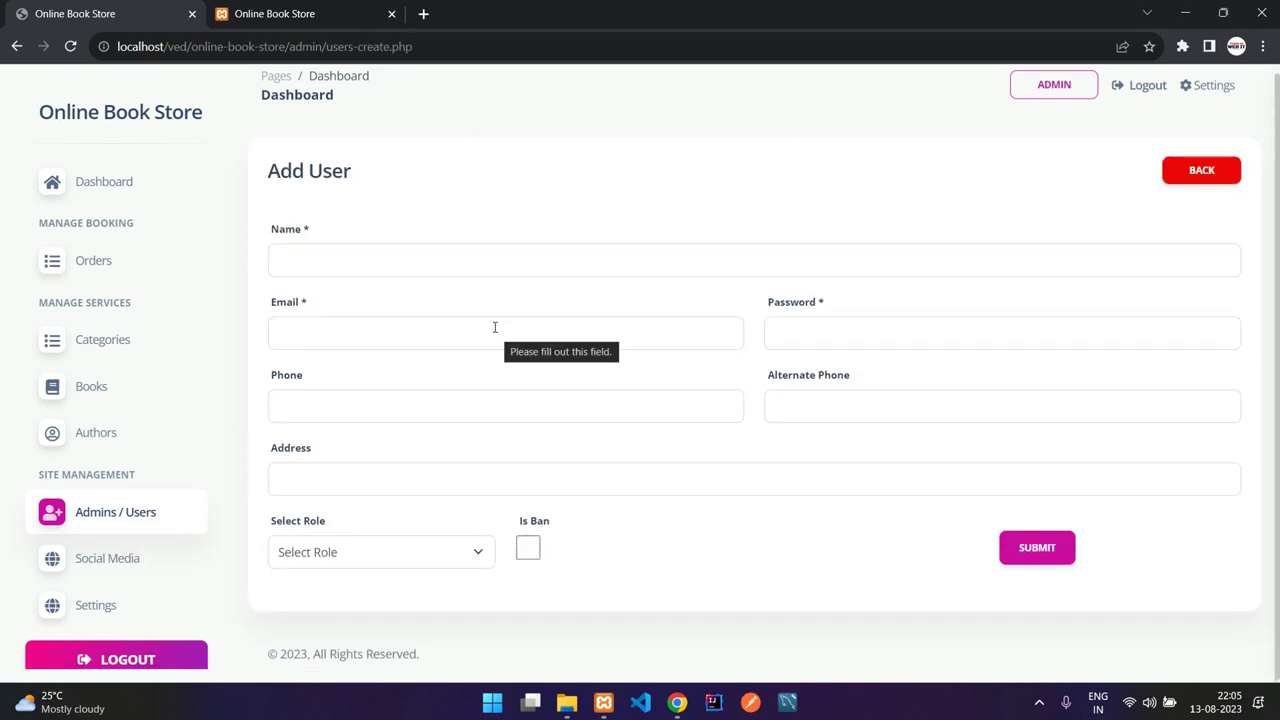
{"action": "left_click", "coordinate": [384, 561]}
{"action": "left_click", "coordinate": [420, 556]}
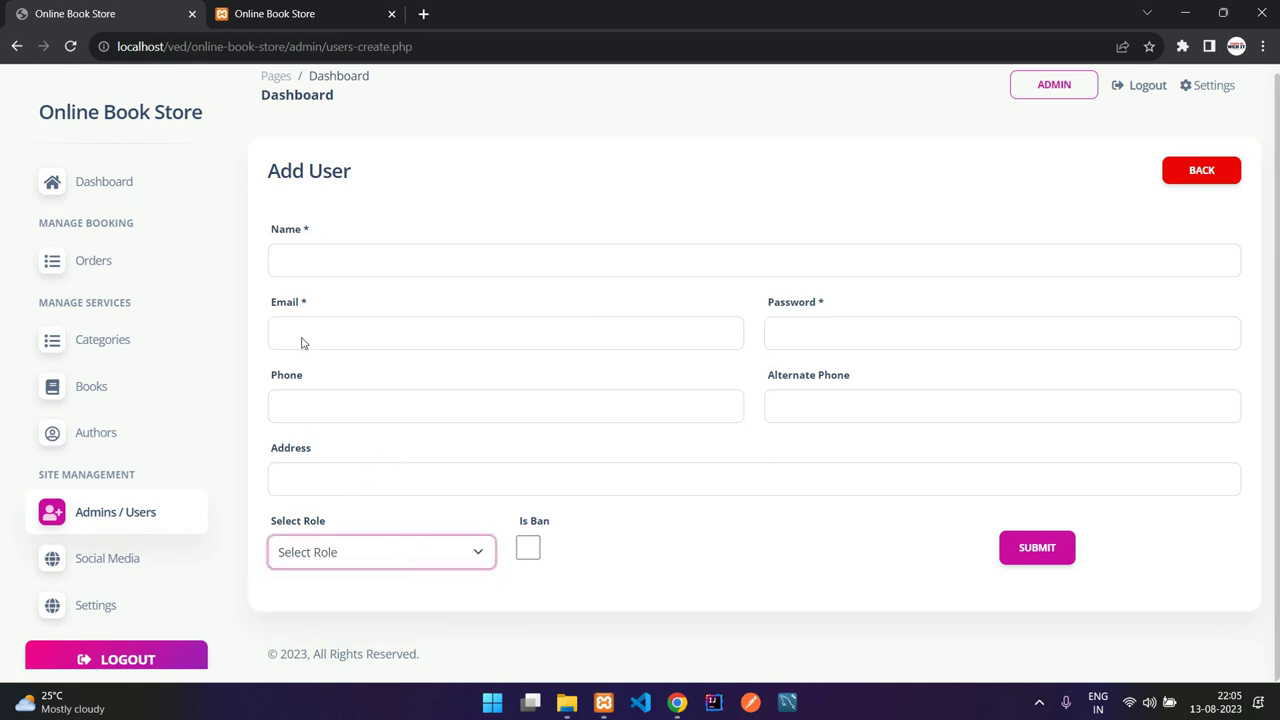
{"action": "left_click", "coordinate": [1209, 171]}
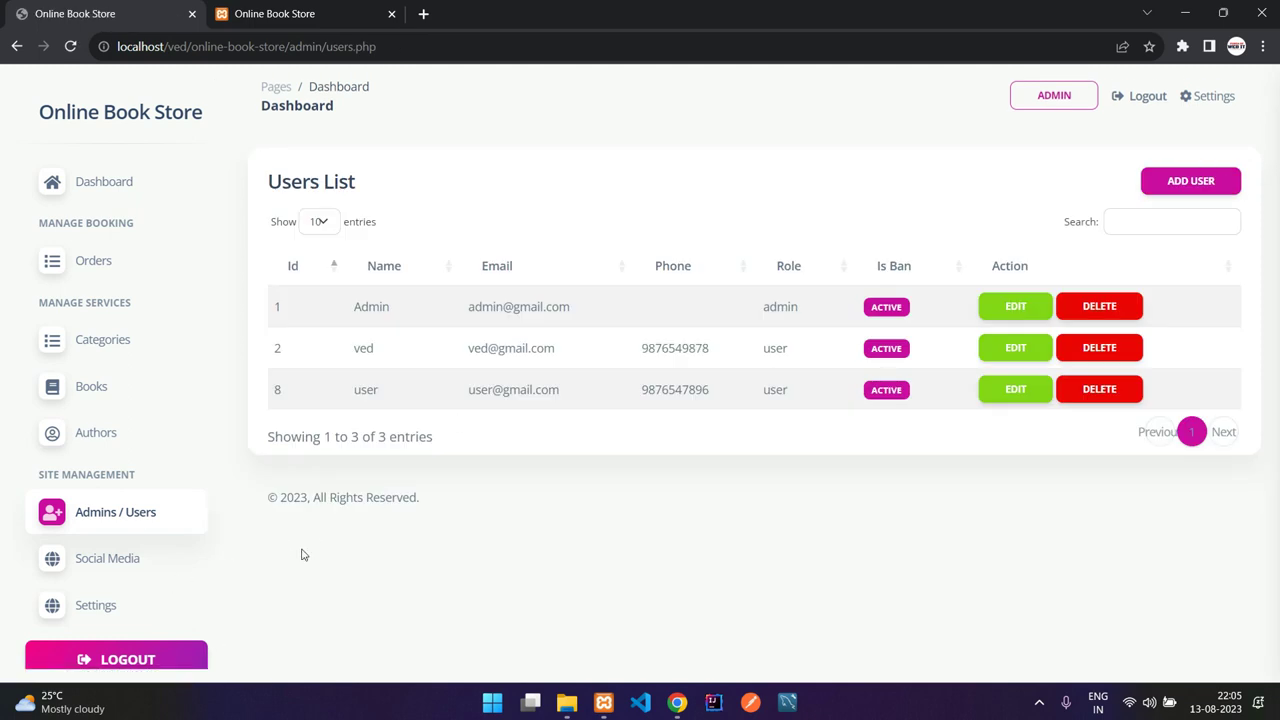
Step: Compare the admin social media links list with the storefront footer's social links
{"action": "left_click", "coordinate": [125, 561]}
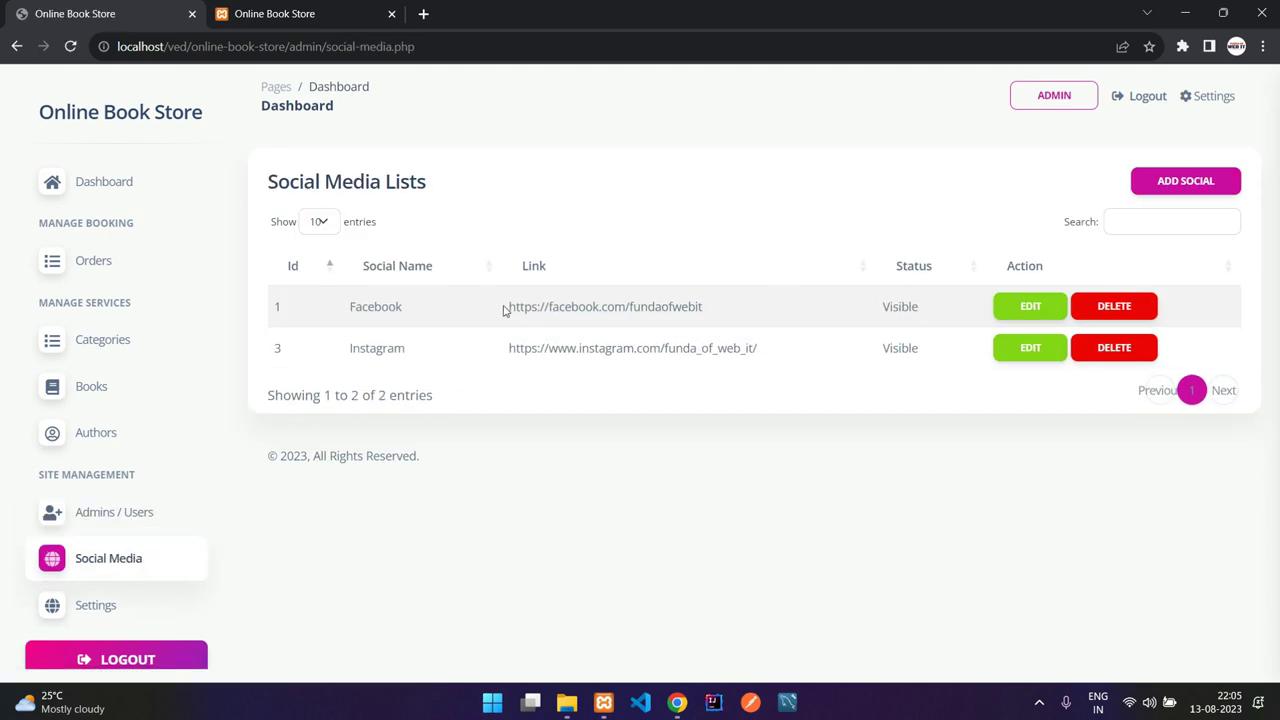
{"action": "left_click", "coordinate": [275, 13]}
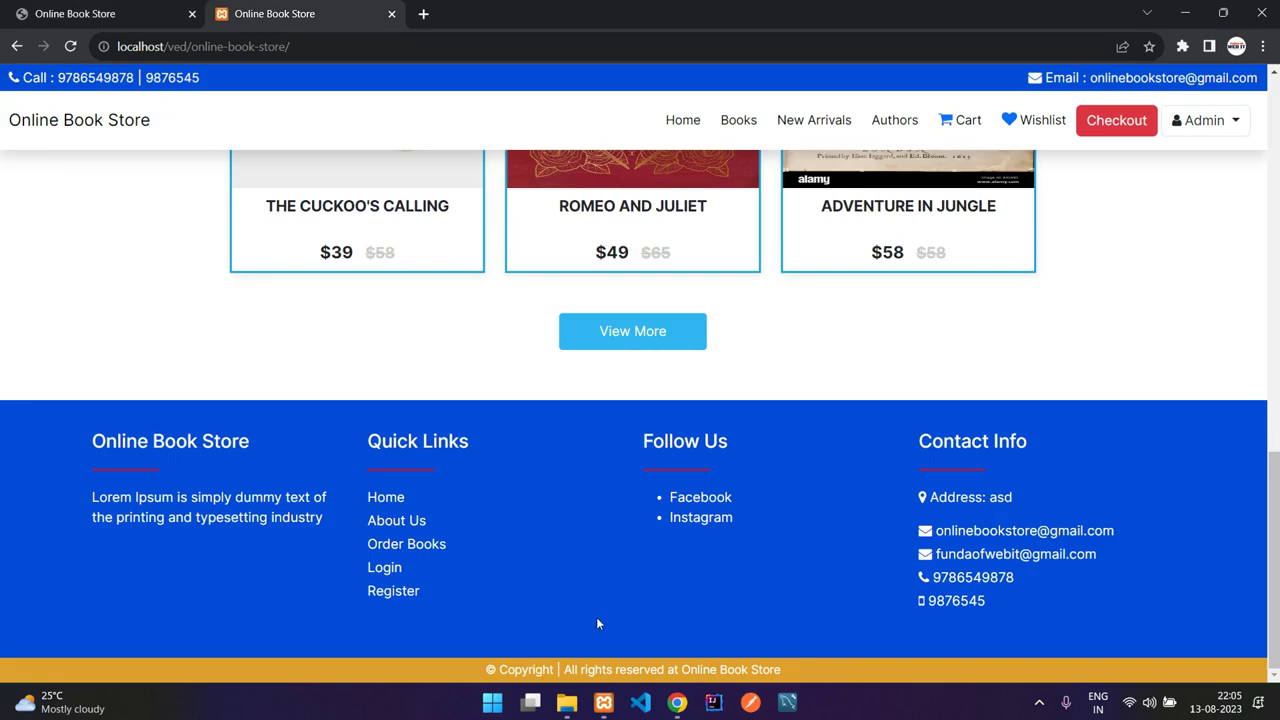
{"action": "left_click", "coordinate": [75, 13]}
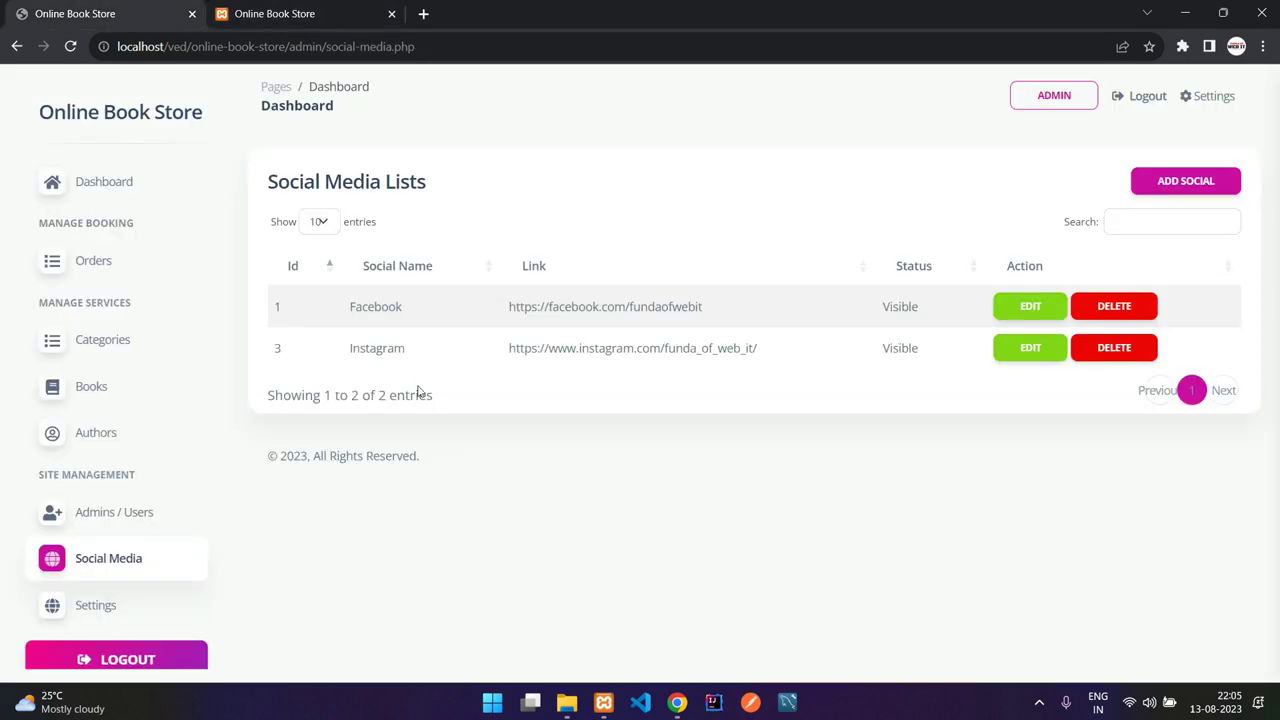
{"action": "left_click", "coordinate": [85, 610]}
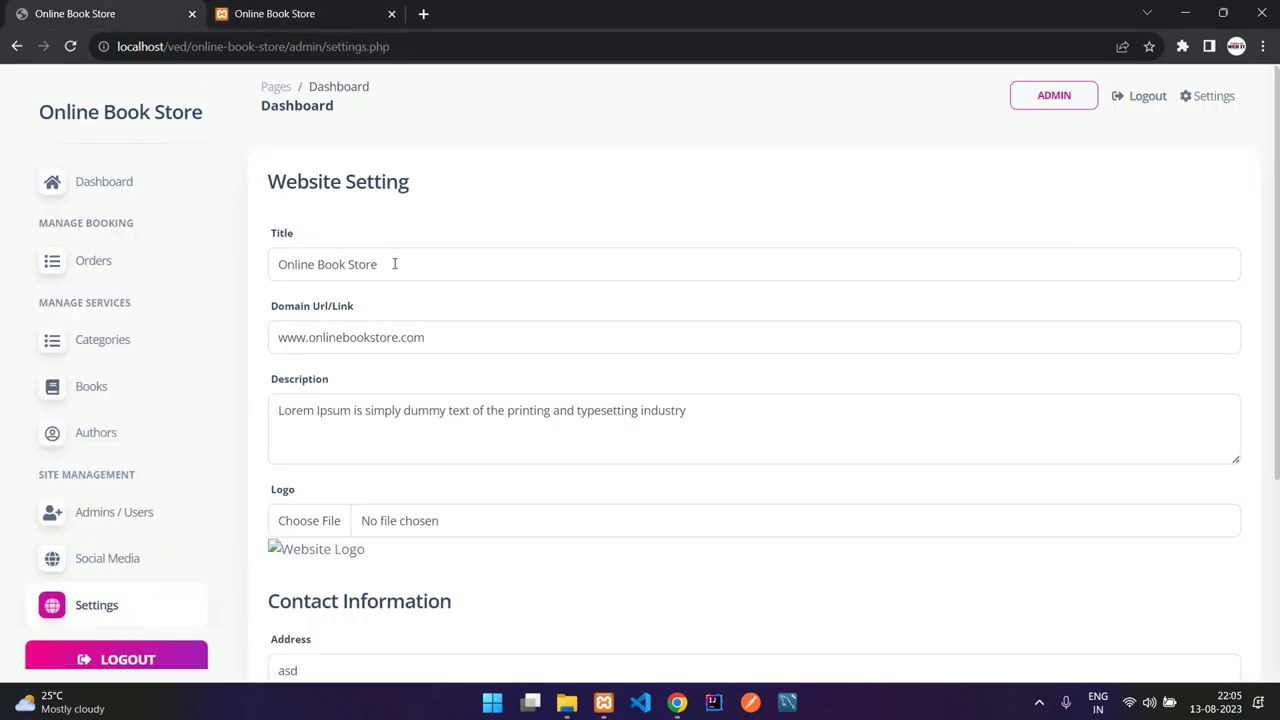
Step: Extend the site title to 'Online Book Store New', replace the 'asd' contact address, and save
{"action": "left_click_drag", "start_coordinate": [412, 268], "coordinate": [273, 254]}
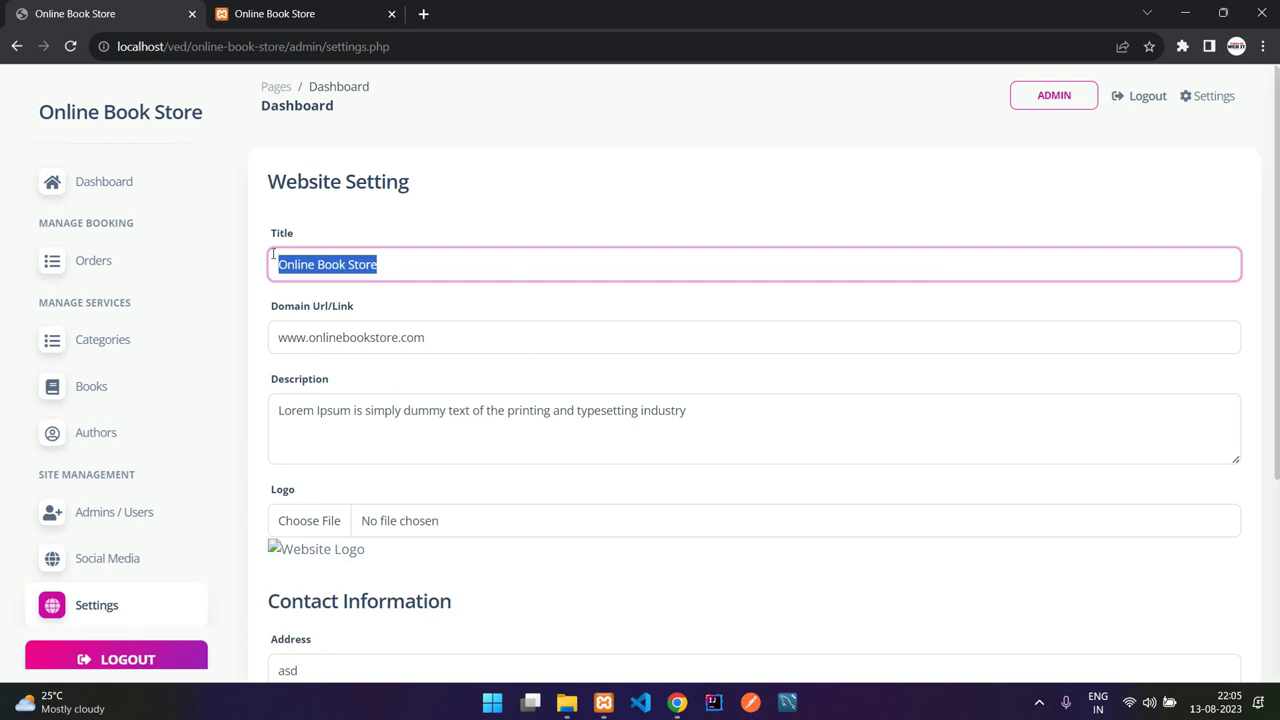
{"action": "left_click", "coordinate": [450, 262]}
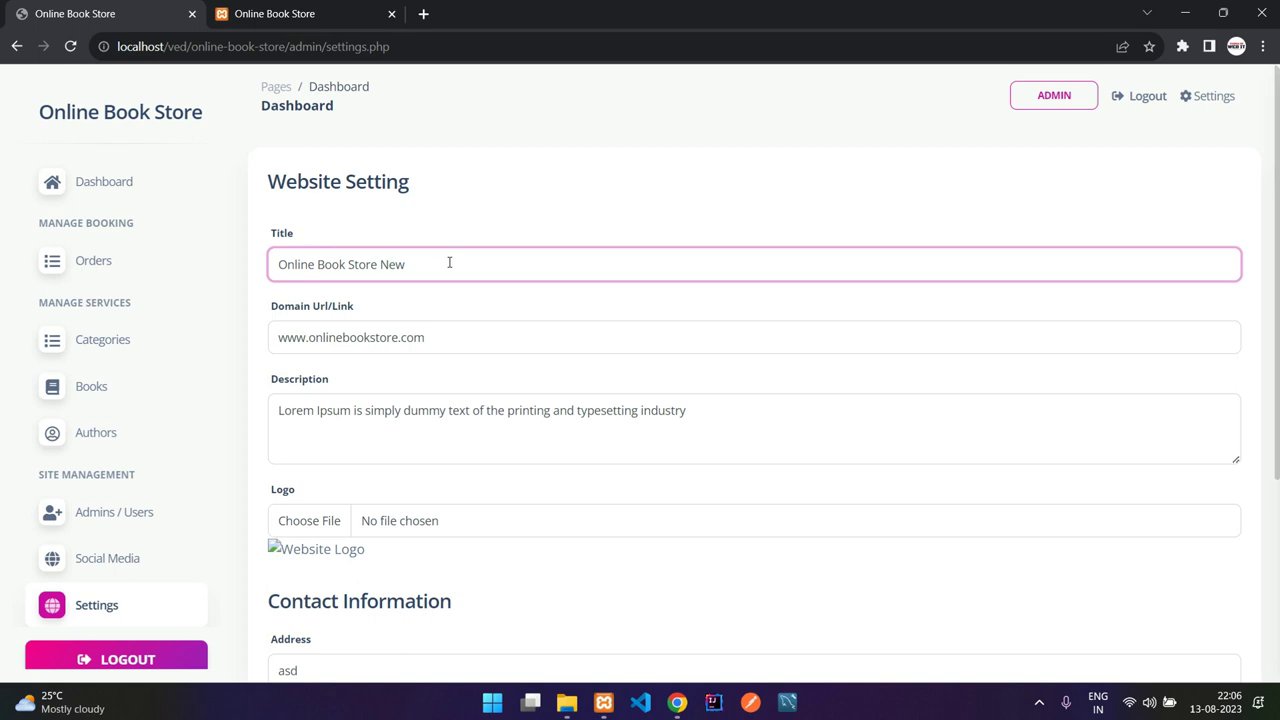
{"action": "scroll", "coordinate": [408, 259], "scroll_direction": "down", "scroll_amount": 1}
{"action": "left_click_drag", "start_coordinate": [456, 235], "coordinate": [280, 226]}
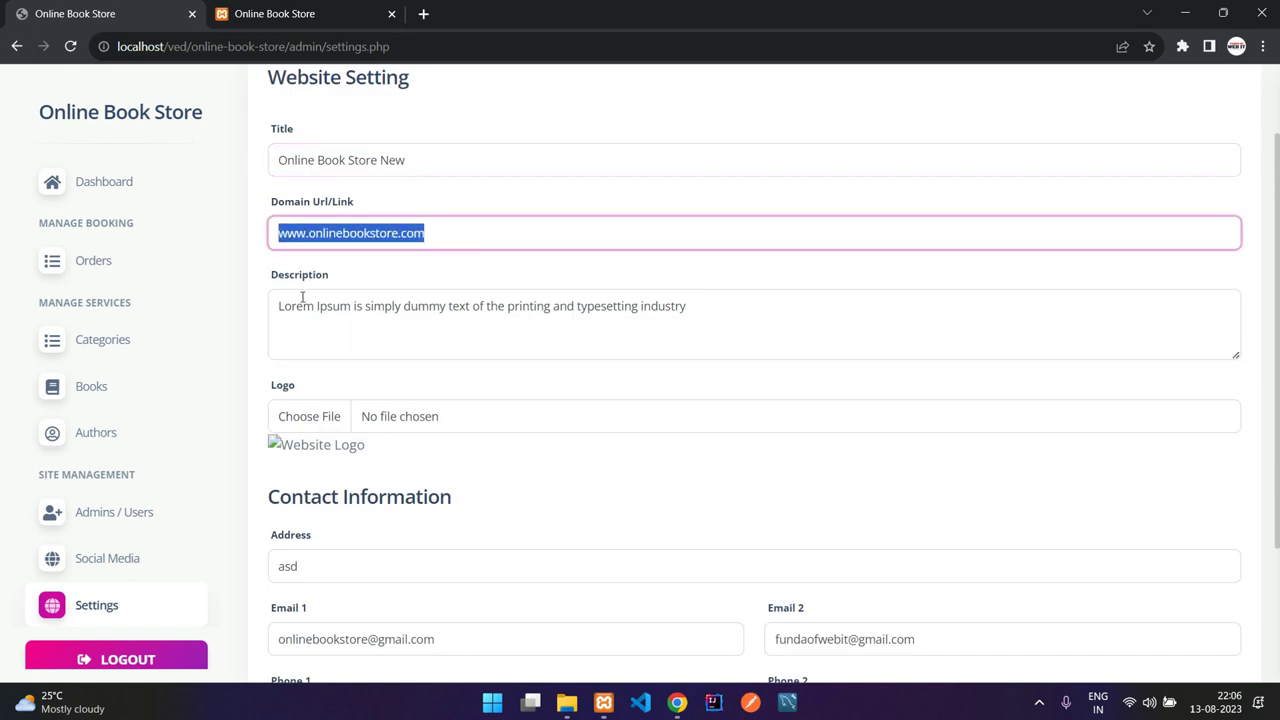
{"action": "left_click", "coordinate": [315, 332]}
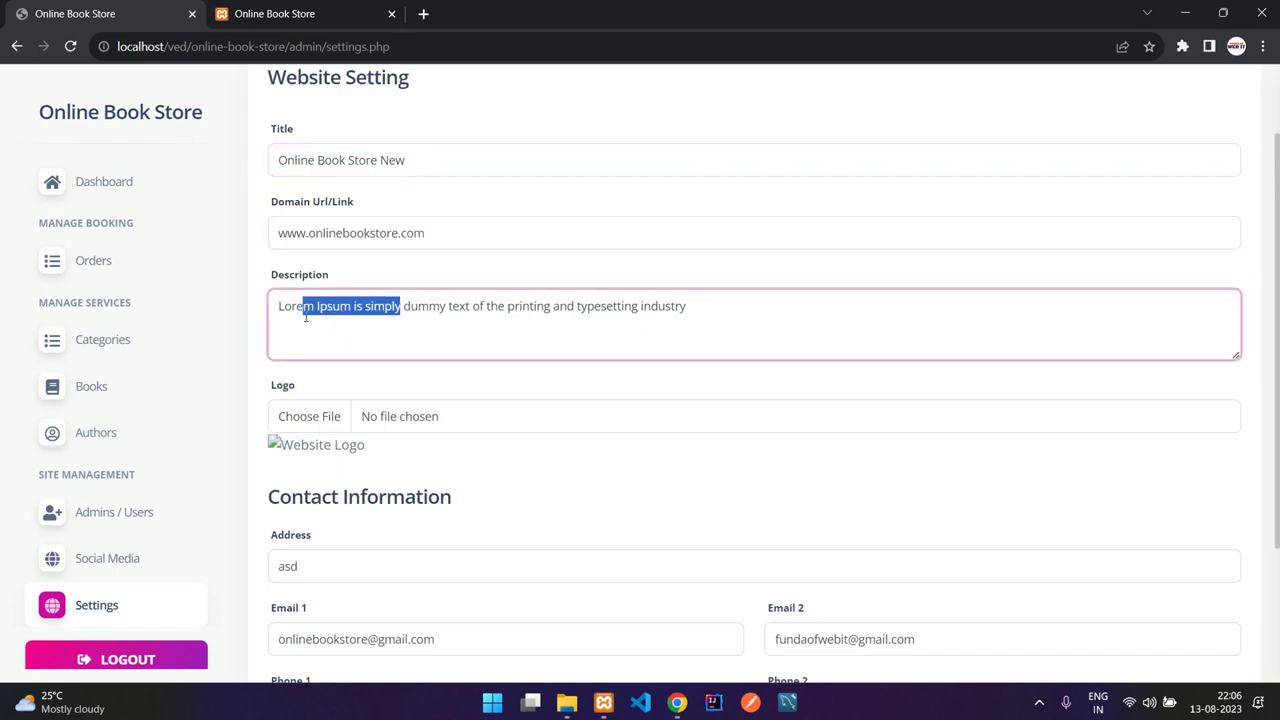
{"action": "scroll", "coordinate": [359, 327], "scroll_direction": "down", "scroll_amount": 2}
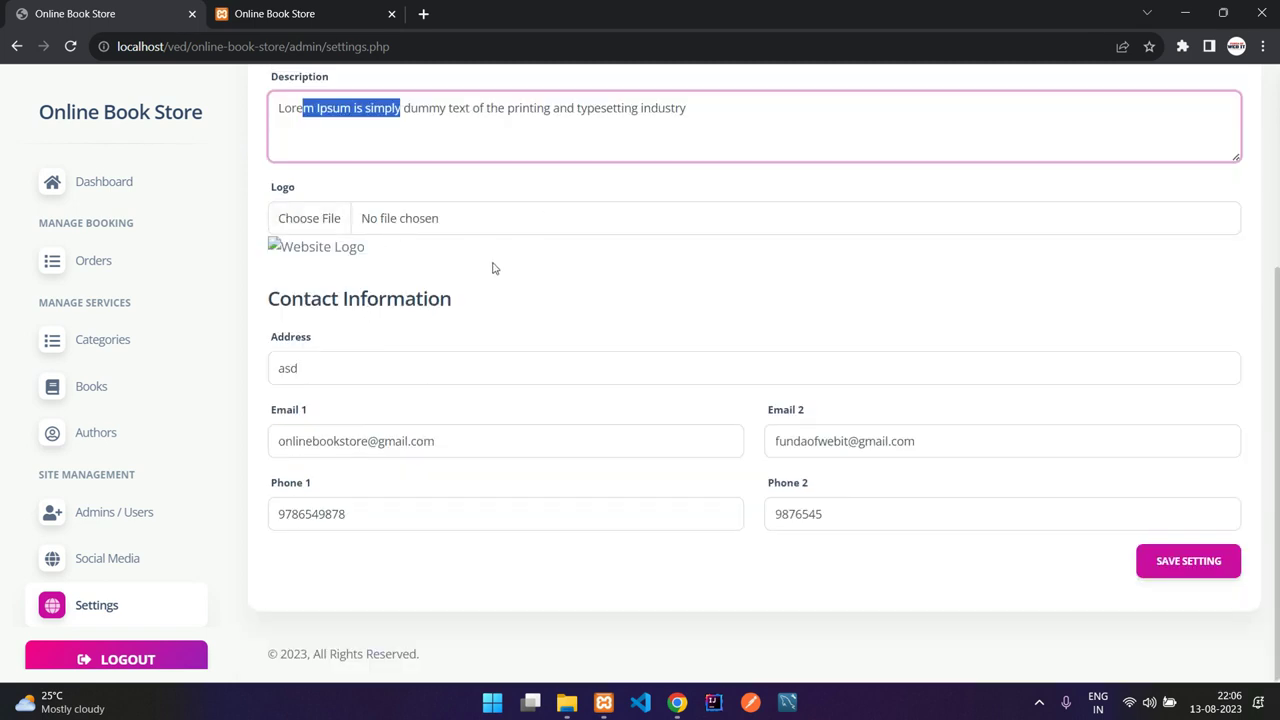
{"action": "left_click", "coordinate": [361, 366]}
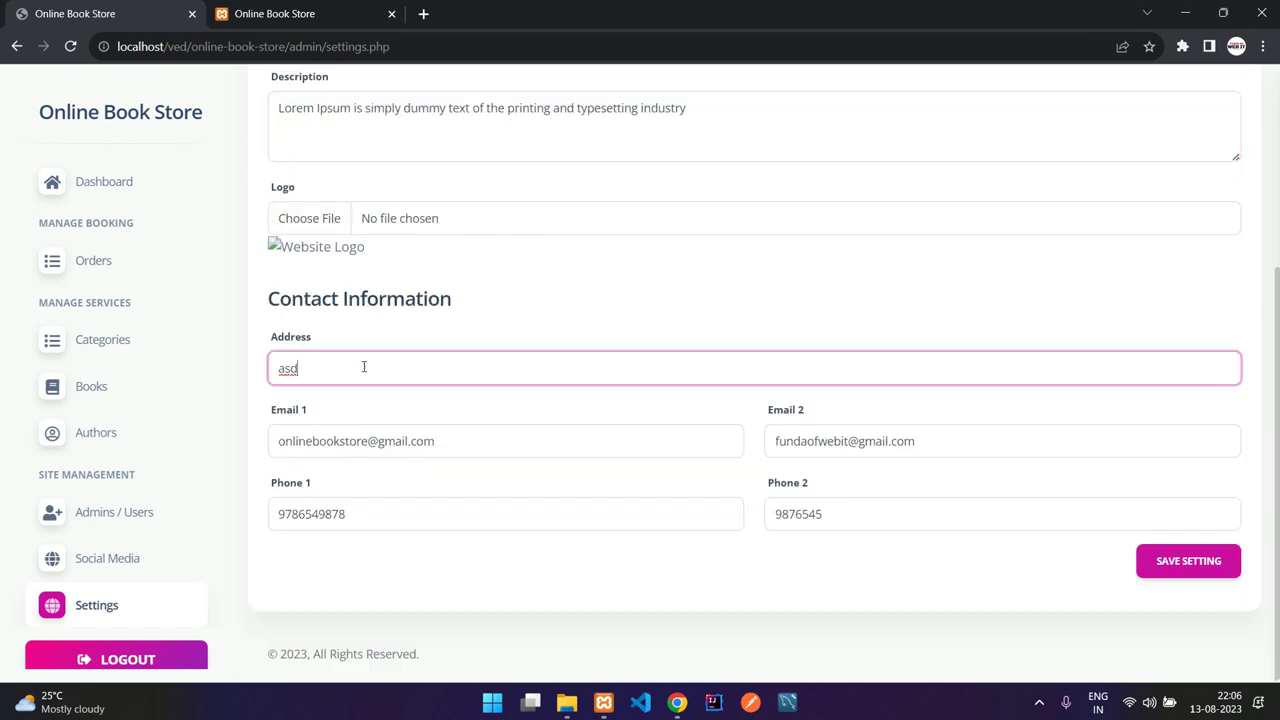
{"action": "left_click", "coordinate": [331, 8]}
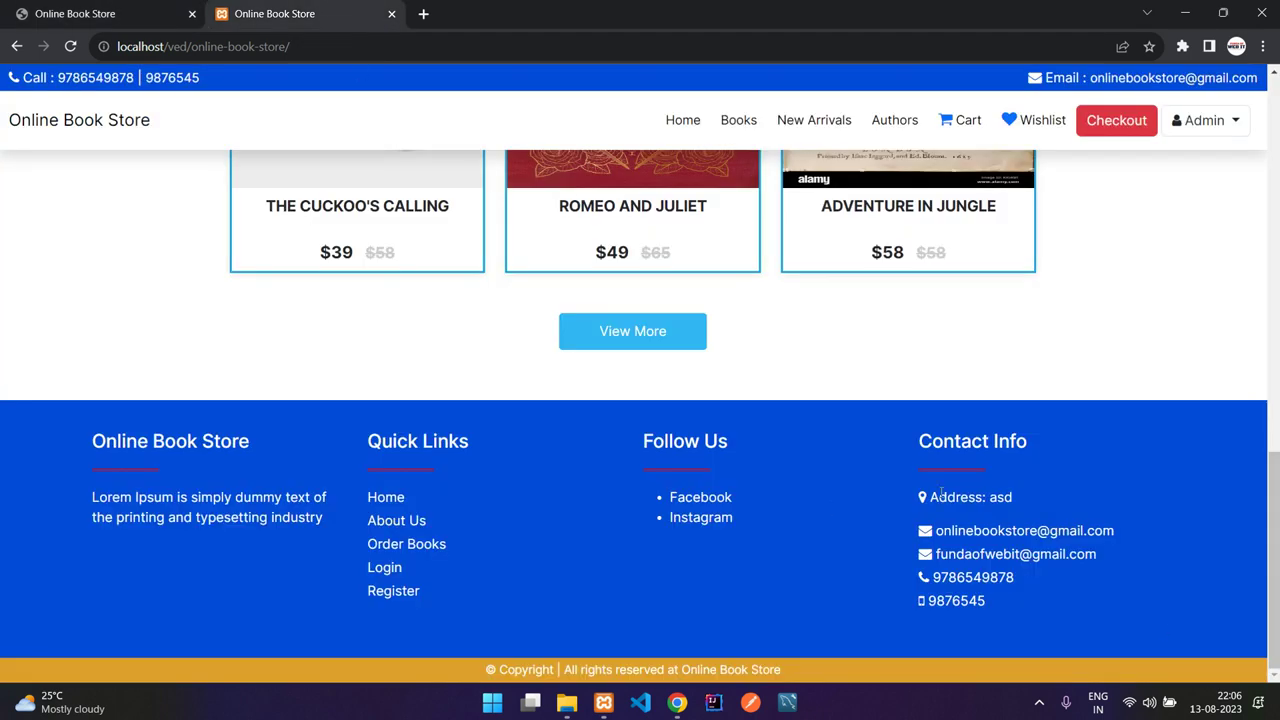
{"action": "left_click", "coordinate": [145, 10]}
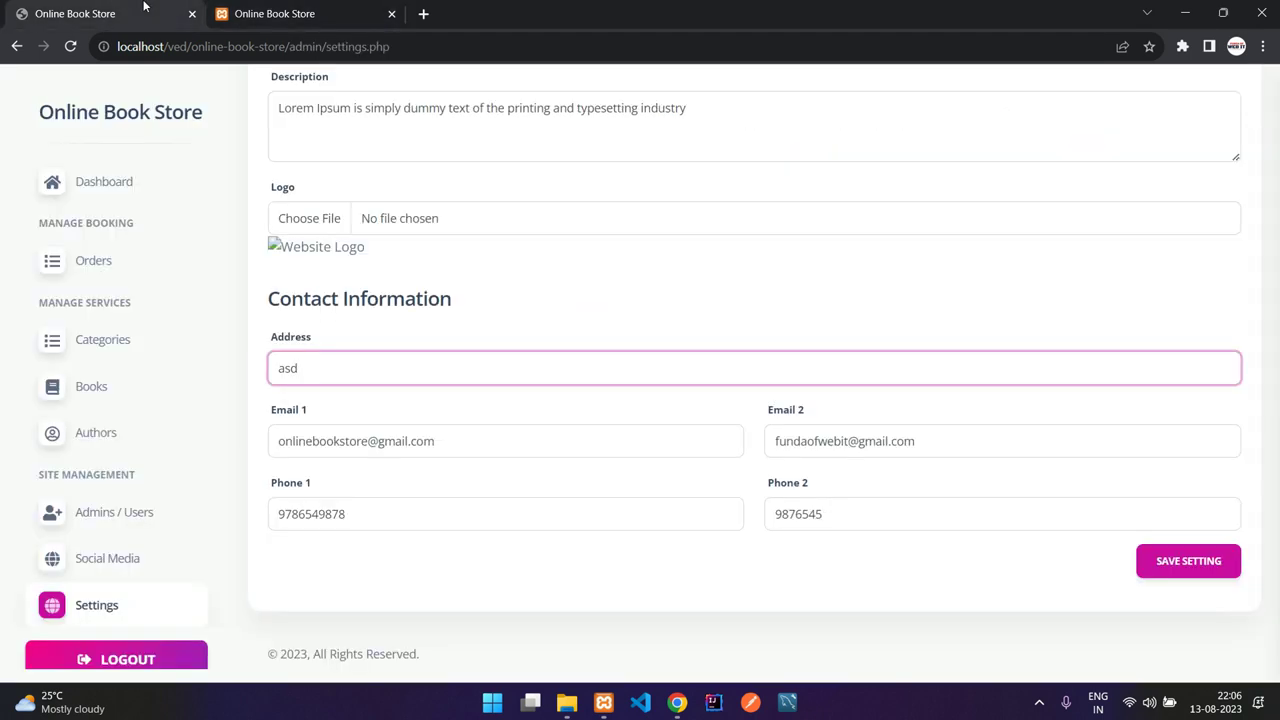
{"action": "double_click", "coordinate": [423, 362]}
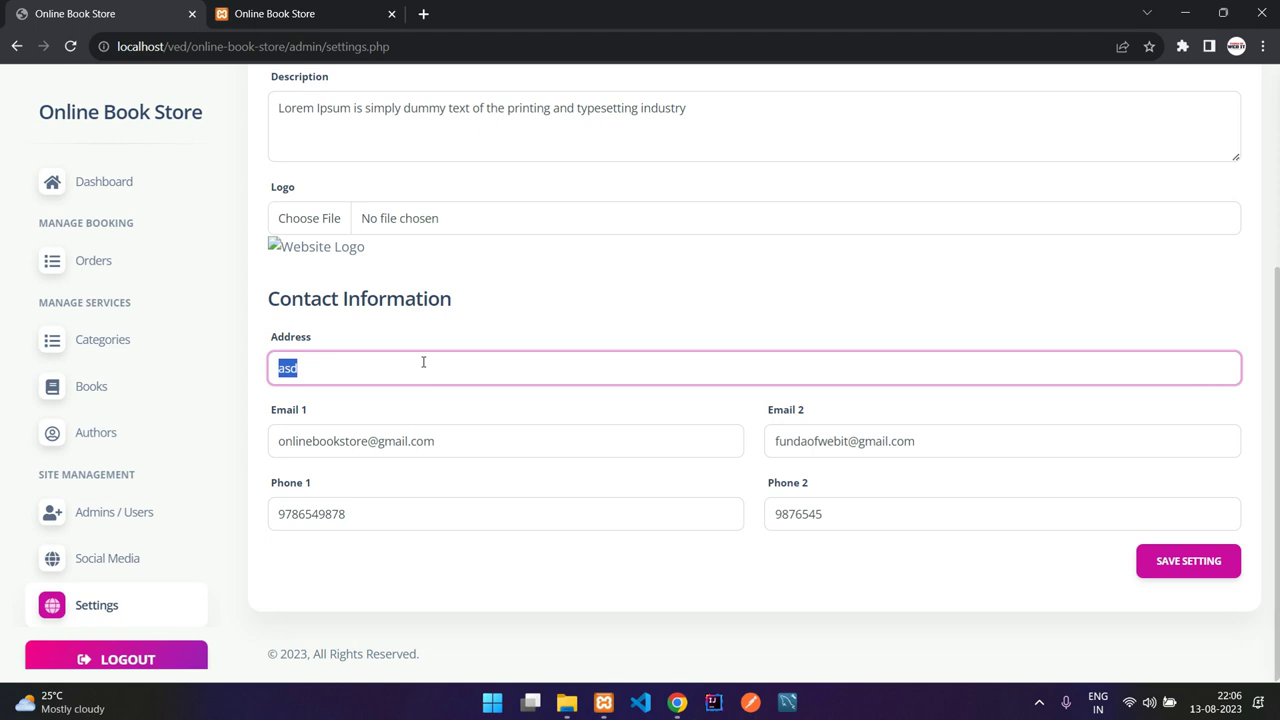
{"action": "type", "text": "New building"}
{"action": "left_click", "coordinate": [1186, 563]}
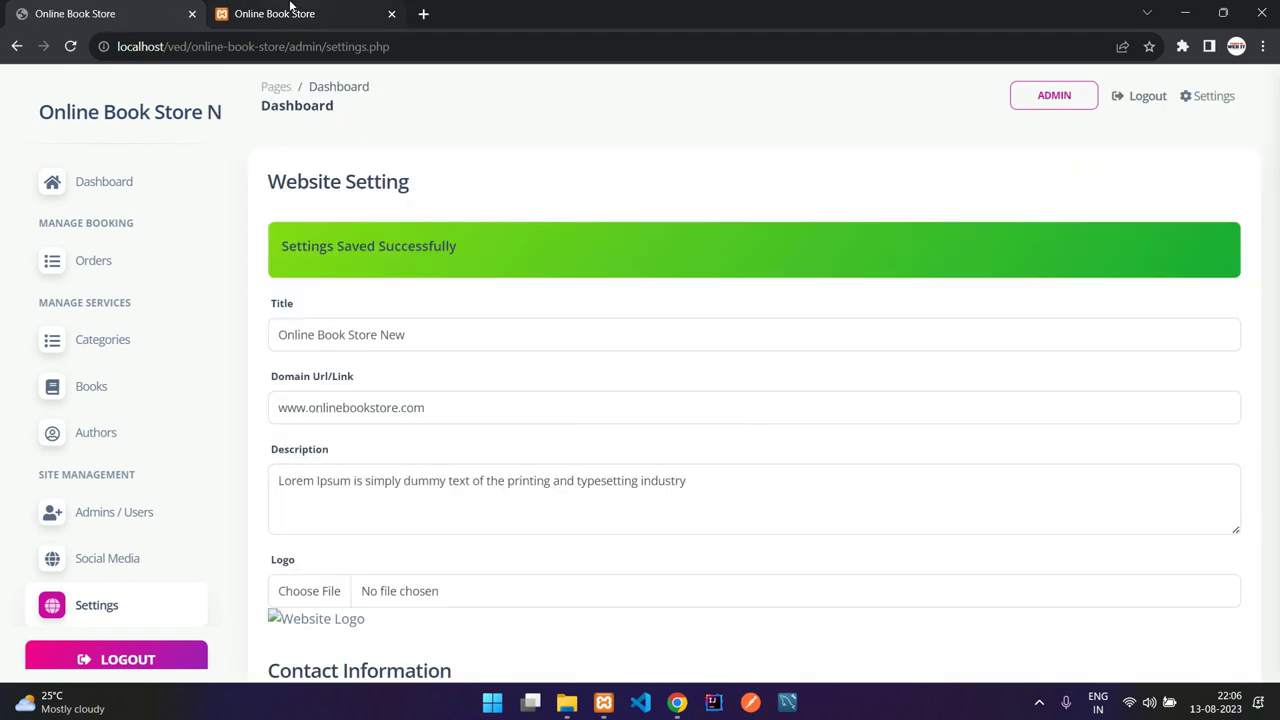
Step: Reload the storefront to see the 'Online Book Store New' title, then return to the title field
{"action": "left_click", "coordinate": [290, 13]}
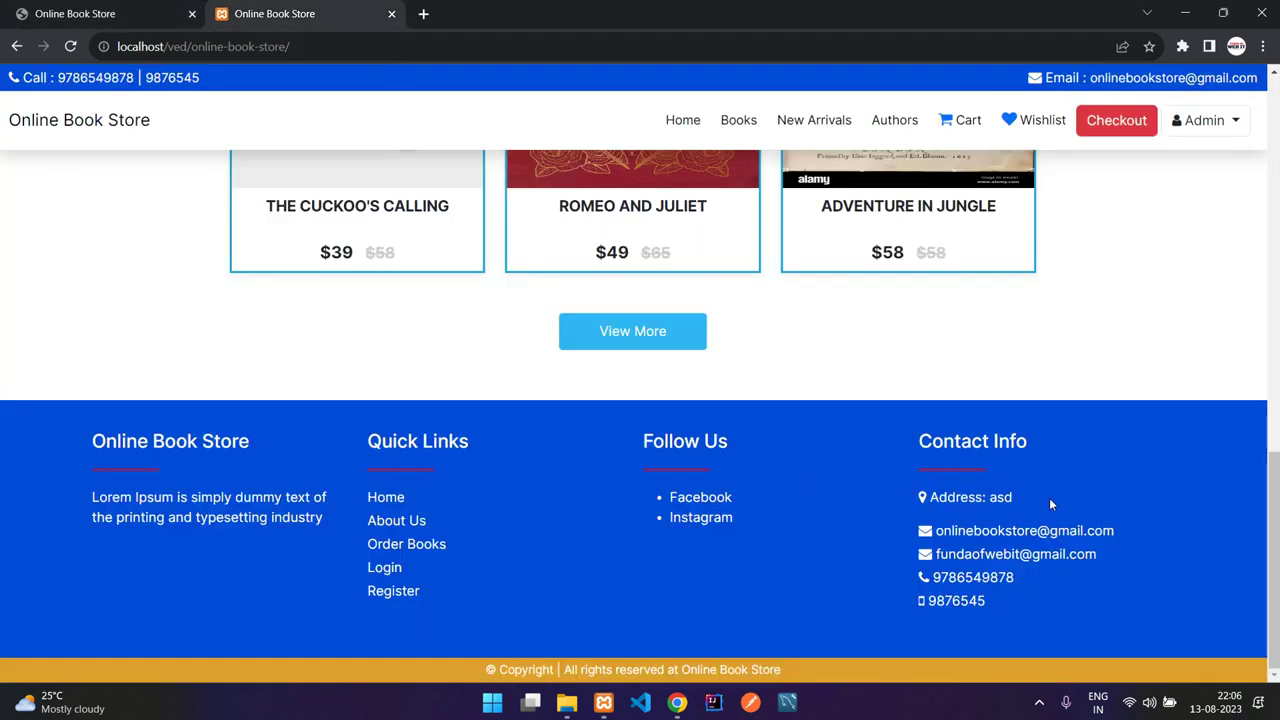
{"action": "left_click", "coordinate": [72, 47]}
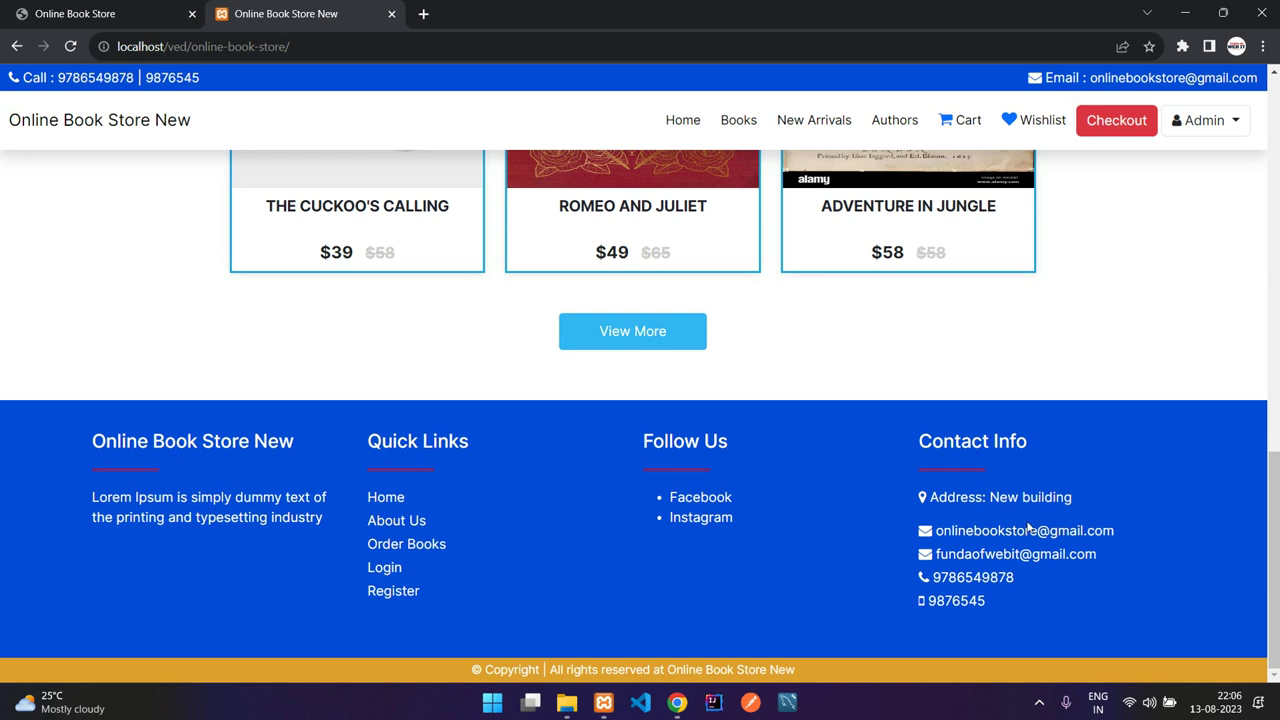
{"action": "left_click", "coordinate": [120, 13]}
{"action": "left_click", "coordinate": [431, 333]}
{"action": "left_click_drag", "start_coordinate": [348, 337], "coordinate": [418, 337]}
{"action": "left_click", "coordinate": [418, 337]}
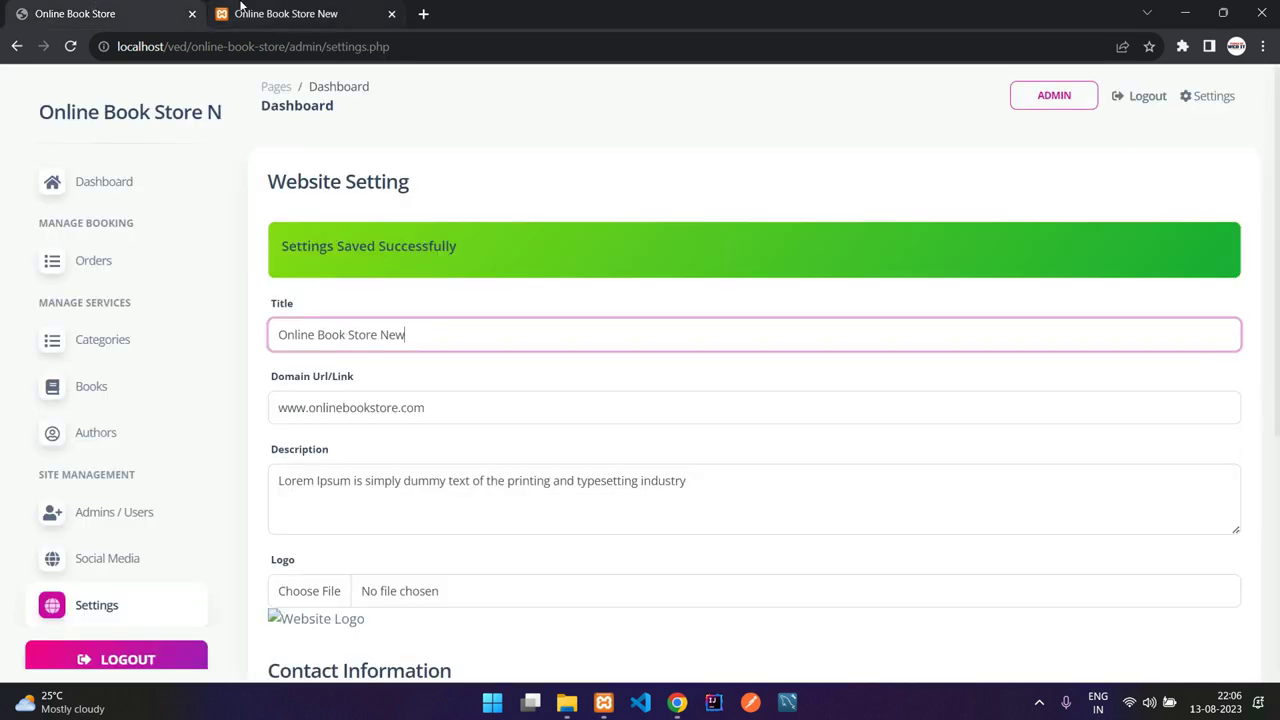
Step: Delete 'New' from the site title and save the website settings
{"action": "key", "text": "ctrl+Tab"}
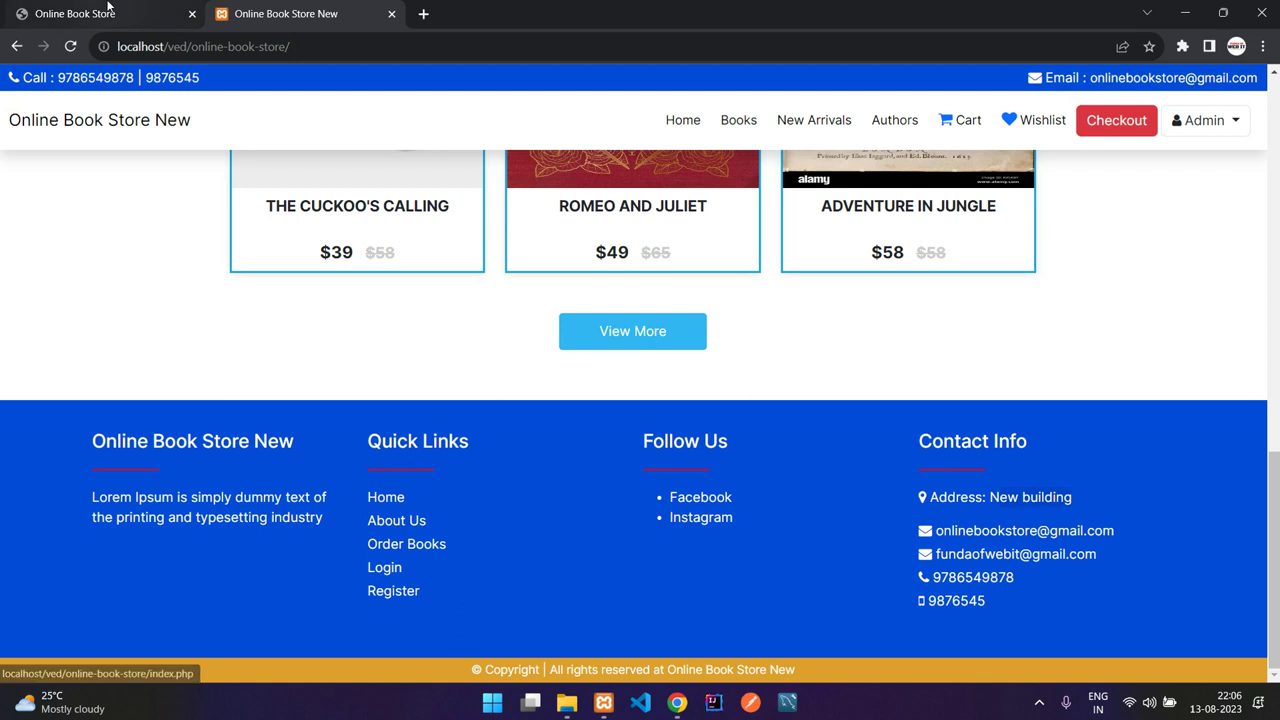
{"action": "left_click", "coordinate": [112, 12]}
{"action": "double_click", "coordinate": [446, 328]}
{"action": "key", "text": "BackSpace"}
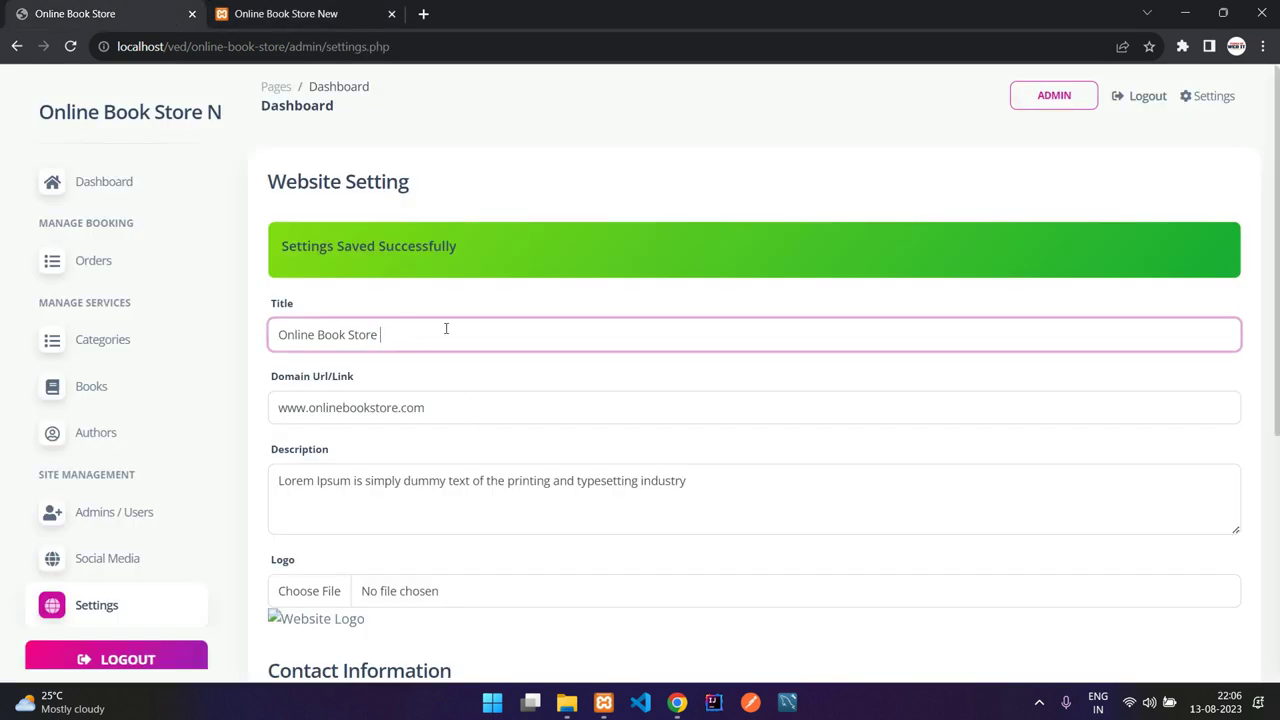
{"action": "scroll", "coordinate": [611, 449], "scroll_direction": "down", "scroll_amount": 3}
{"action": "left_click", "coordinate": [1164, 663]}
Step: Reload the storefront to confirm the header reads 'Online Book Store'
{"action": "left_click", "coordinate": [280, 13]}
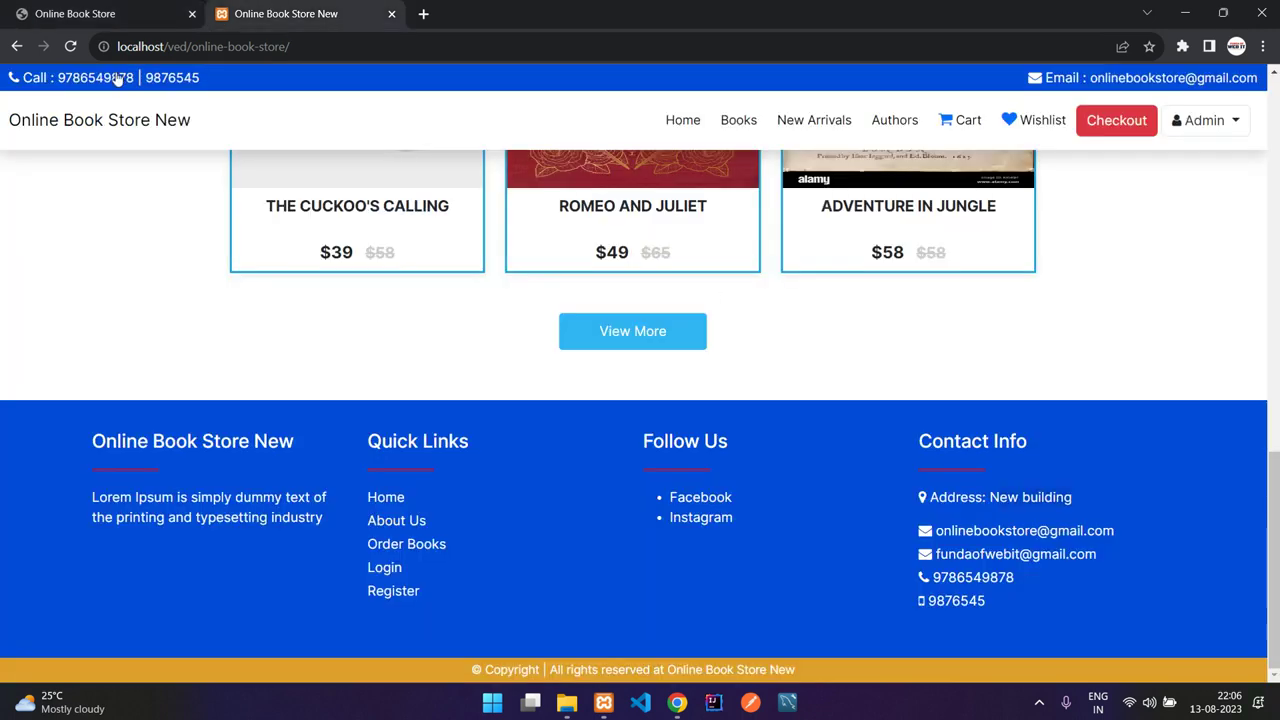
{"action": "left_click", "coordinate": [68, 46]}
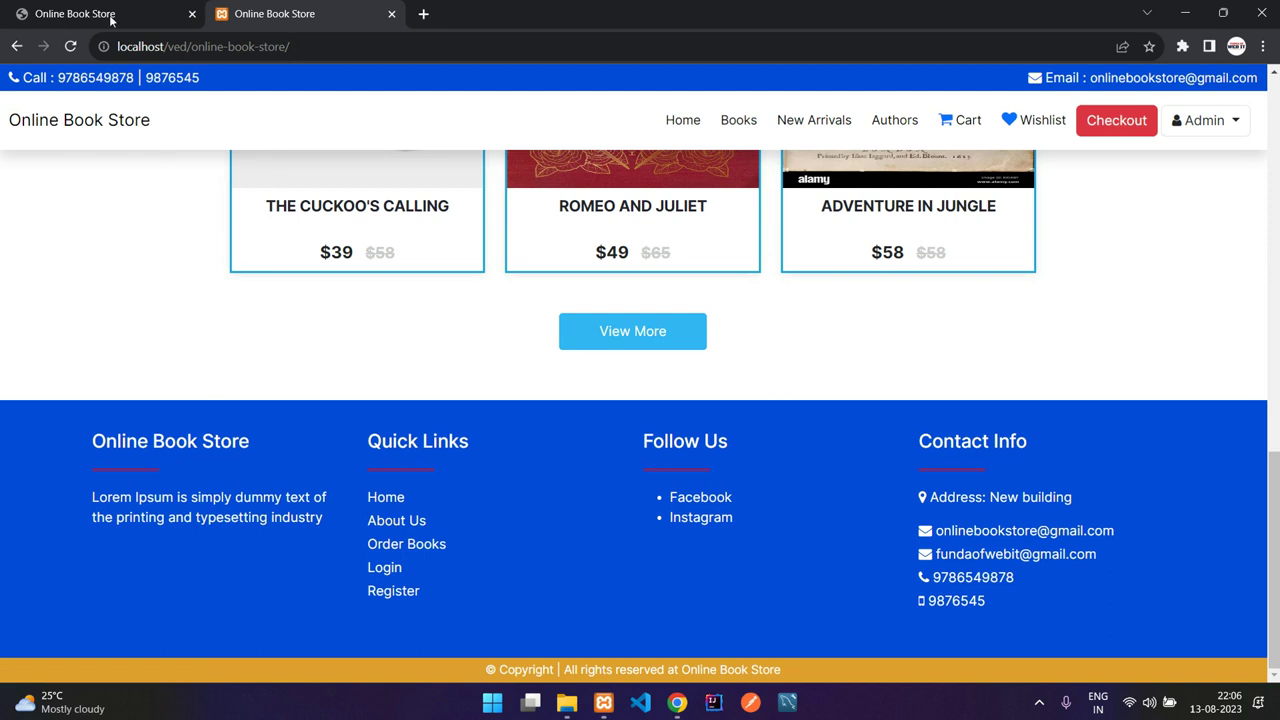
{"action": "left_click", "coordinate": [75, 13]}
{"action": "scroll", "coordinate": [284, 427], "scroll_direction": "down", "scroll_amount": 4}
{"action": "scroll", "coordinate": [284, 427], "scroll_direction": "up", "scroll_amount": 4}
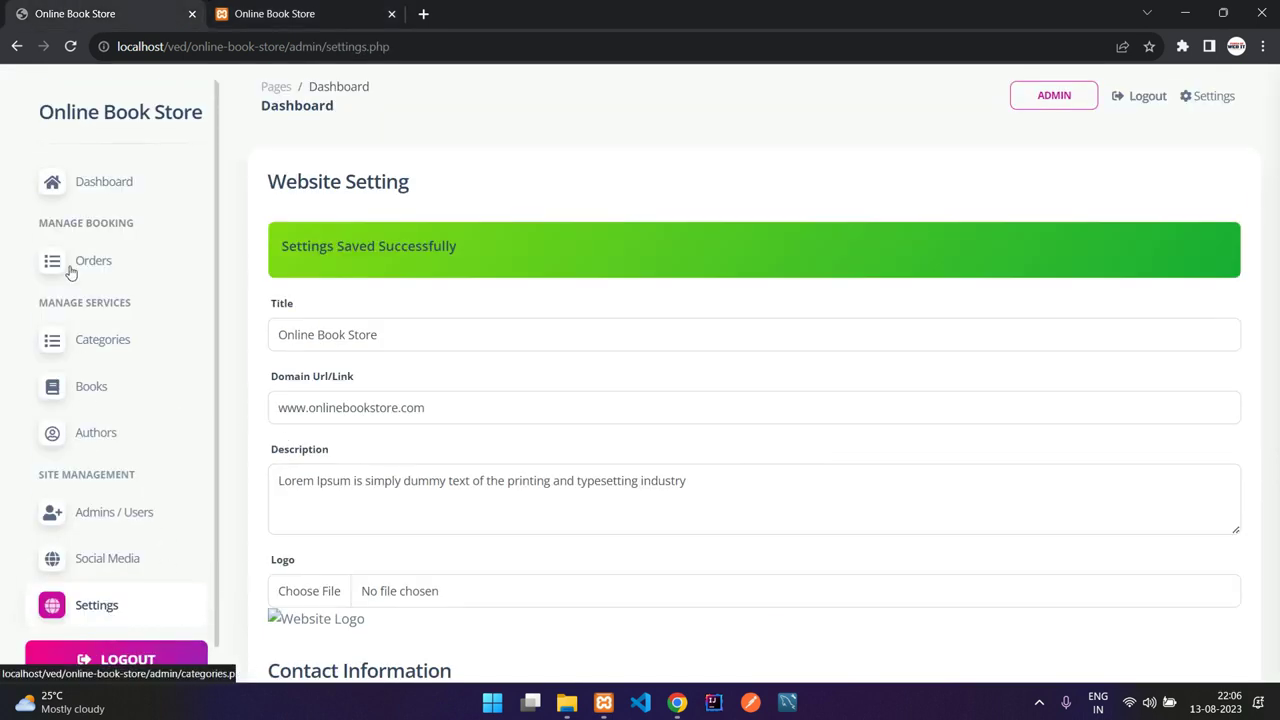
Step: Filter the admin orders by 'Order placed' (4 shown), then reset to all 7 orders
{"action": "left_click", "coordinate": [70, 264]}
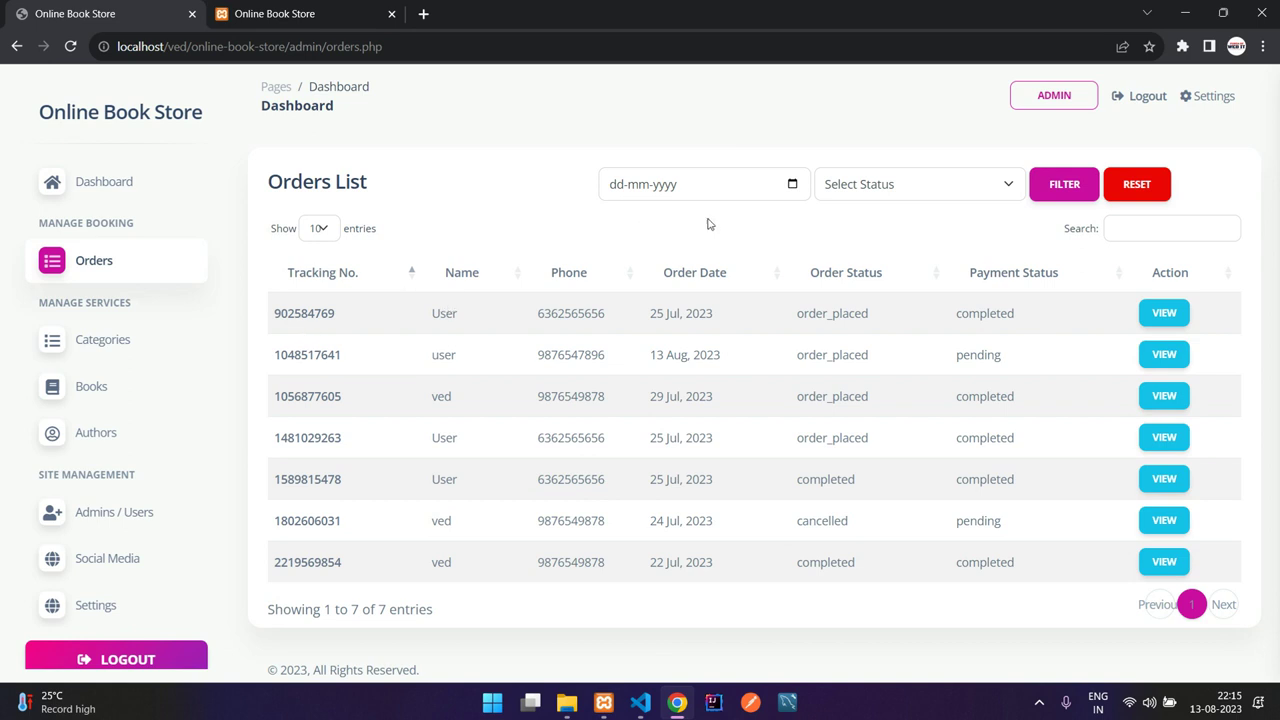
{"action": "left_click", "coordinate": [943, 194]}
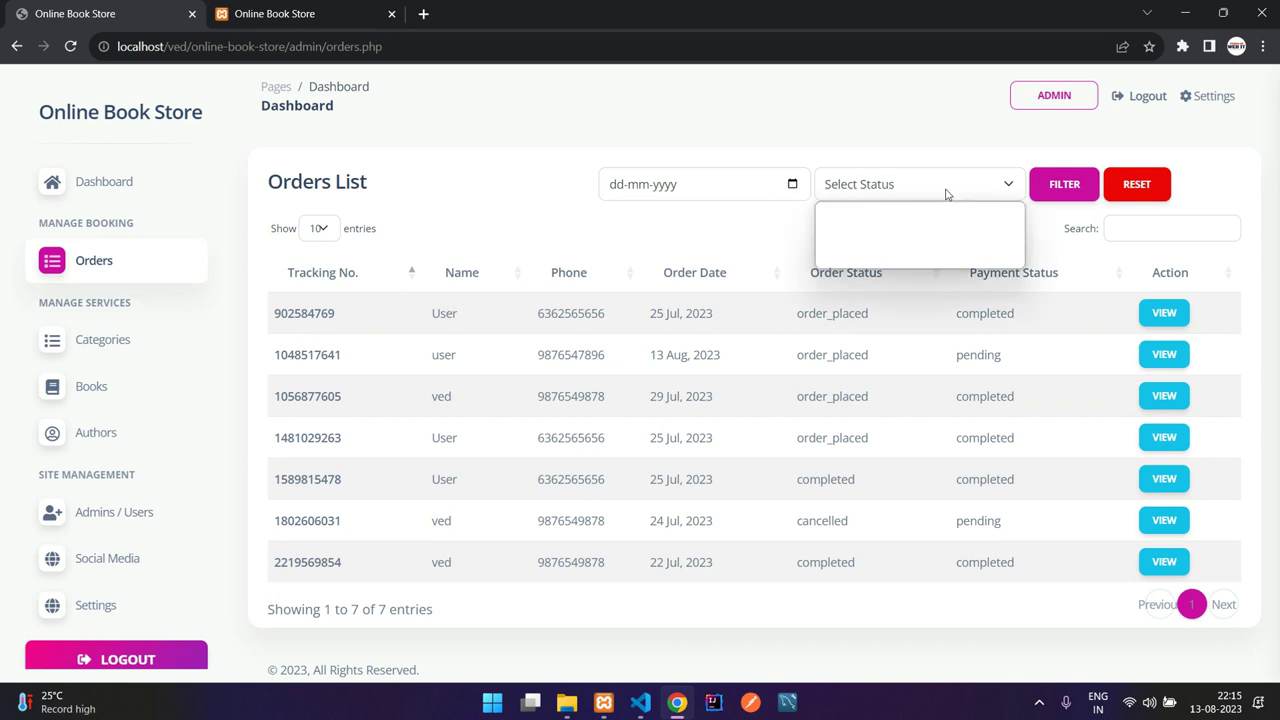
{"action": "left_click", "coordinate": [910, 227]}
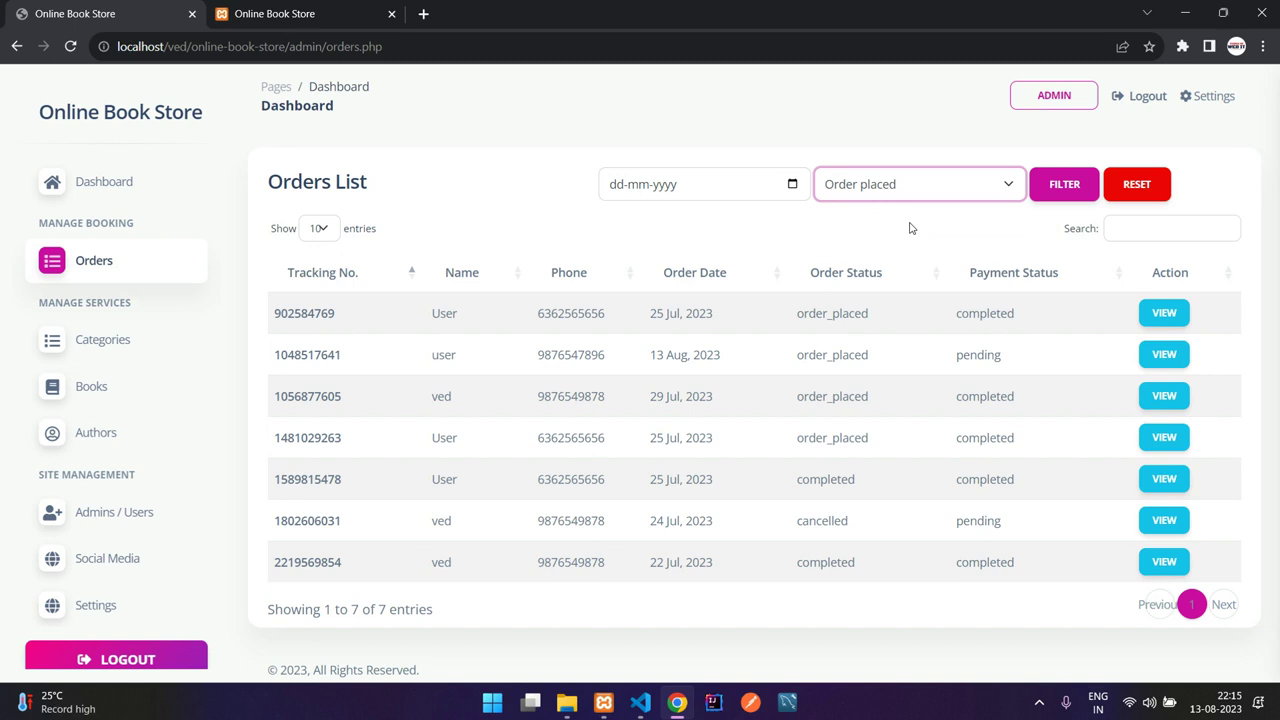
{"action": "left_click", "coordinate": [1072, 190]}
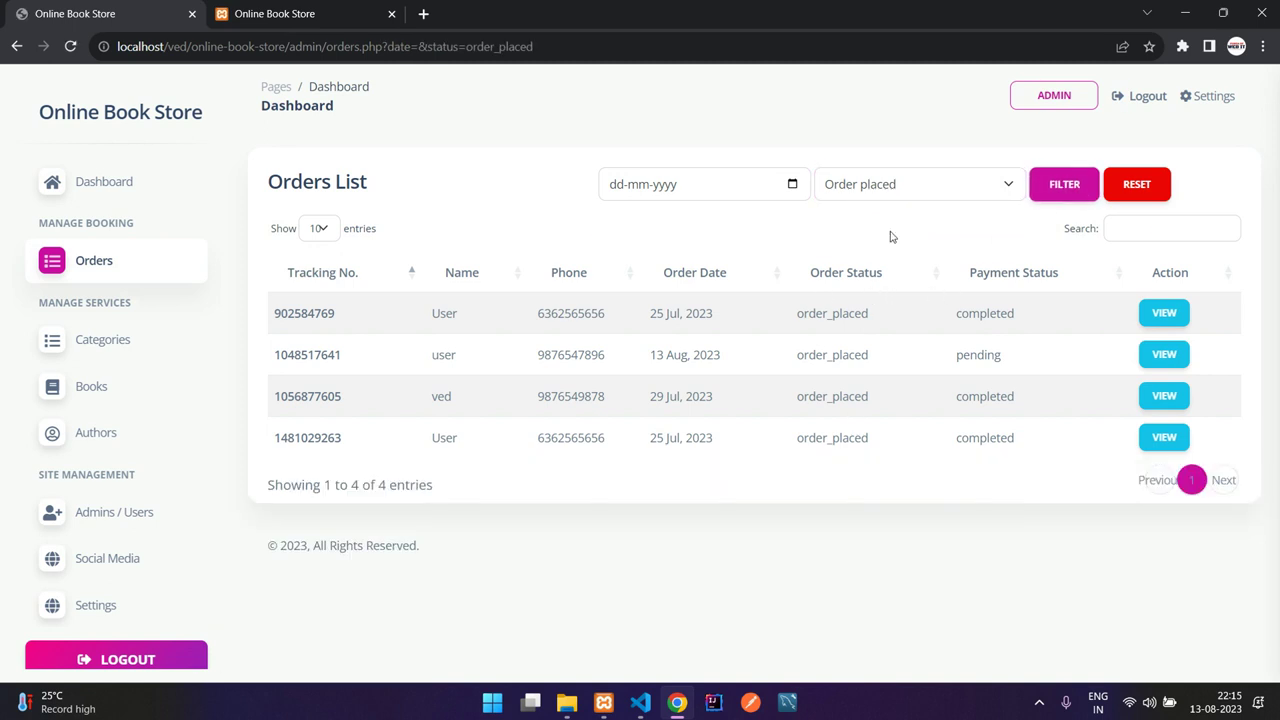
{"action": "left_click", "coordinate": [898, 187]}
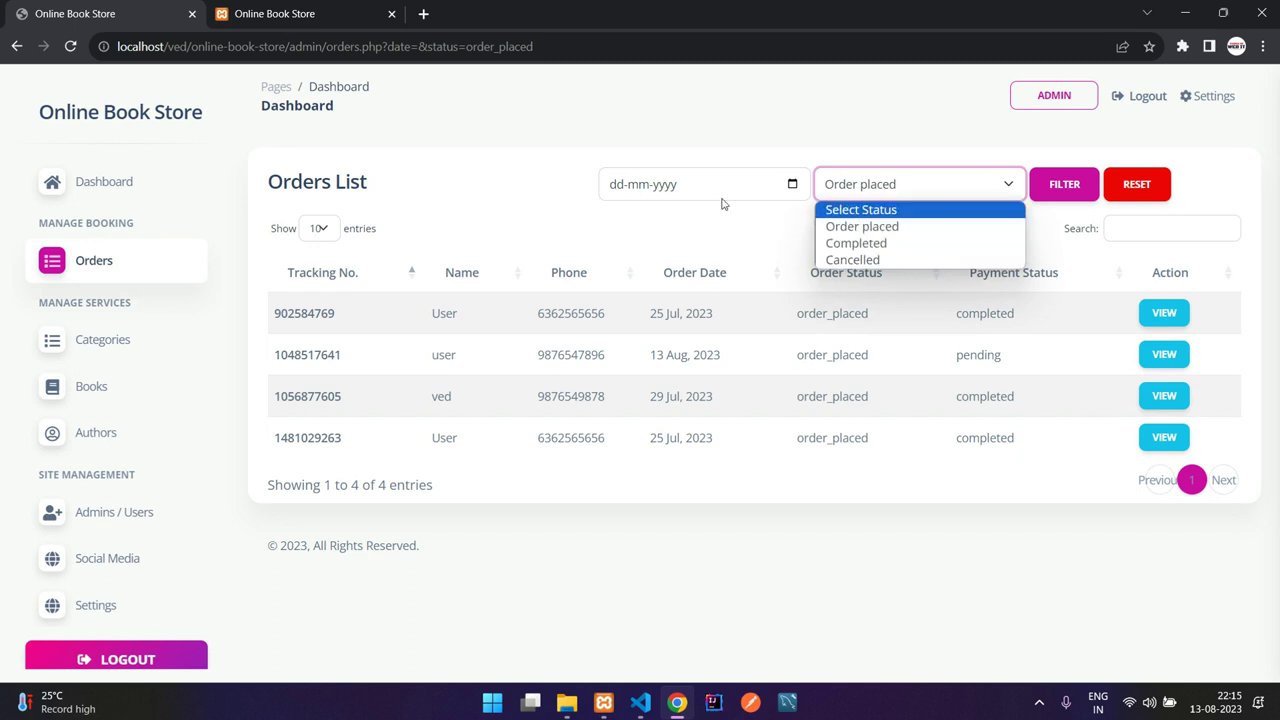
{"action": "left_click", "coordinate": [875, 211]}
{"action": "left_click", "coordinate": [1038, 194]}
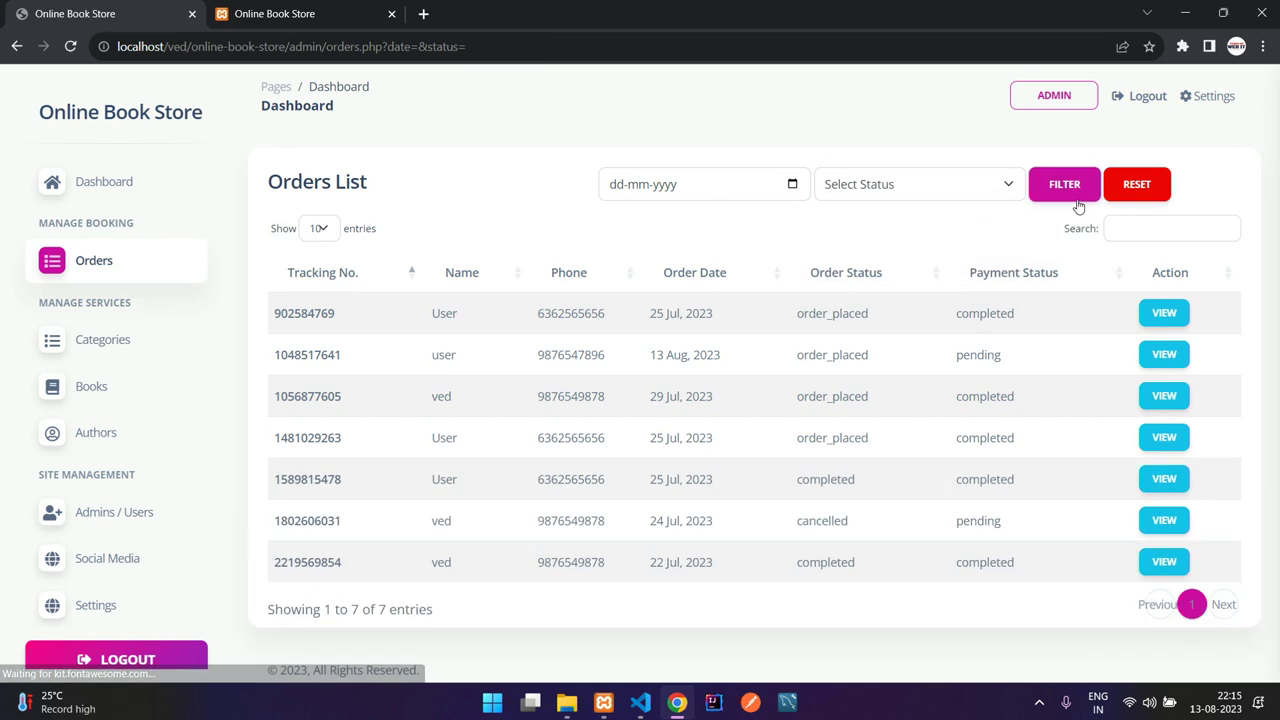
{"action": "left_click", "coordinate": [1130, 196]}
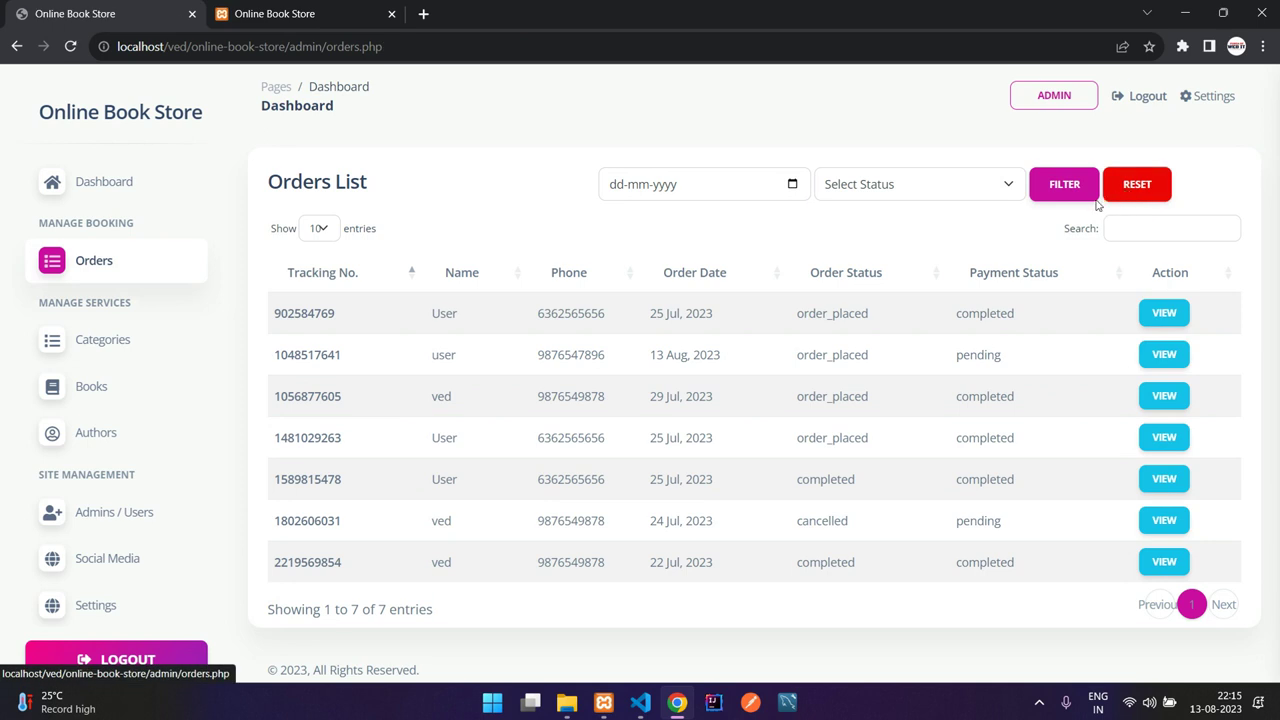
Step: Sort the orders list by order date, bringing the 13 Aug 2023 order to the top
{"action": "left_click", "coordinate": [706, 281]}
{"action": "left_click_drag", "start_coordinate": [655, 313], "coordinate": [698, 313]}
{"action": "left_click", "coordinate": [712, 307]}
{"action": "left_click_drag", "start_coordinate": [349, 314], "coordinate": [651, 314]}
{"action": "left_click", "coordinate": [746, 314]}
Step: Review the 13 Aug order's ordered books and customer contact details
{"action": "left_click", "coordinate": [1164, 312]}
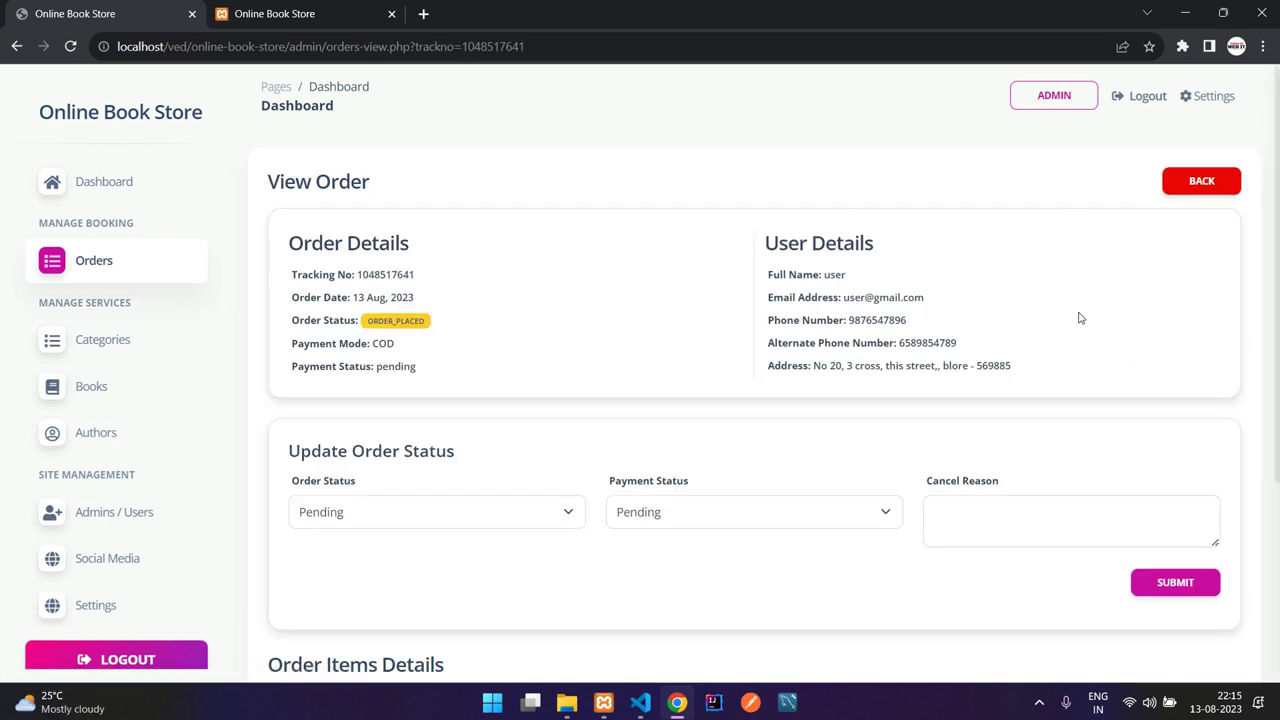
{"action": "scroll", "coordinate": [543, 295], "scroll_direction": "down", "scroll_amount": 3}
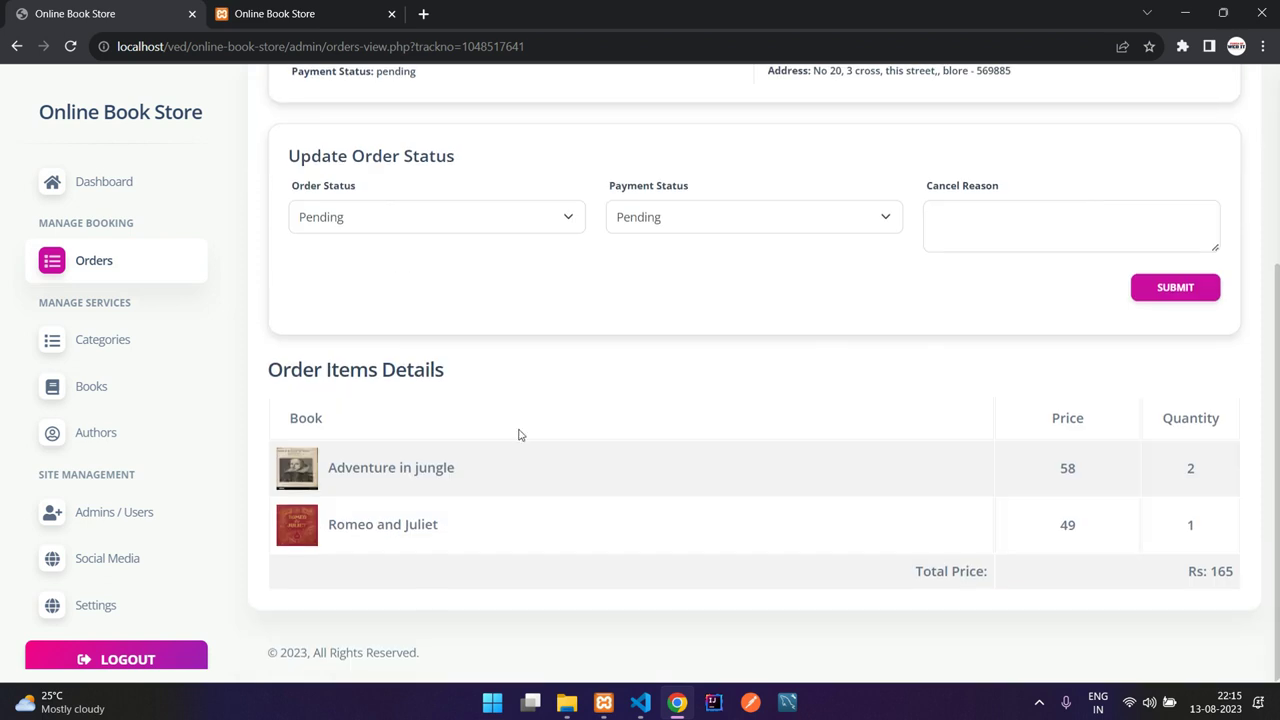
{"action": "left_click_drag", "start_coordinate": [380, 472], "coordinate": [368, 468]}
{"action": "left_click", "coordinate": [390, 549]}
{"action": "left_click", "coordinate": [372, 470]}
{"action": "scroll", "coordinate": [405, 478], "scroll_direction": "up", "scroll_amount": 3}
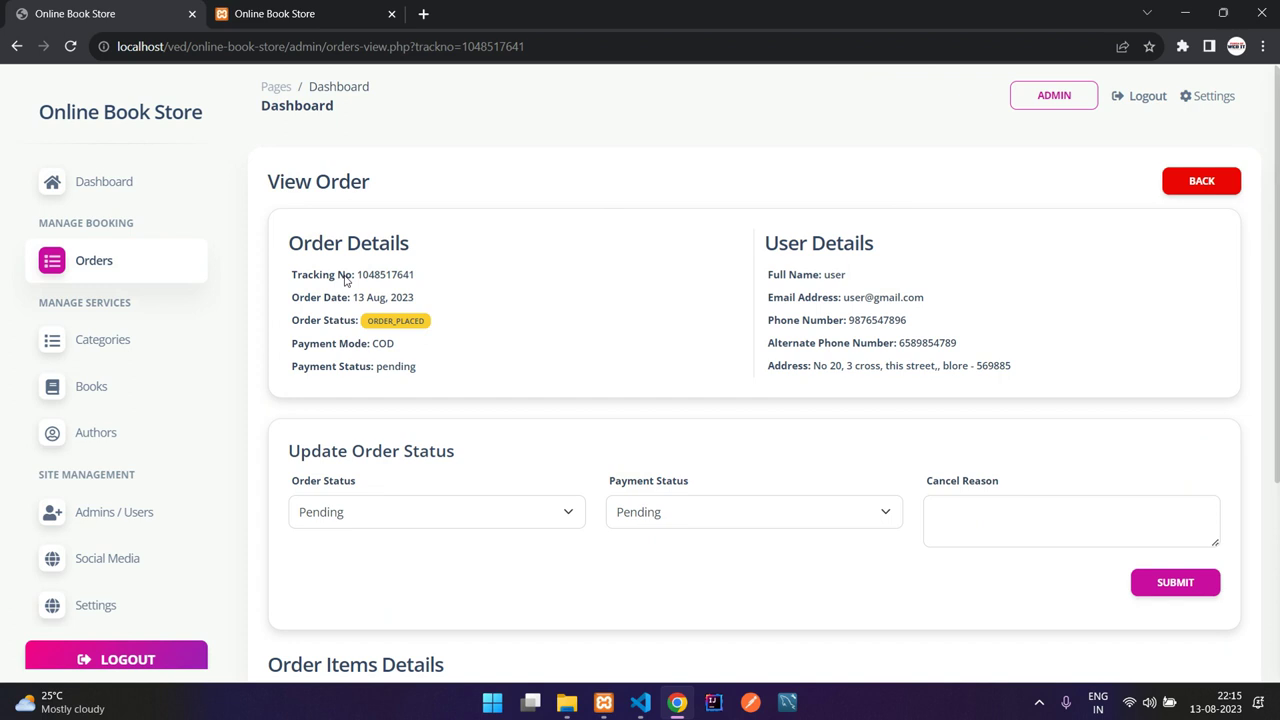
{"action": "left_click_drag", "start_coordinate": [806, 274], "coordinate": [958, 345]}
{"action": "left_click", "coordinate": [967, 362]}
{"action": "scroll", "coordinate": [720, 389], "scroll_direction": "down", "scroll_amount": 1}
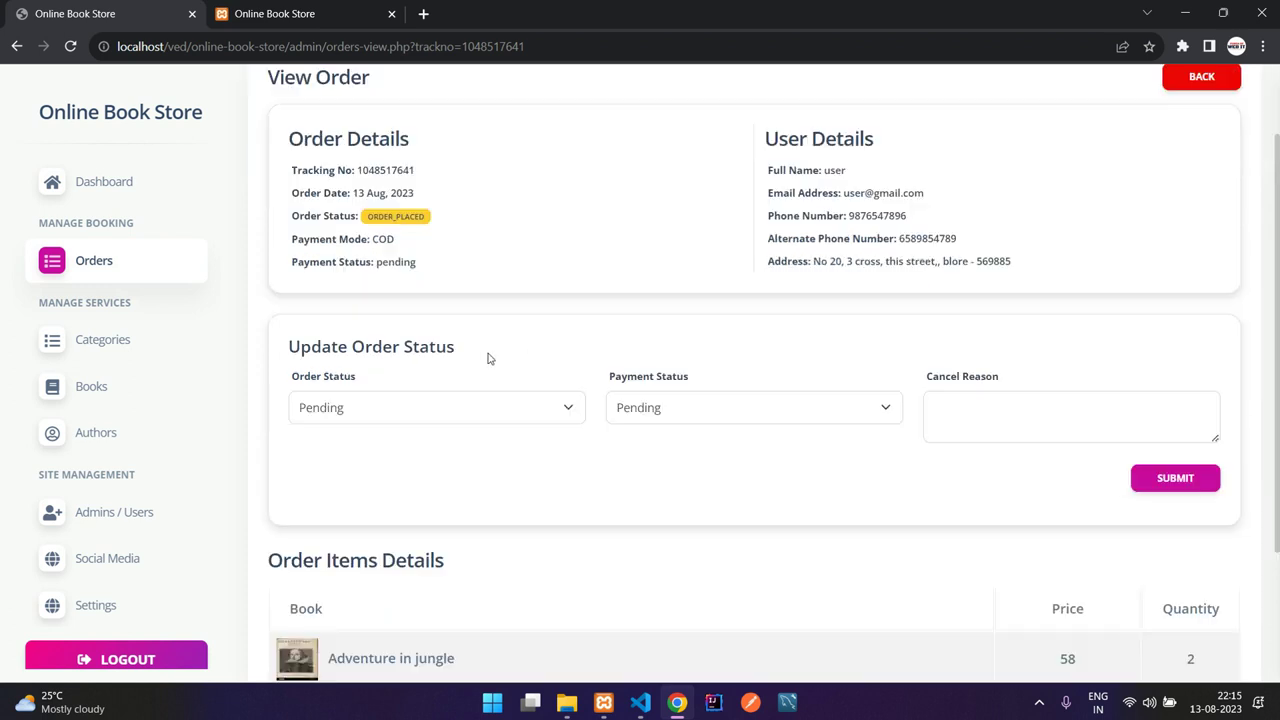
Step: Set both order status and payment status to Completed and submit
{"action": "left_click", "coordinate": [318, 406]}
{"action": "left_click", "coordinate": [357, 450]}
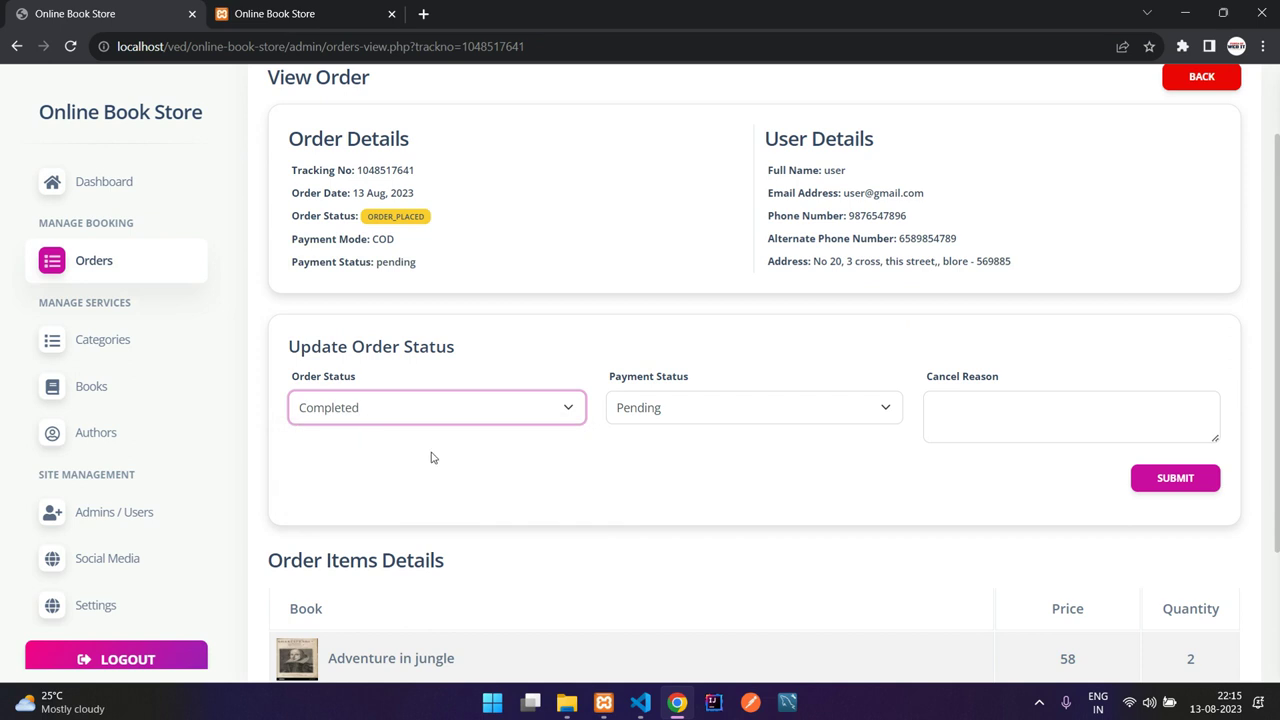
{"action": "left_click", "coordinate": [709, 421]}
{"action": "left_click", "coordinate": [708, 452]}
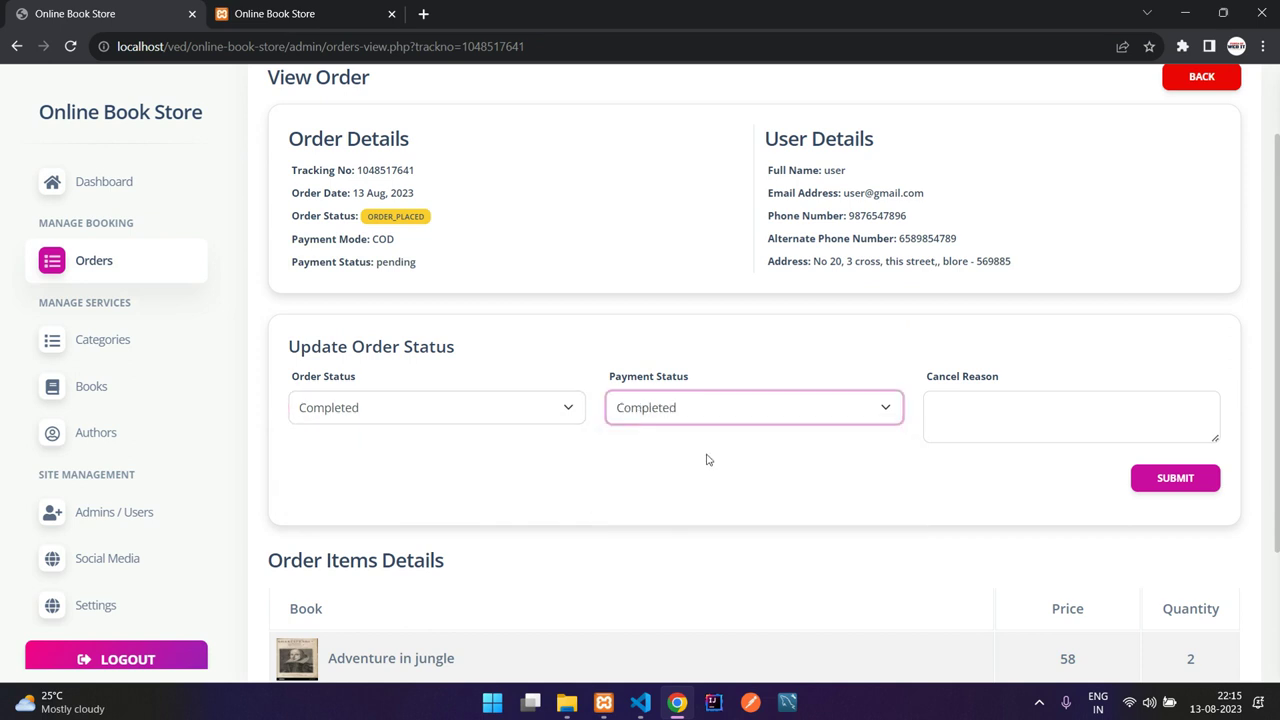
{"action": "left_click", "coordinate": [1175, 478]}
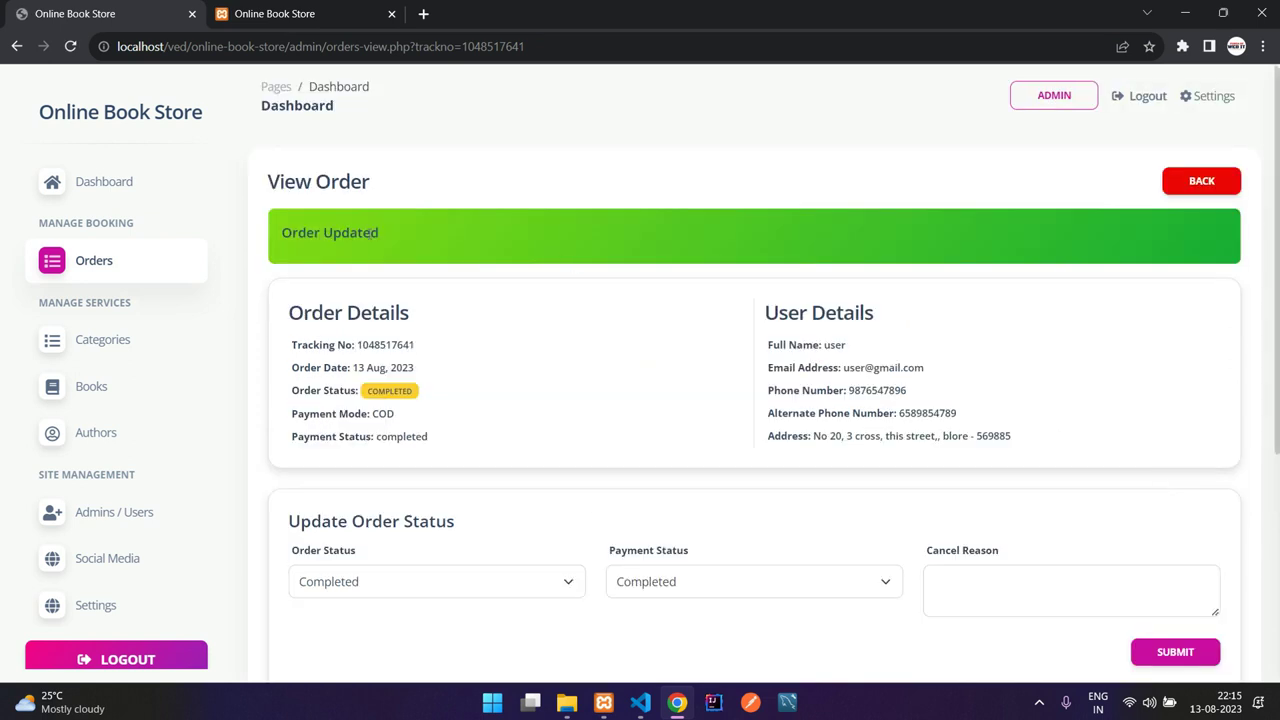
Step: Back in the orders list, re-sort by date and confirm the order shows completed
{"action": "left_click", "coordinate": [1185, 182]}
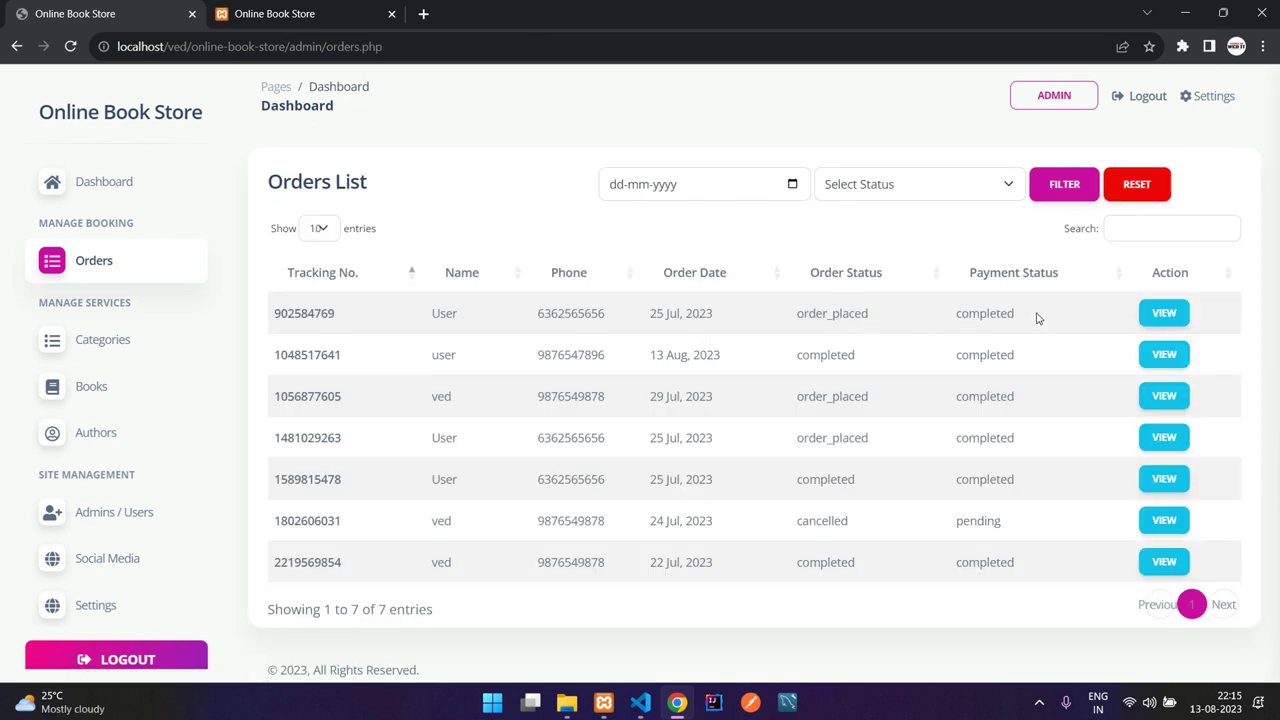
{"action": "left_click", "coordinate": [751, 275]}
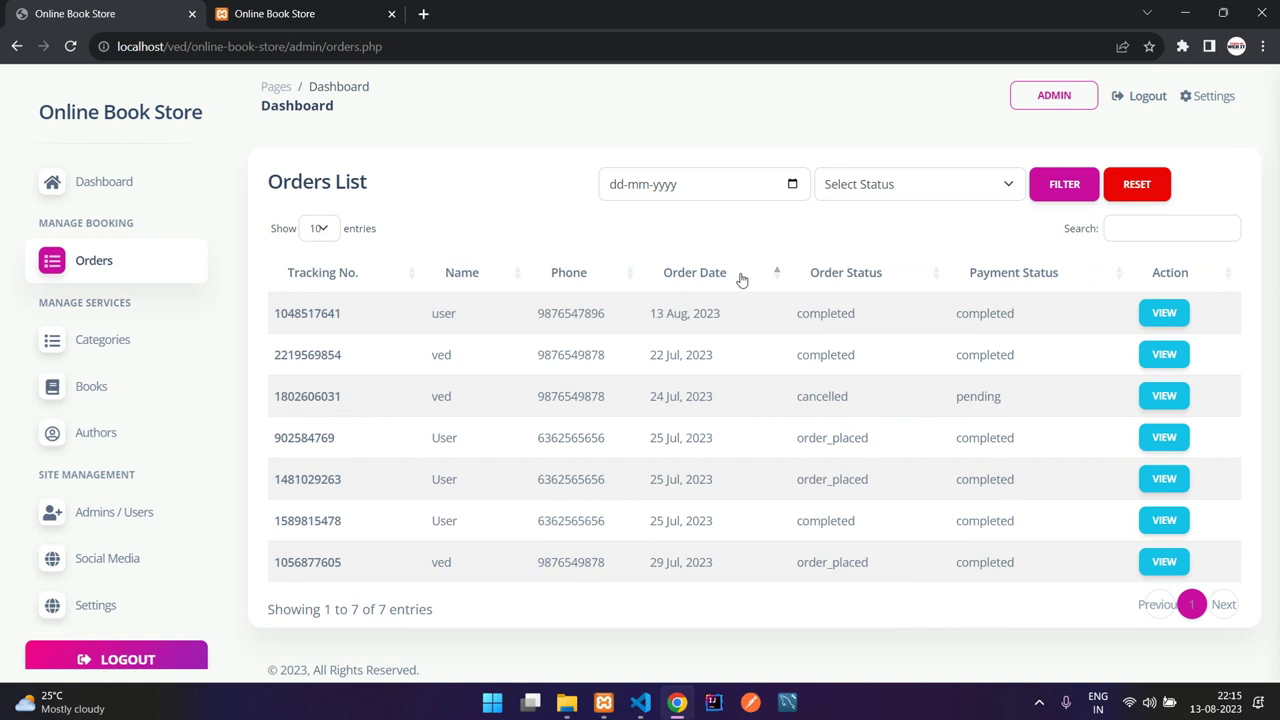
{"action": "left_click_drag", "start_coordinate": [656, 313], "coordinate": [738, 314]}
{"action": "left_click_drag", "start_coordinate": [878, 318], "coordinate": [798, 316]}
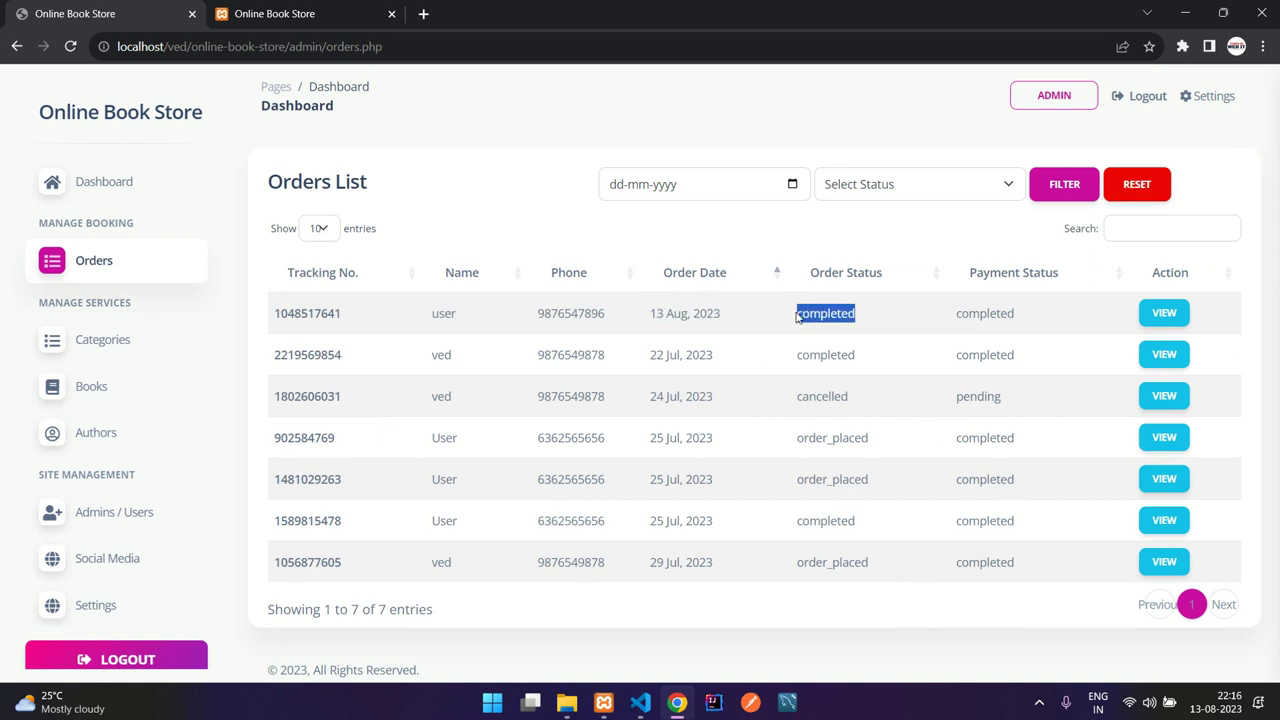
{"action": "left_click", "coordinate": [796, 316]}
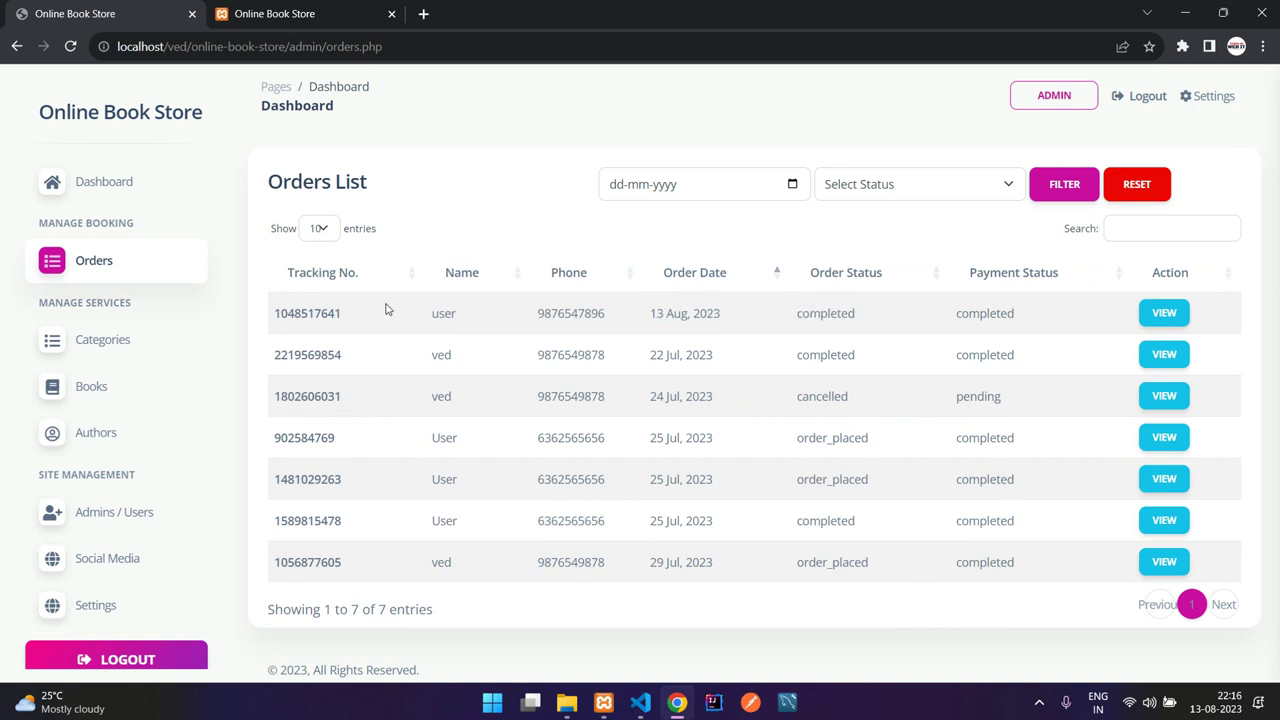
{"action": "left_click", "coordinate": [88, 340]}
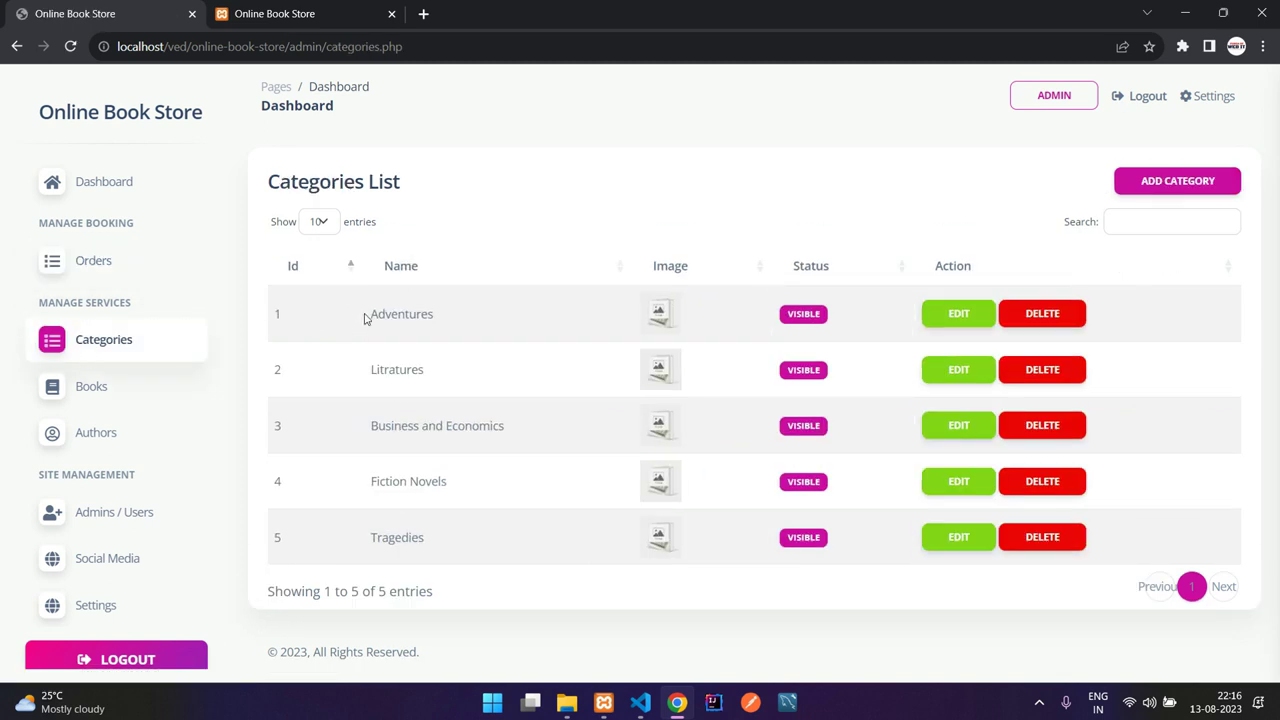
Step: Try out the add-category form's name field and hidden toggle without adding a category
{"action": "left_click_drag", "start_coordinate": [386, 314], "coordinate": [471, 503]}
{"action": "left_click", "coordinate": [480, 503]}
{"action": "left_click", "coordinate": [1228, 184]}
{"action": "left_click", "coordinate": [428, 276]}
{"action": "left_click", "coordinate": [281, 414]}
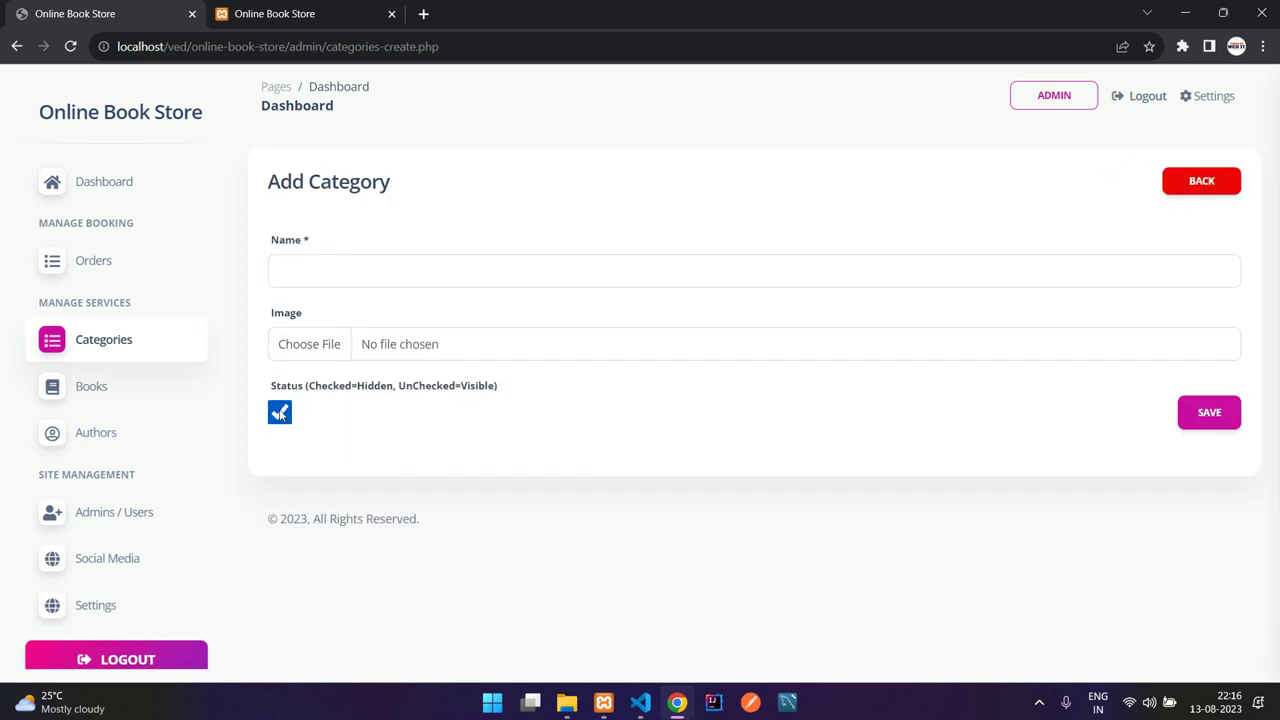
{"action": "left_click", "coordinate": [281, 414]}
{"action": "left_click", "coordinate": [1190, 181]}
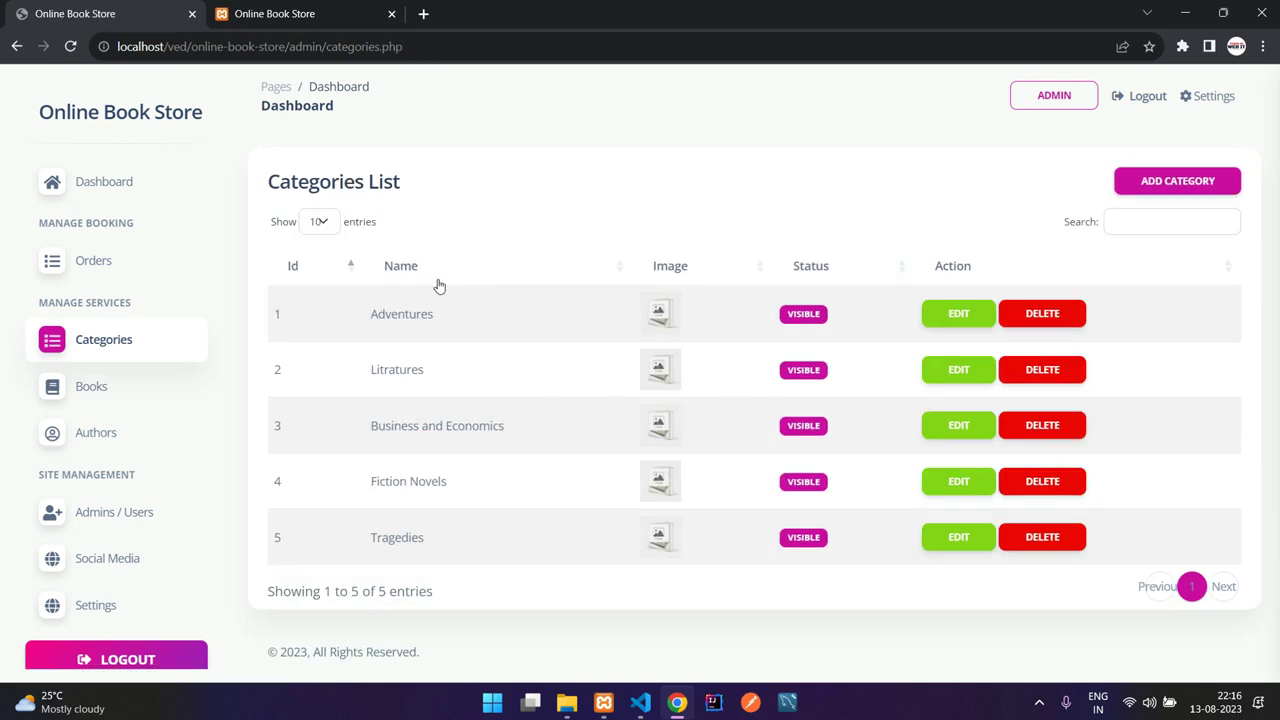
Step: Mark the Litratures category as hidden and update it
{"action": "left_click", "coordinate": [947, 369]}
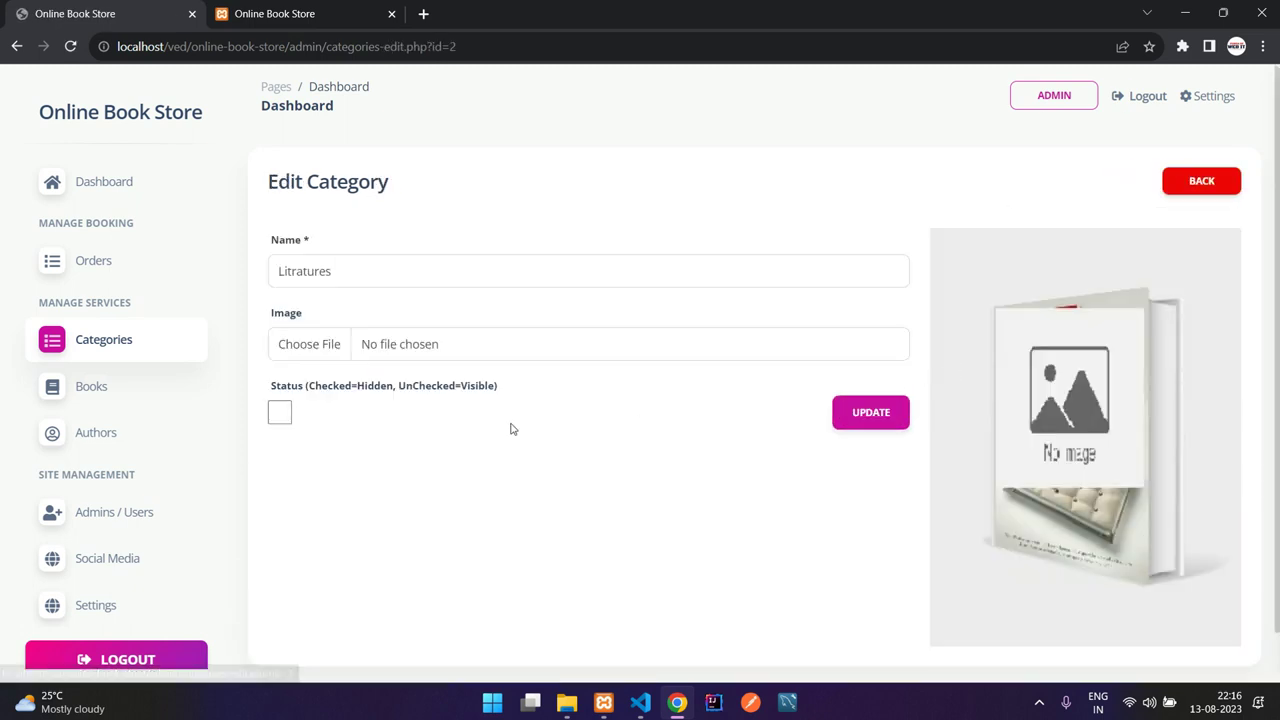
{"action": "left_click", "coordinate": [282, 410]}
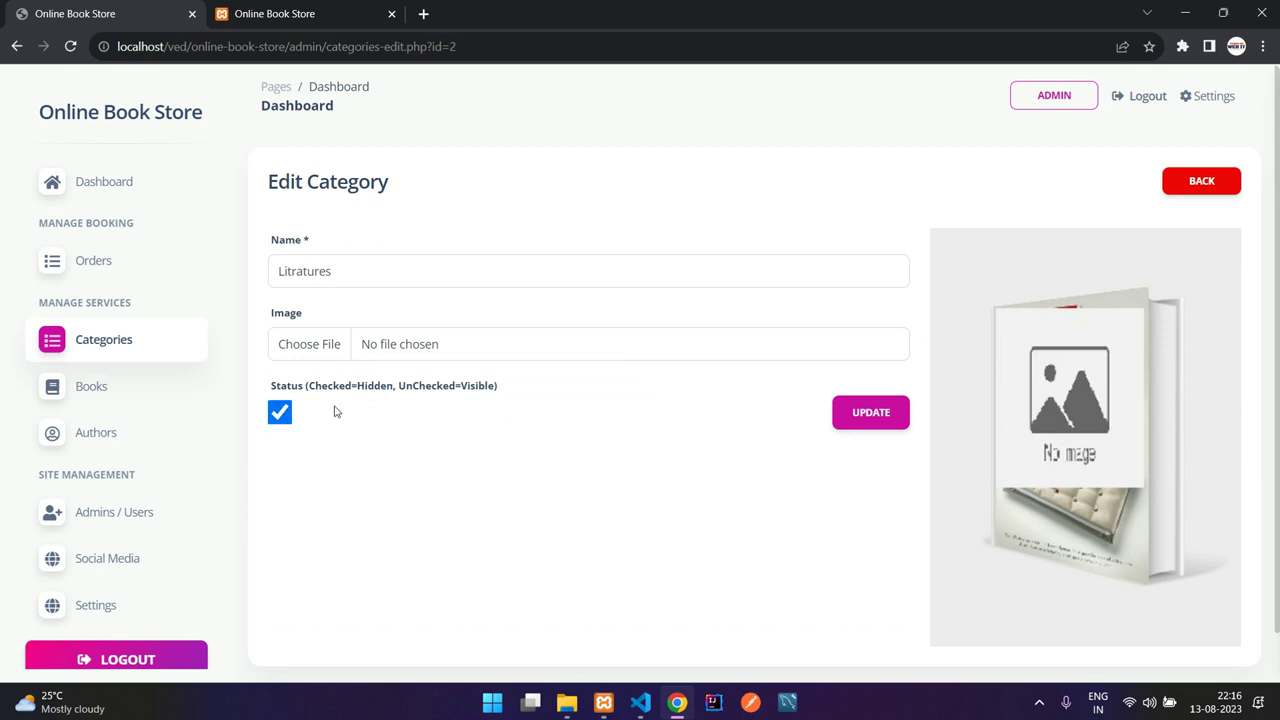
{"action": "left_click", "coordinate": [858, 413]}
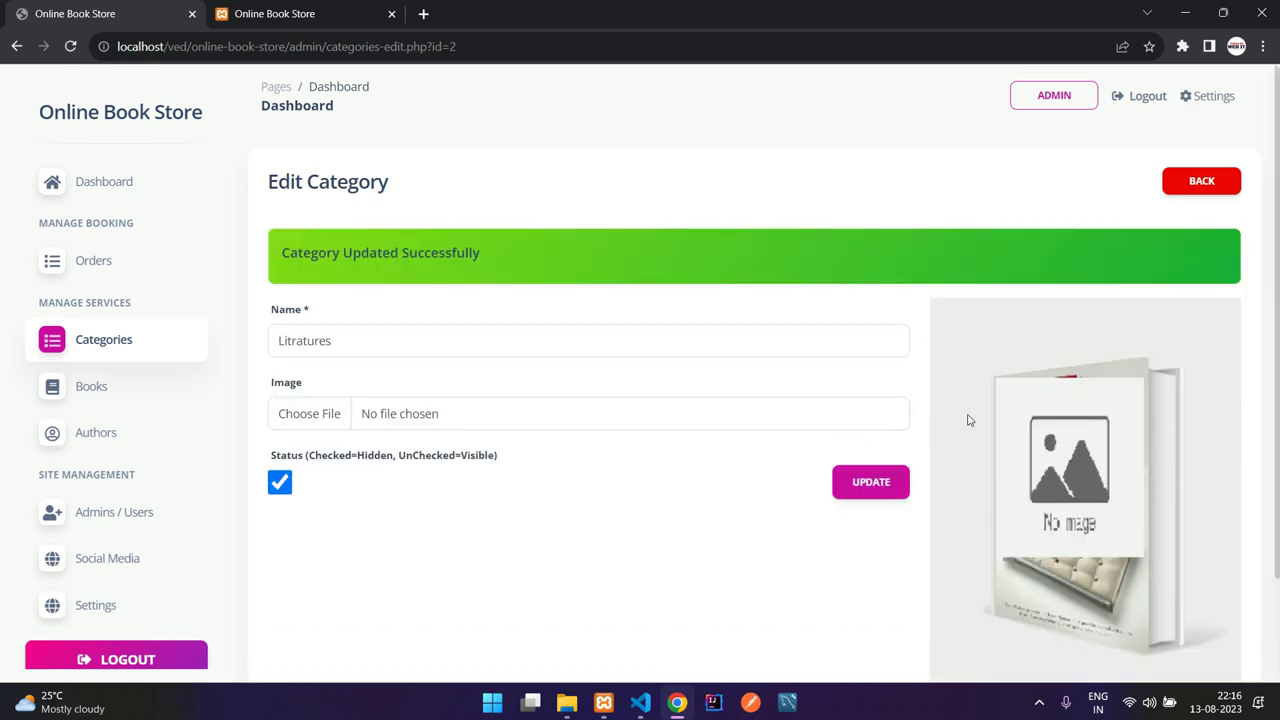
{"action": "left_click", "coordinate": [1166, 190]}
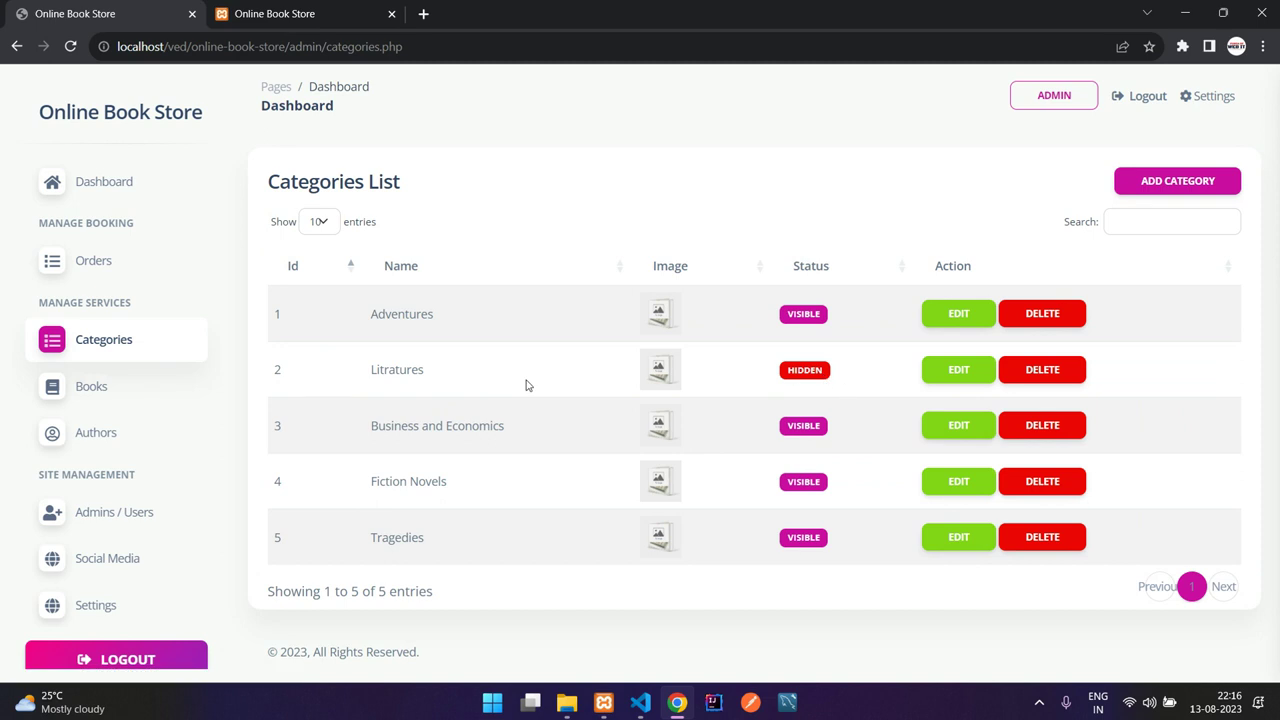
{"action": "left_click_drag", "start_coordinate": [376, 369], "coordinate": [500, 376]}
Step: Open the storefront Books page to check its category filter
{"action": "left_click", "coordinate": [279, 12]}
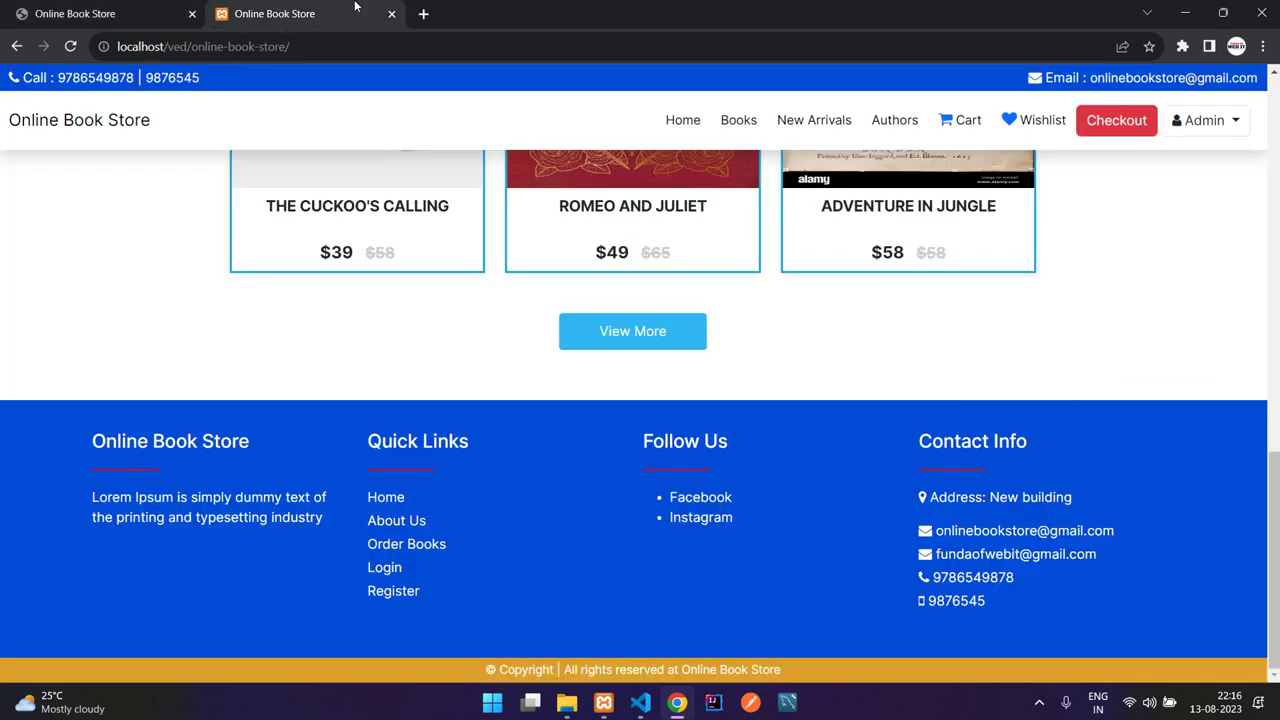
{"action": "scroll", "coordinate": [449, 246], "scroll_direction": "up", "scroll_amount": 7}
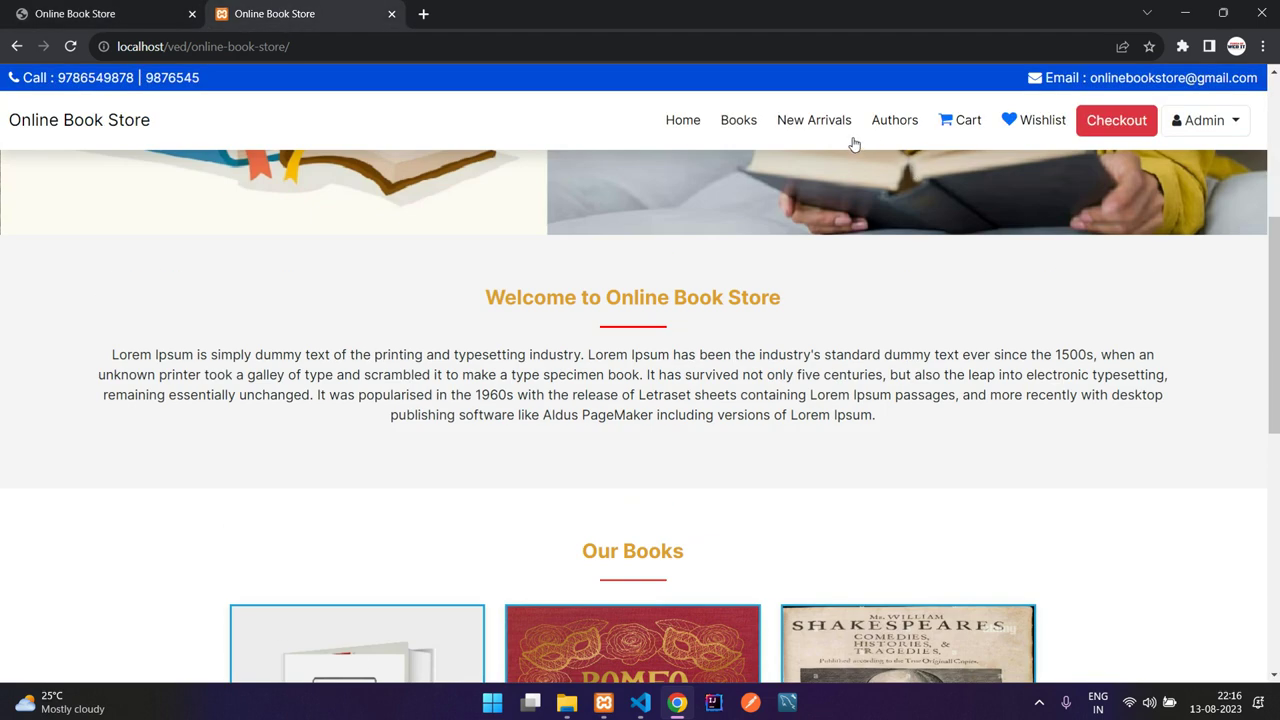
{"action": "left_click", "coordinate": [742, 120]}
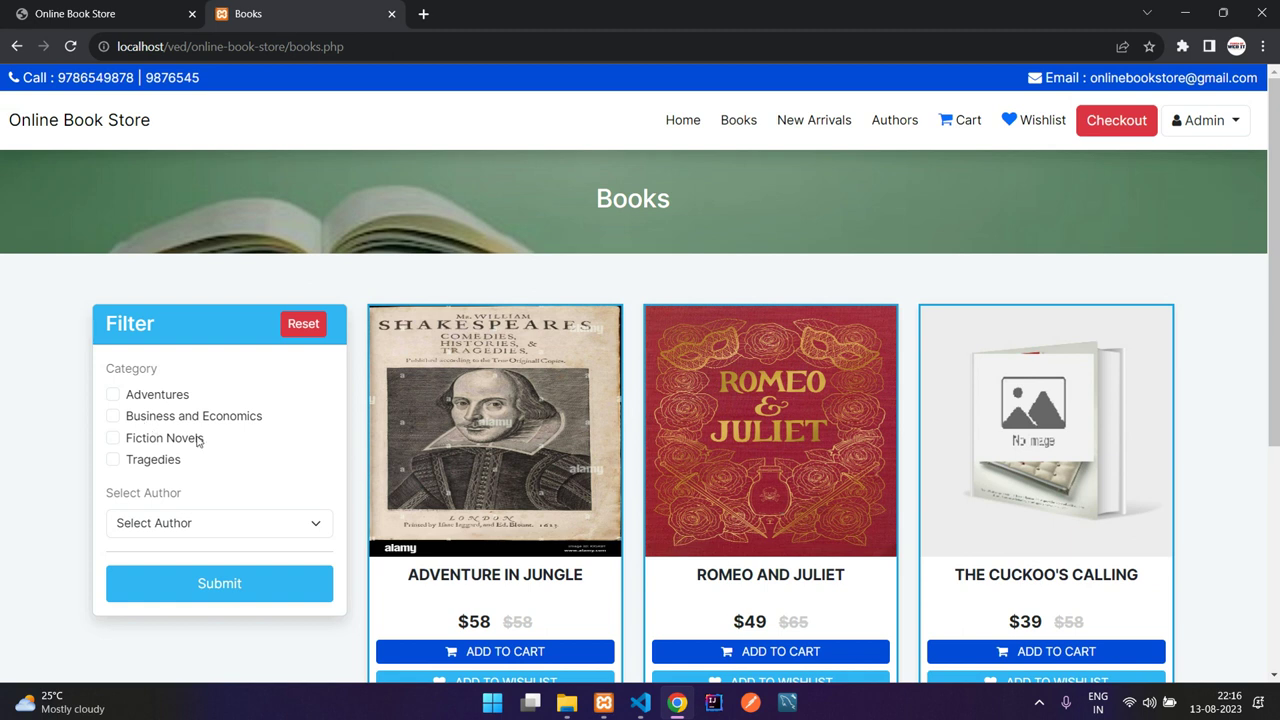
{"action": "left_click", "coordinate": [140, 14]}
Step: Untick Status on the Litratures category to make it visible and update it
{"action": "left_click", "coordinate": [966, 376]}
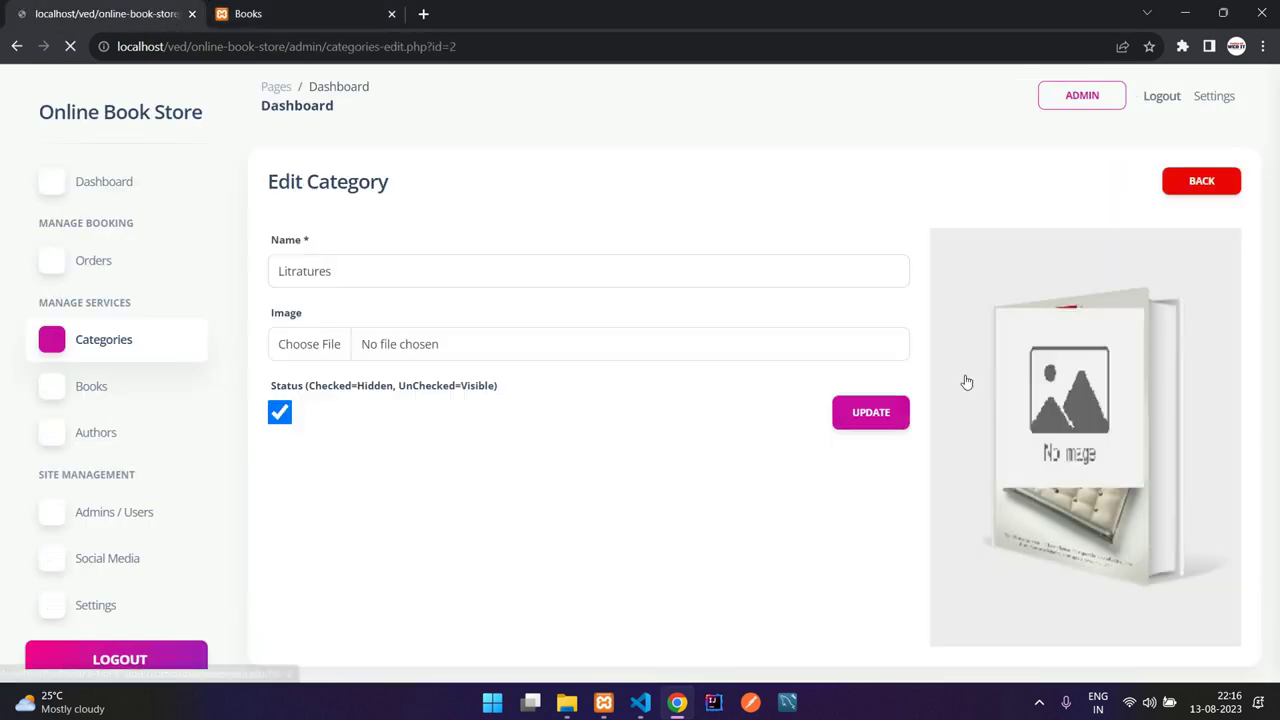
{"action": "left_click", "coordinate": [280, 412]}
{"action": "left_click", "coordinate": [868, 418]}
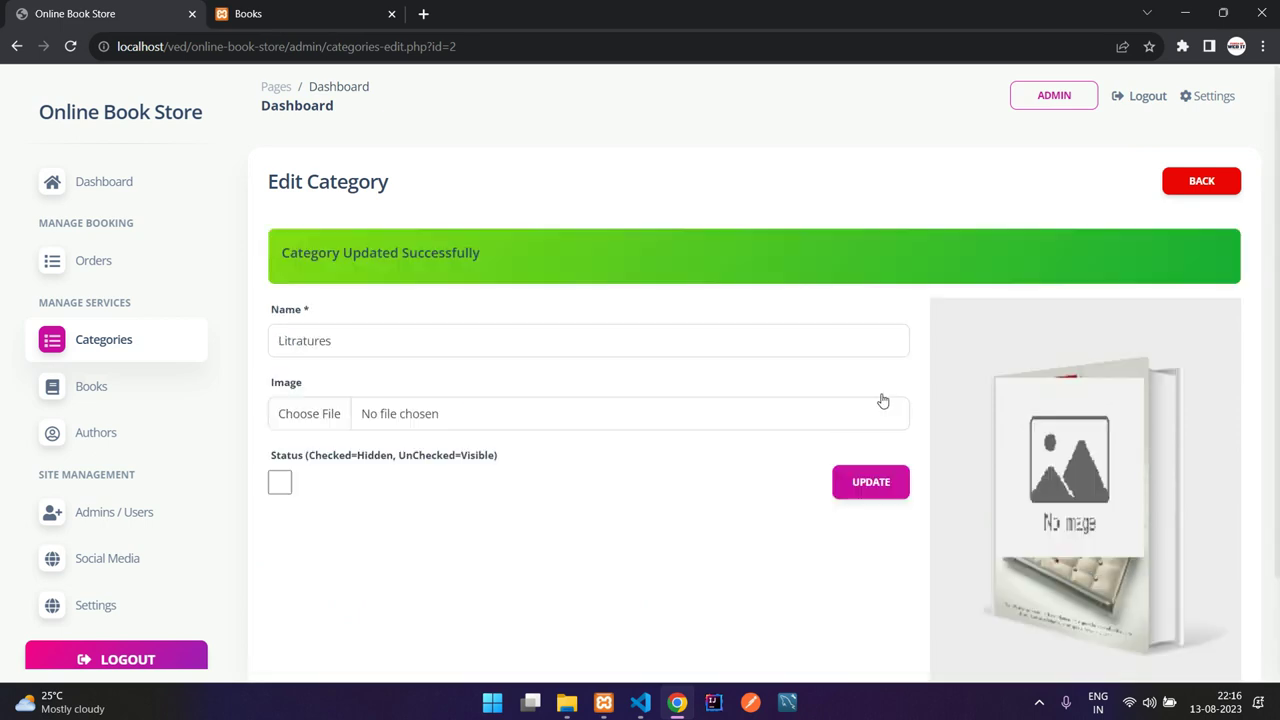
{"action": "left_click", "coordinate": [1201, 181]}
Step: Reload the storefront Books page to confirm Litratures returns, then show the admin Books List
{"action": "left_click", "coordinate": [250, 14]}
{"action": "left_click", "coordinate": [69, 47]}
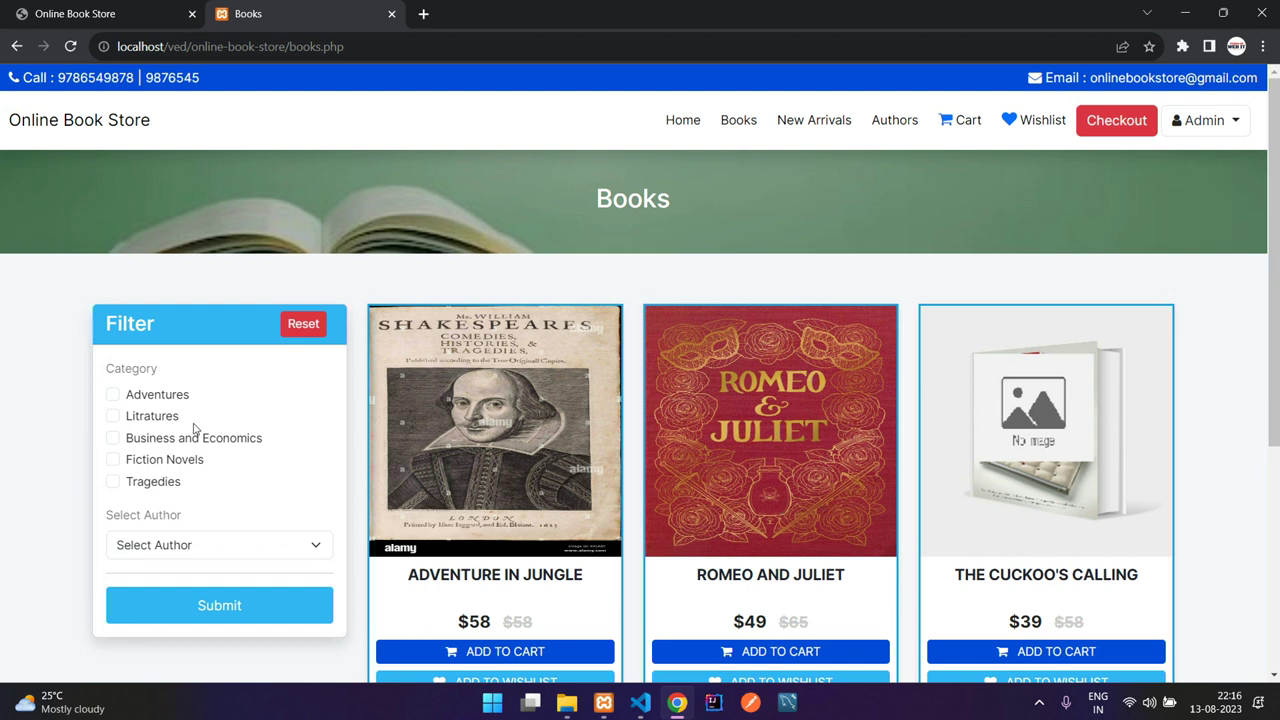
{"action": "left_click", "coordinate": [37, 13]}
{"action": "left_click", "coordinate": [93, 386]}
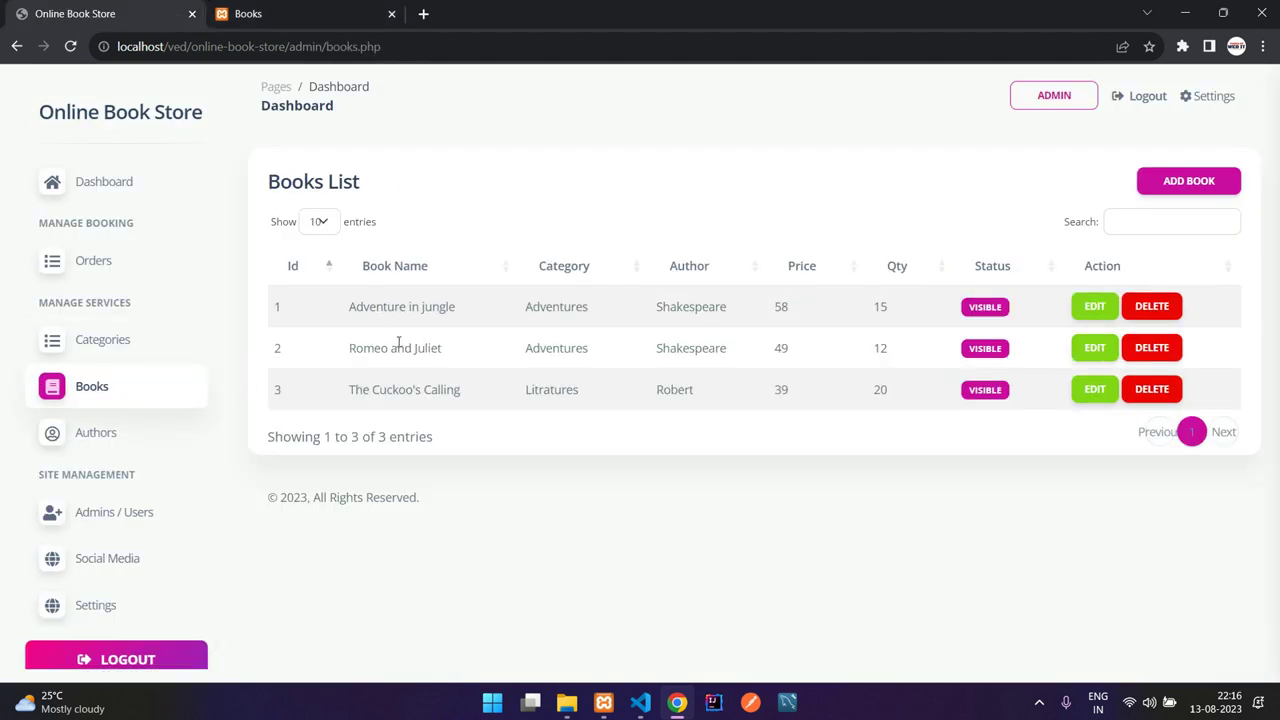
{"action": "left_click_drag", "start_coordinate": [355, 309], "coordinate": [529, 306]}
{"action": "left_click", "coordinate": [451, 313]}
{"action": "left_click", "coordinate": [88, 444]}
{"action": "left_click_drag", "start_coordinate": [443, 327], "coordinate": [509, 374]}
{"action": "left_click", "coordinate": [509, 374]}
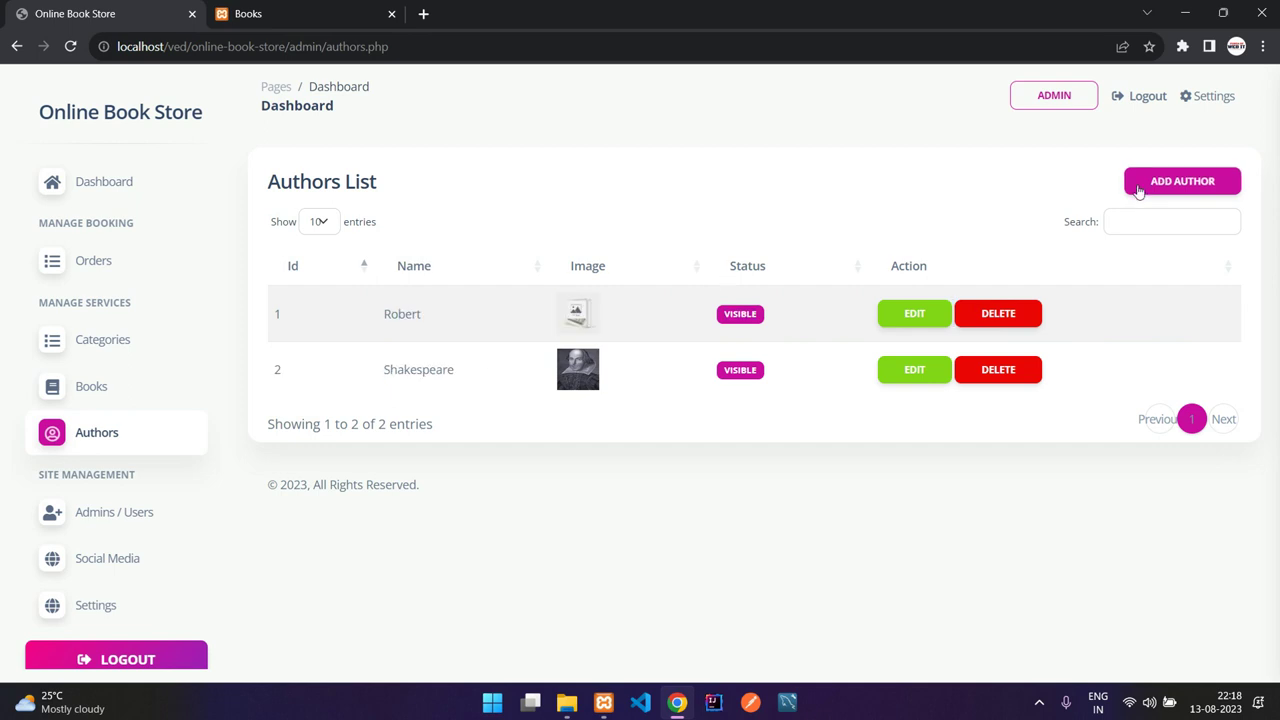
{"action": "left_click", "coordinate": [1138, 191]}
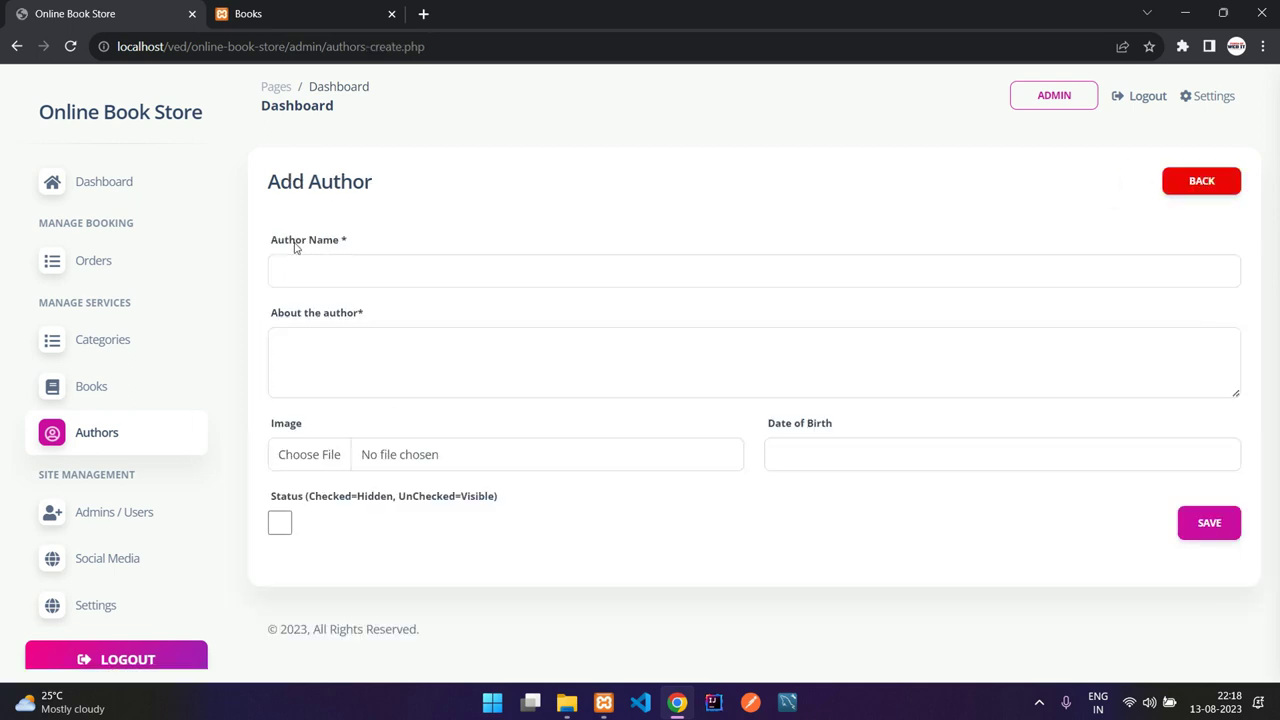
{"action": "left_click", "coordinate": [378, 264]}
{"action": "type", "text": "aa"}
{"action": "left_click", "coordinate": [364, 343]}
{"action": "type", "text": "a"}
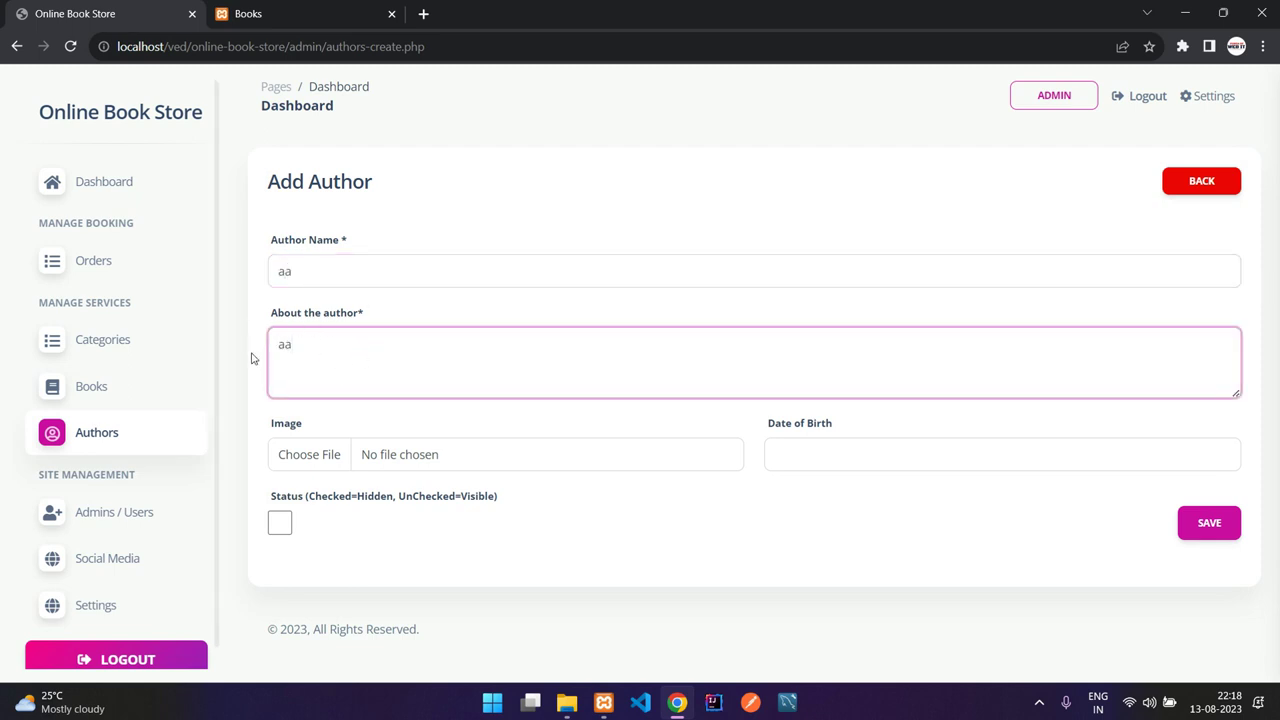
{"action": "left_click_drag", "start_coordinate": [268, 431], "coordinate": [643, 426]}
{"action": "left_click", "coordinate": [771, 430]}
{"action": "left_click_drag", "start_coordinate": [771, 430], "coordinate": [806, 429]}
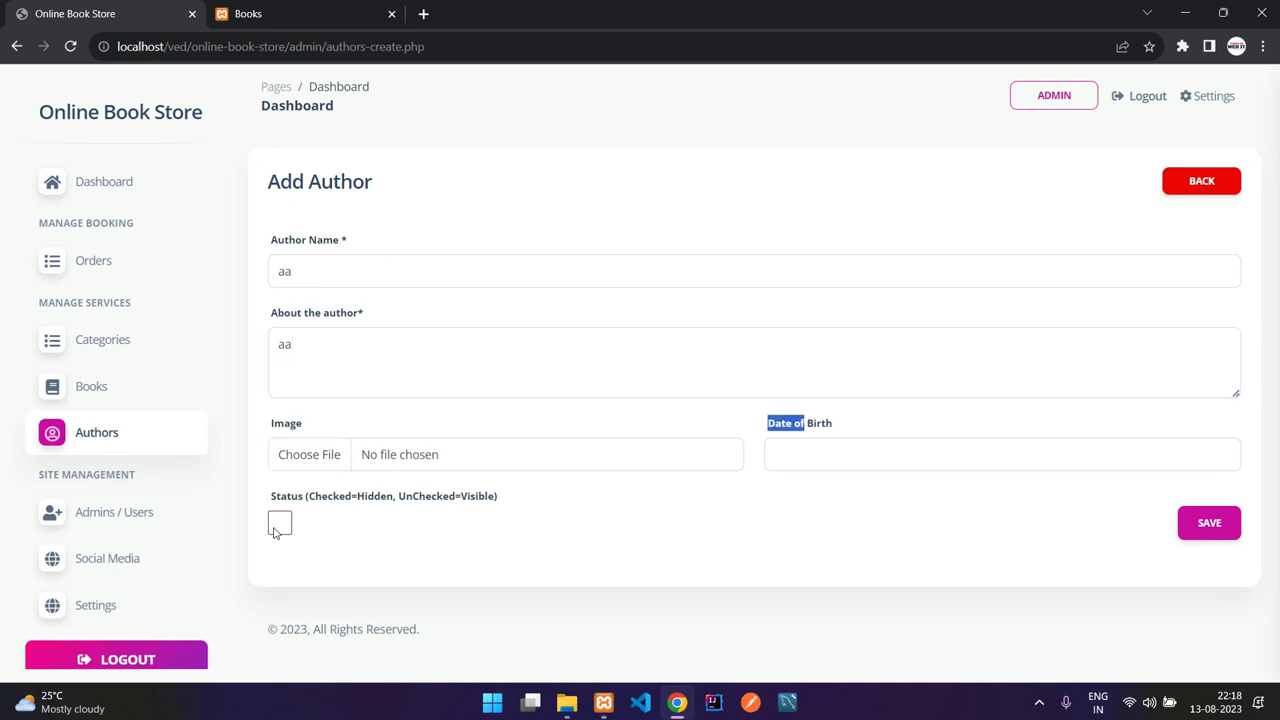
{"action": "left_click", "coordinate": [280, 527]}
{"action": "left_click", "coordinate": [284, 528]}
{"action": "left_click", "coordinate": [1190, 192]}
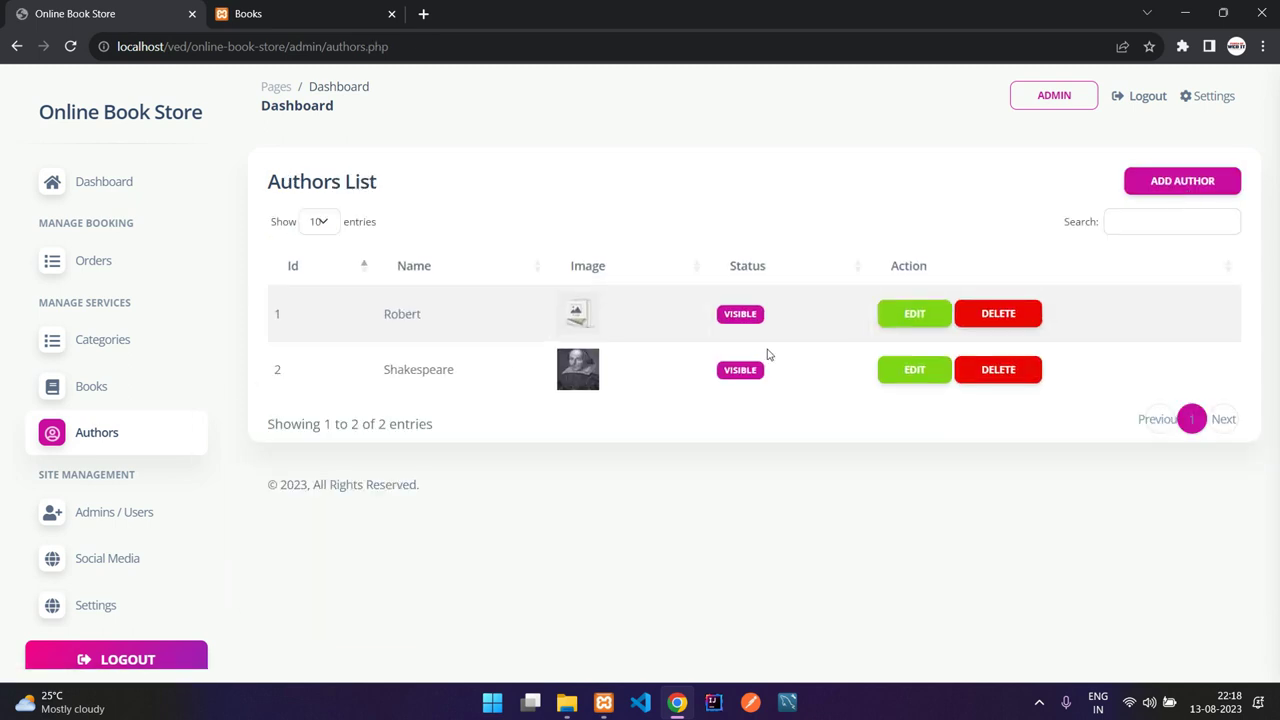
{"action": "left_click_drag", "start_coordinate": [384, 314], "coordinate": [463, 380]}
{"action": "left_click", "coordinate": [321, 388]}
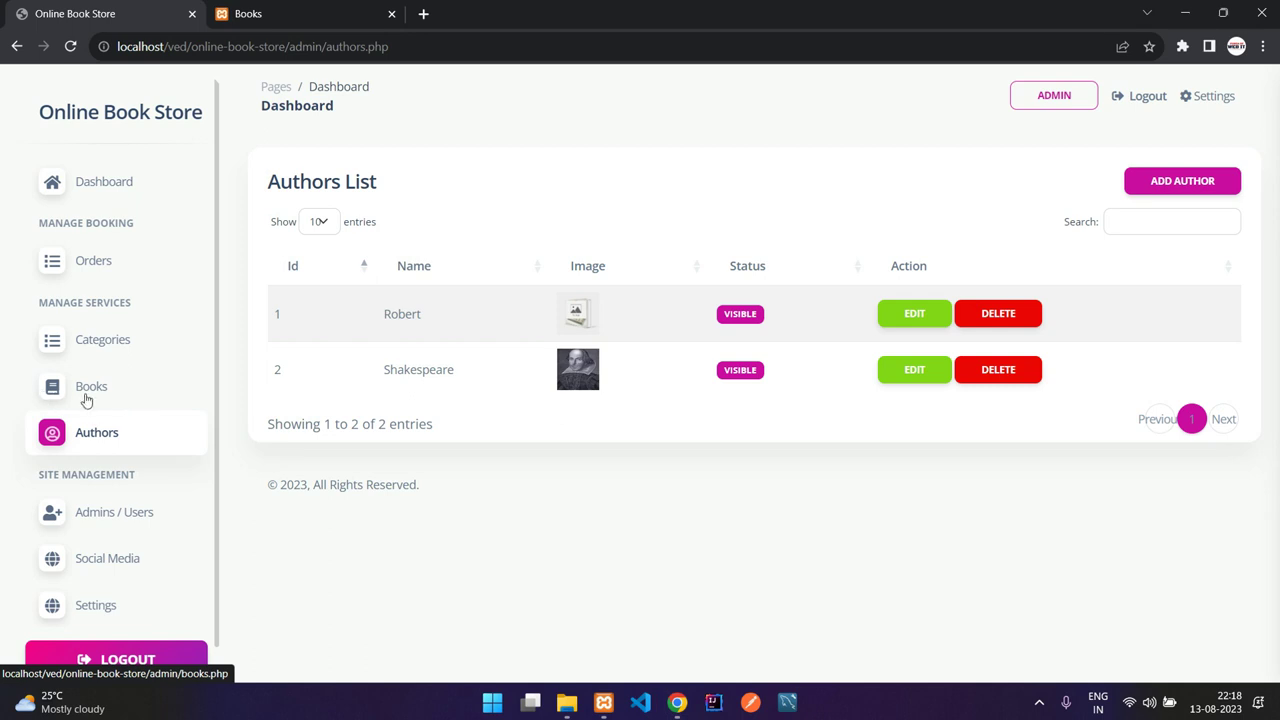
{"action": "left_click", "coordinate": [86, 399]}
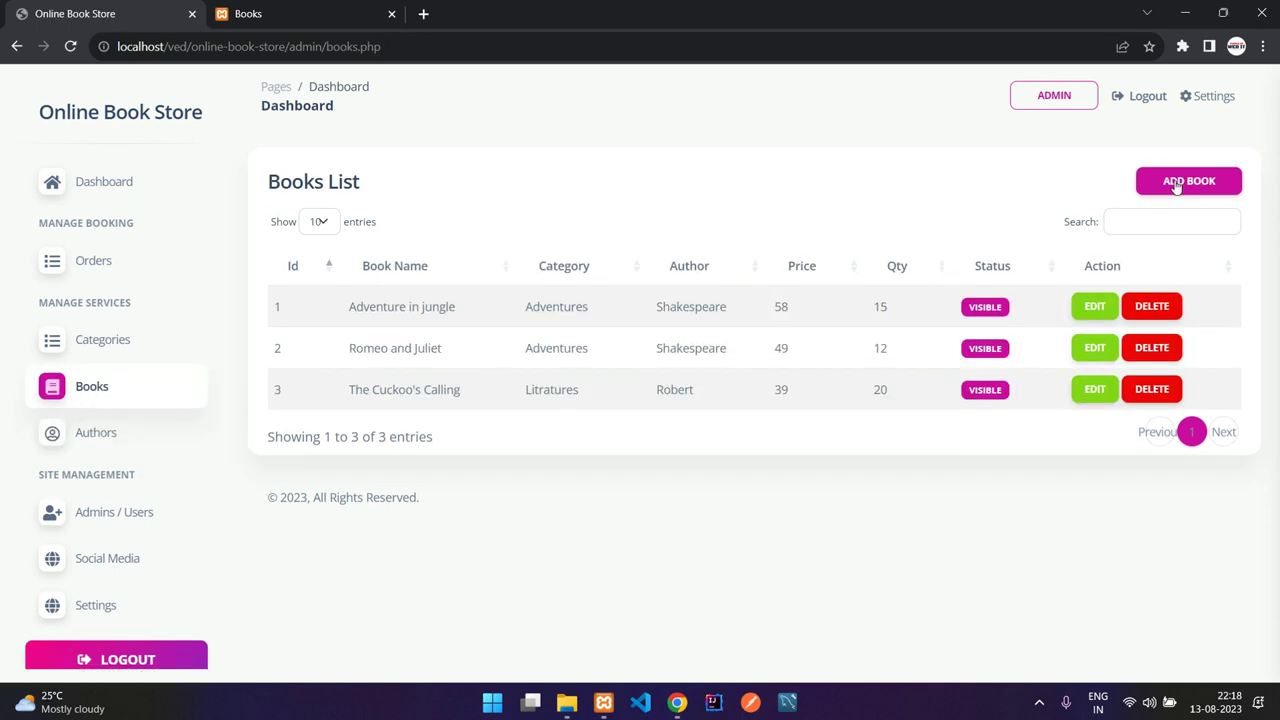
Step: Start a new book draft with the Litratures category and Robert as its author
{"action": "left_click", "coordinate": [1177, 182]}
{"action": "left_click", "coordinate": [341, 270]}
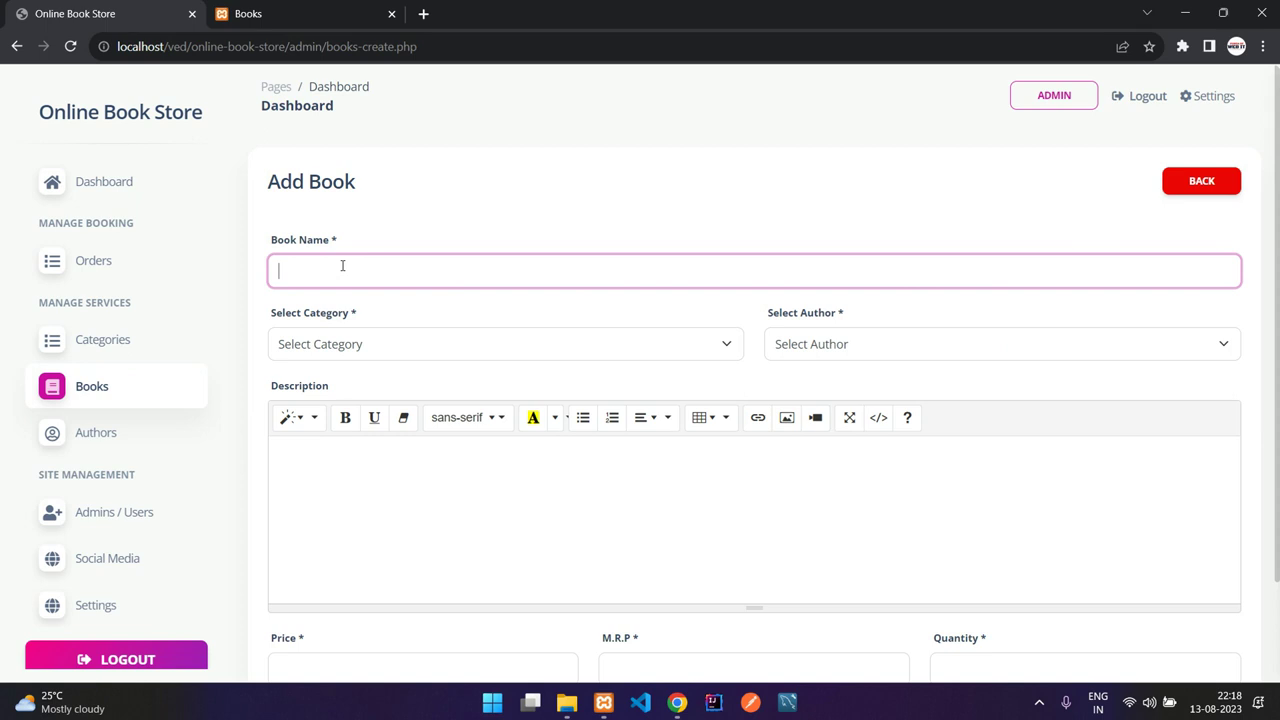
{"action": "left_click", "coordinate": [555, 344]}
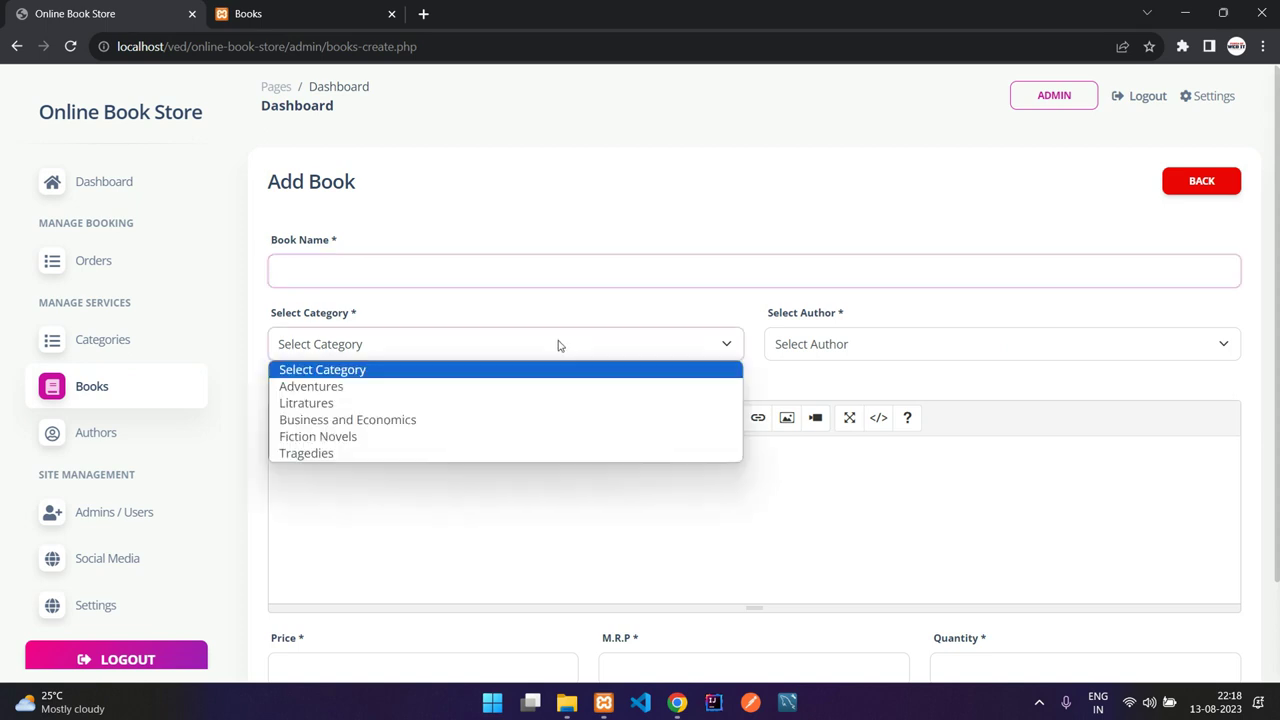
{"action": "left_click", "coordinate": [462, 403]}
{"action": "left_click", "coordinate": [915, 352]}
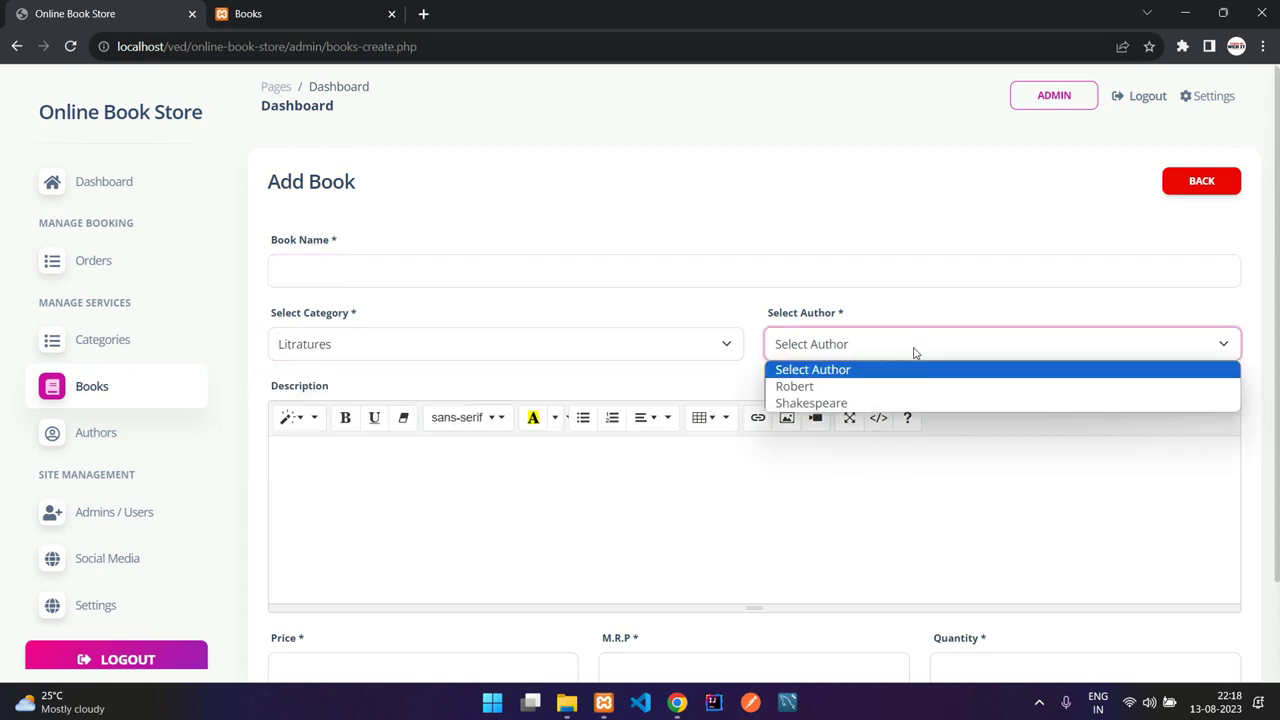
{"action": "left_click", "coordinate": [908, 383]}
Step: Move through the new book's price and M.R.P fields
{"action": "scroll", "coordinate": [690, 380], "scroll_direction": "down", "scroll_amount": 3}
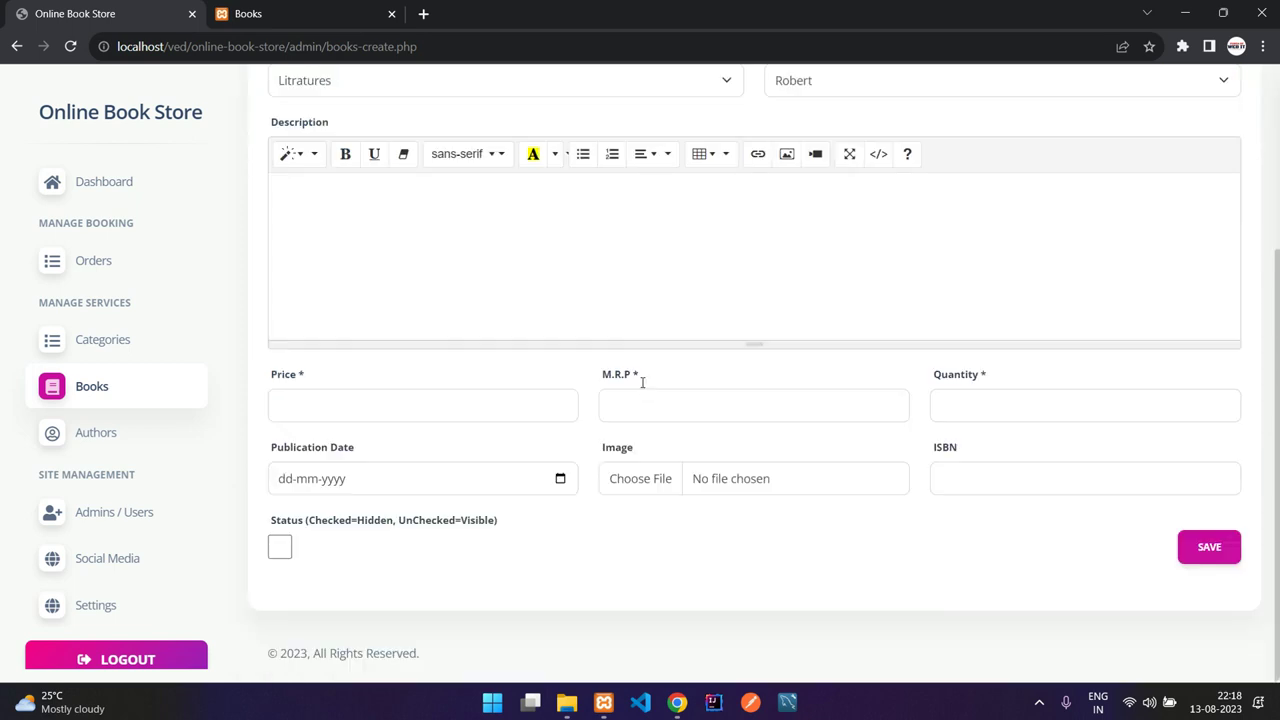
{"action": "scroll", "coordinate": [555, 388], "scroll_direction": "up", "scroll_amount": 2}
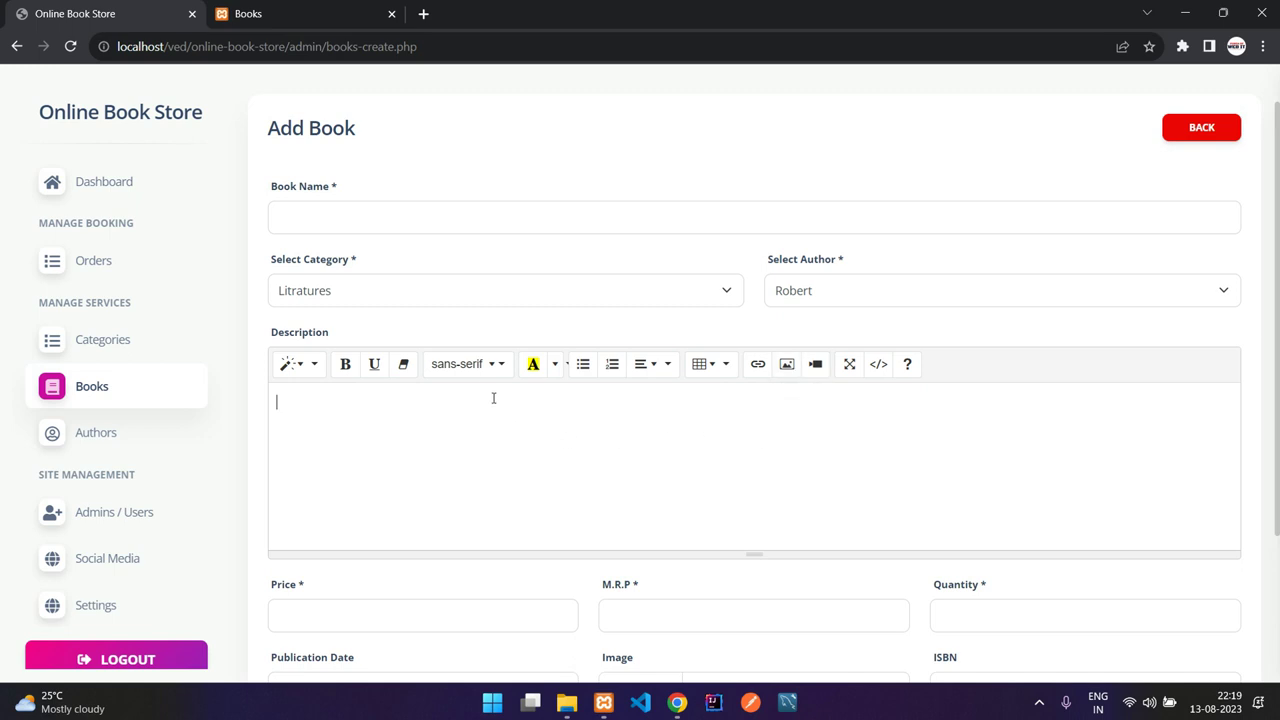
{"action": "scroll", "coordinate": [520, 446], "scroll_direction": "down", "scroll_amount": 1}
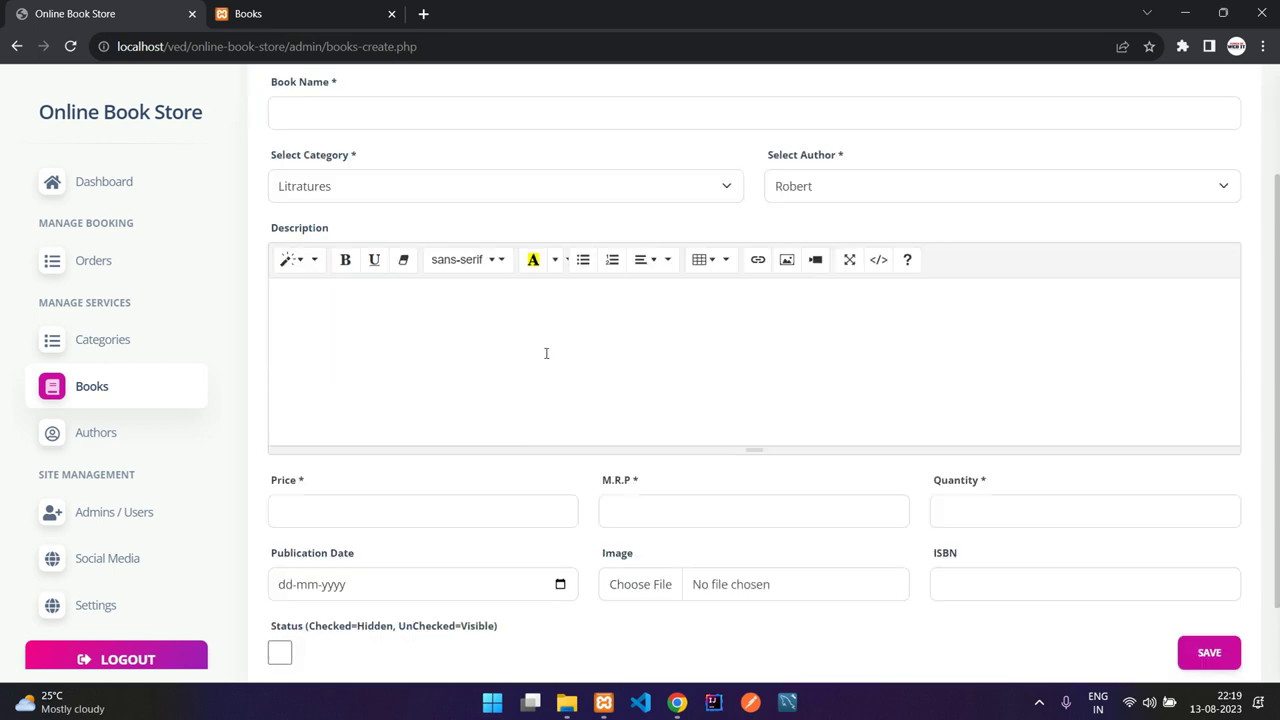
{"action": "scroll", "coordinate": [544, 342], "scroll_direction": "down", "scroll_amount": 1}
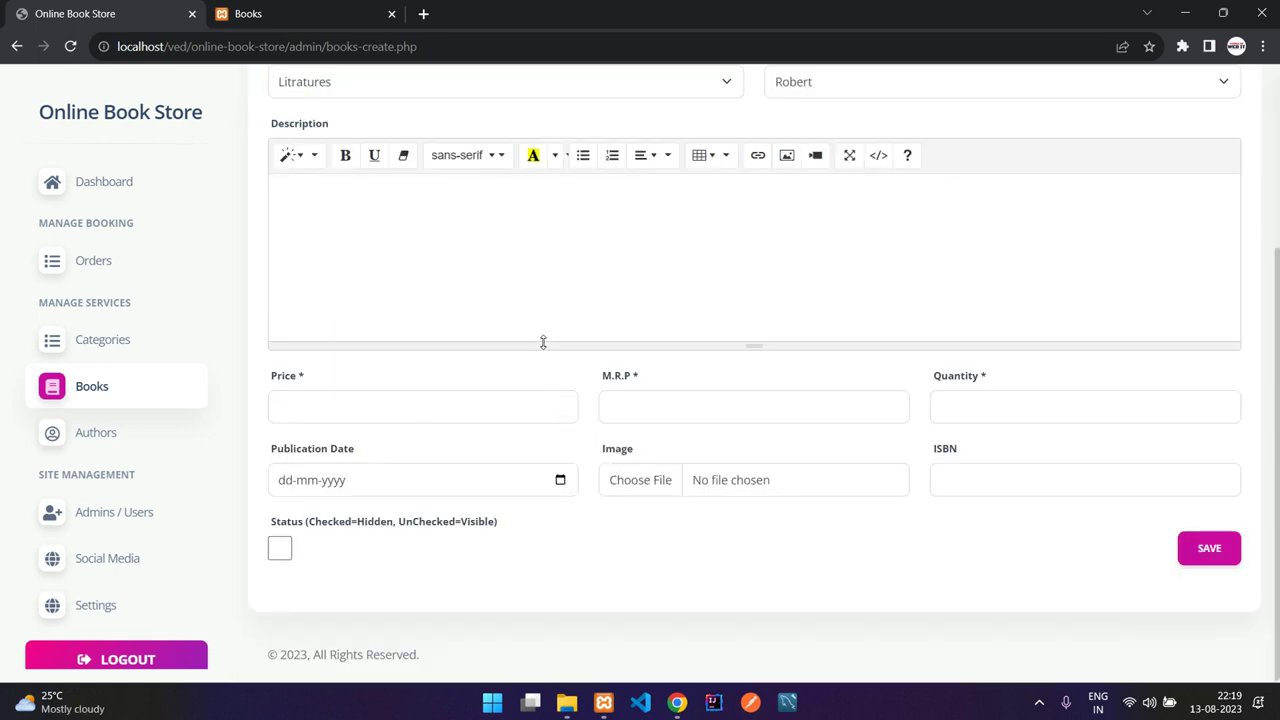
{"action": "left_click", "coordinate": [425, 411]}
{"action": "left_click", "coordinate": [681, 411]}
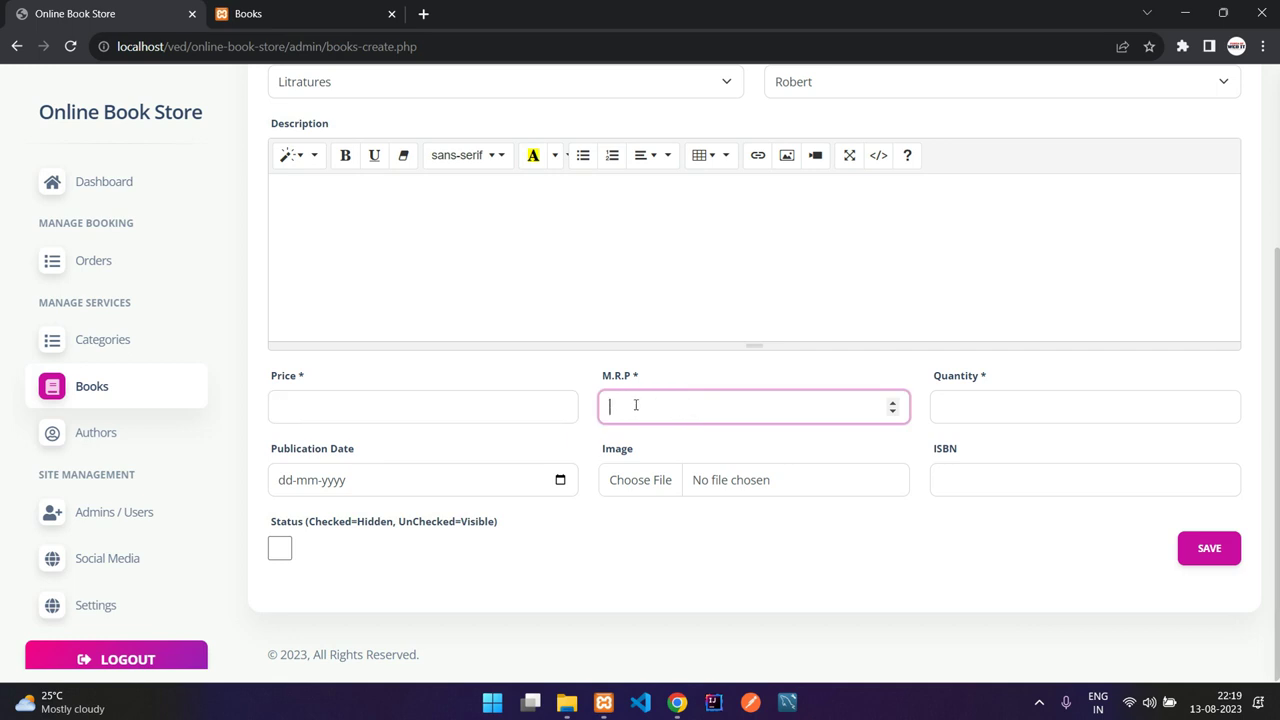
{"action": "left_click", "coordinate": [419, 404]}
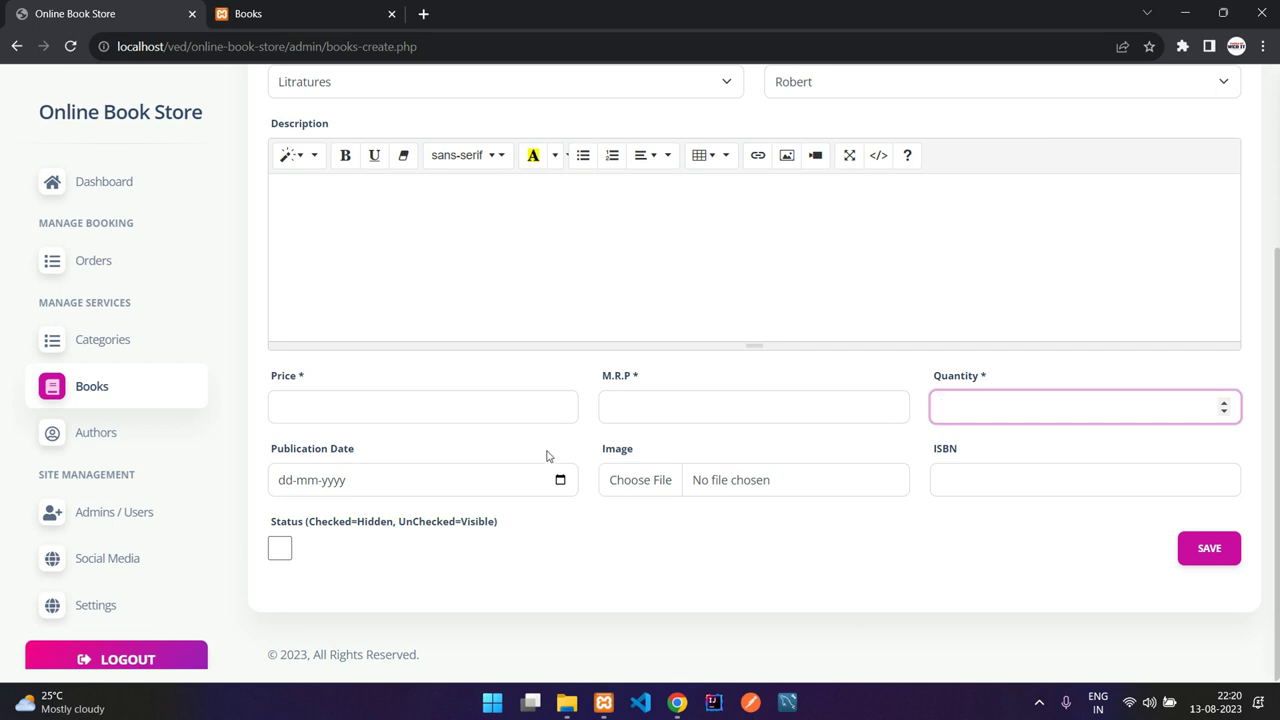
Step: Pick a publication date and switch the book's Status to hidden and back to visible
{"action": "left_click", "coordinate": [423, 488]}
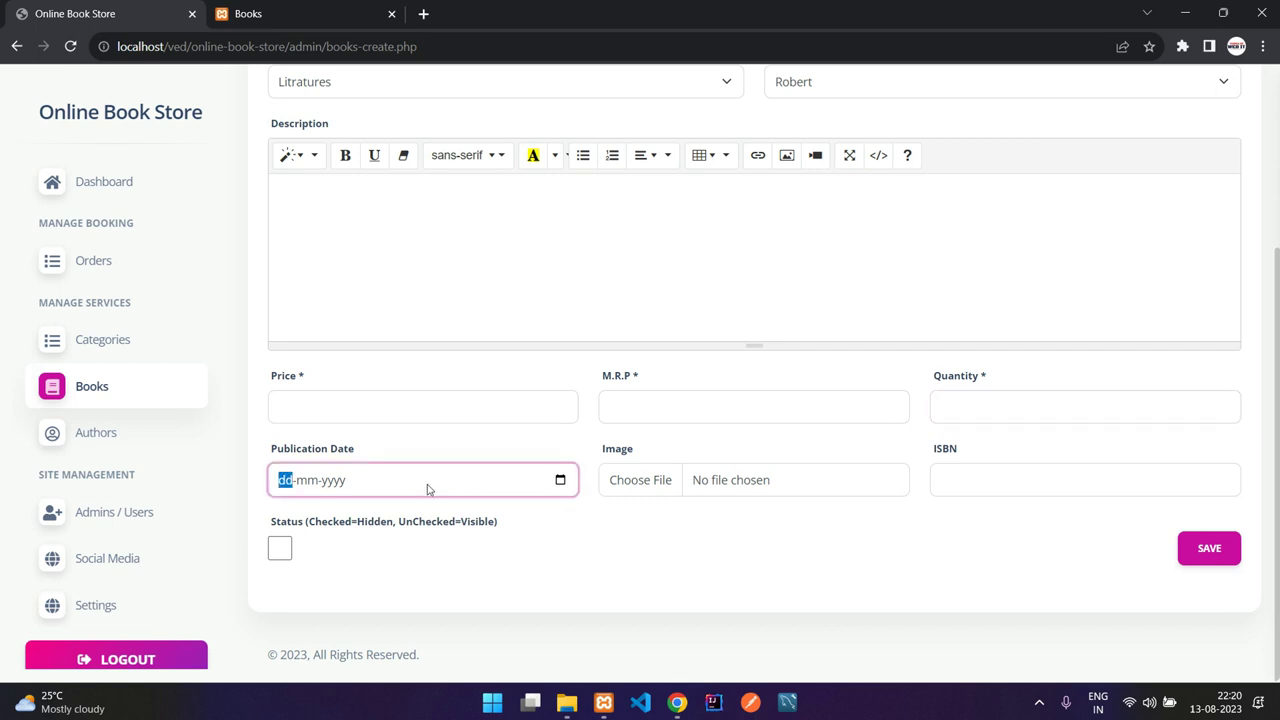
{"action": "left_click_drag", "start_coordinate": [604, 455], "coordinate": [685, 456]}
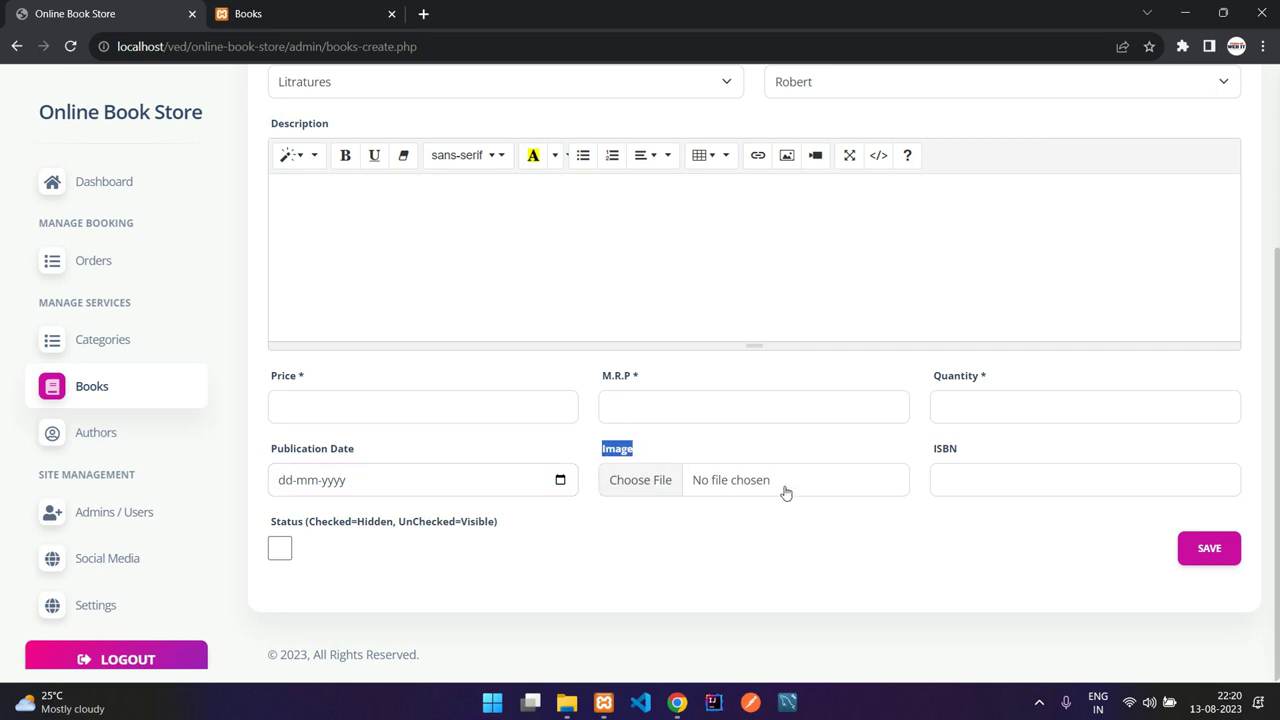
{"action": "left_click_drag", "start_coordinate": [931, 449], "coordinate": [958, 458]}
{"action": "left_click", "coordinate": [963, 460]}
{"action": "left_click", "coordinate": [281, 549]}
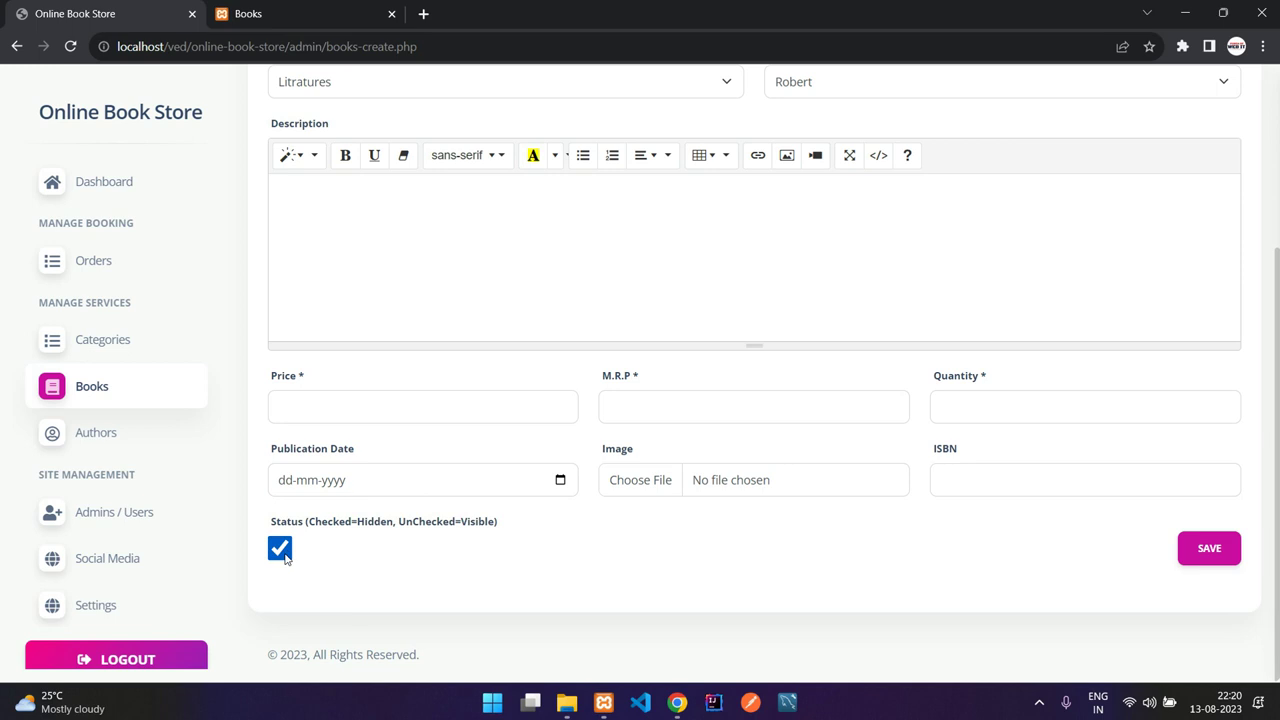
{"action": "left_click", "coordinate": [282, 552]}
Step: Leave the unsaved draft through the Authors list and return to the admin dashboard
{"action": "left_click", "coordinate": [95, 431]}
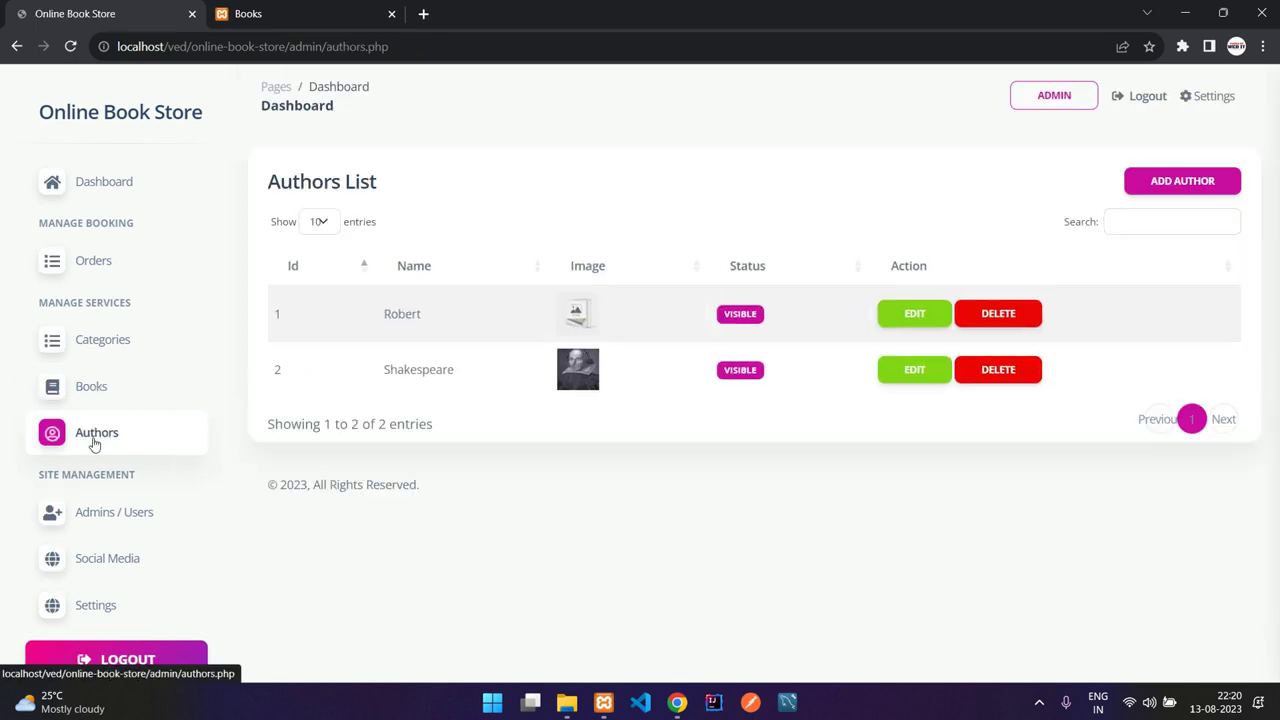
{"action": "scroll", "coordinate": [120, 560], "scroll_direction": "down", "scroll_amount": 1}
{"action": "scroll", "coordinate": [128, 592], "scroll_direction": "up", "scroll_amount": 1}
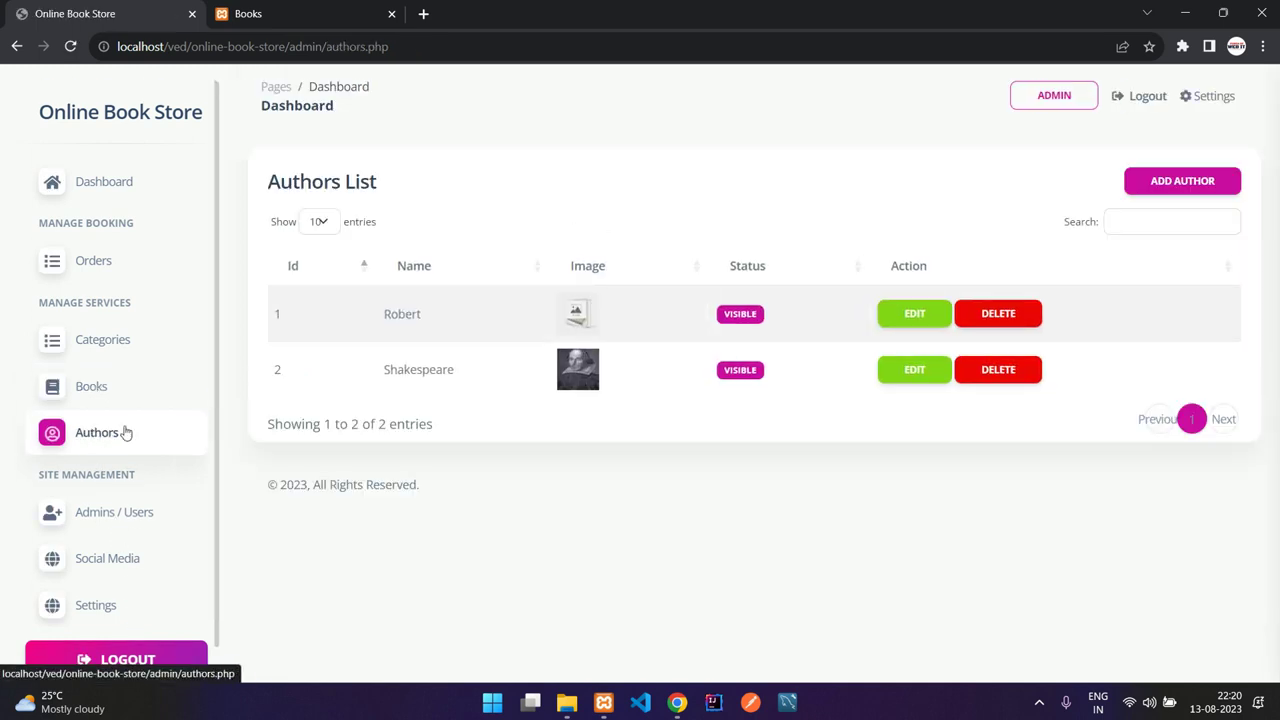
{"action": "left_click", "coordinate": [89, 190]}
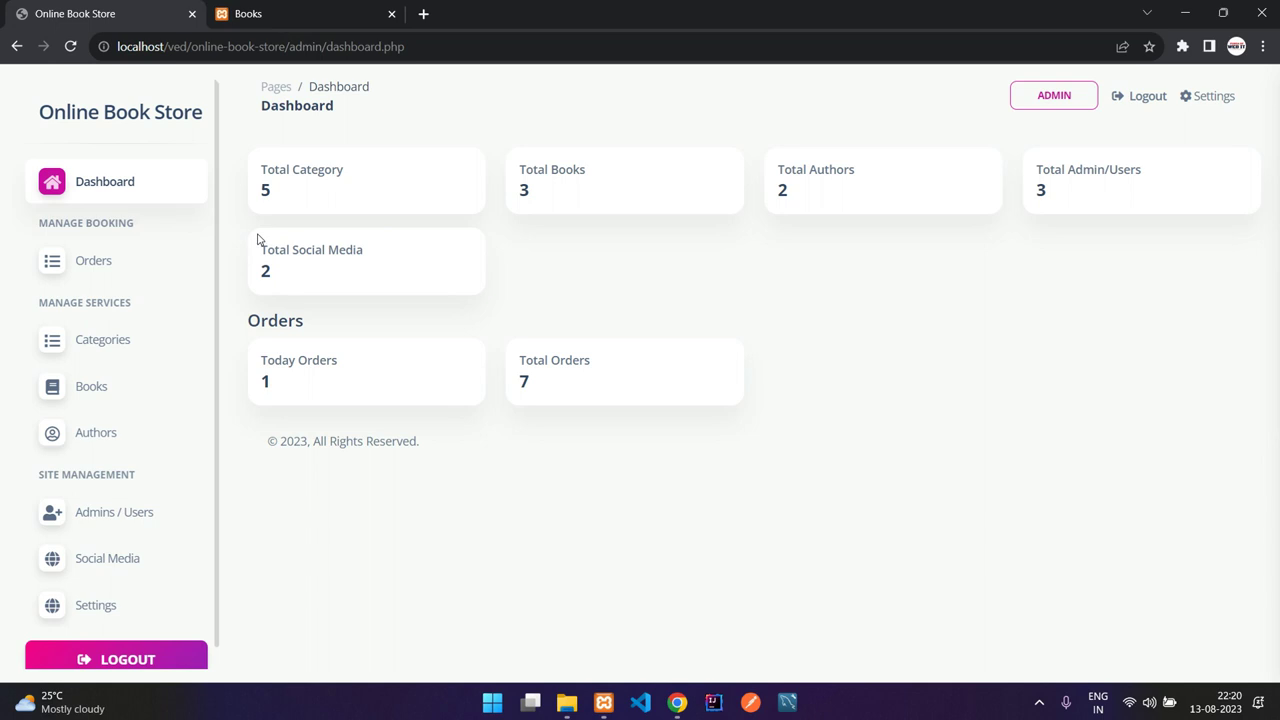